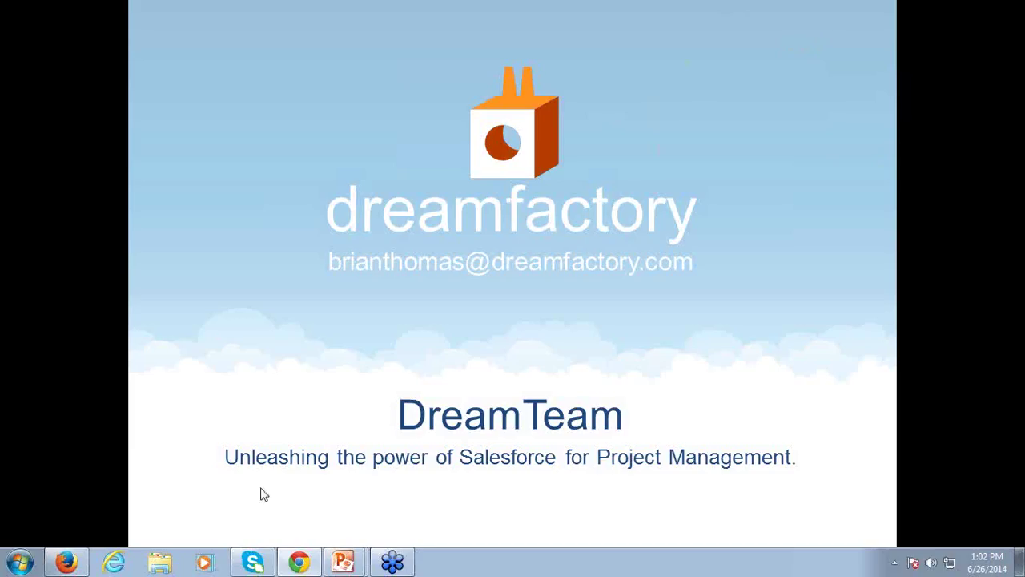
Step: Switch to Firefox and examine the California Memorial Hospital project's Gantt chart in DreamTeam
left_click(66, 562)
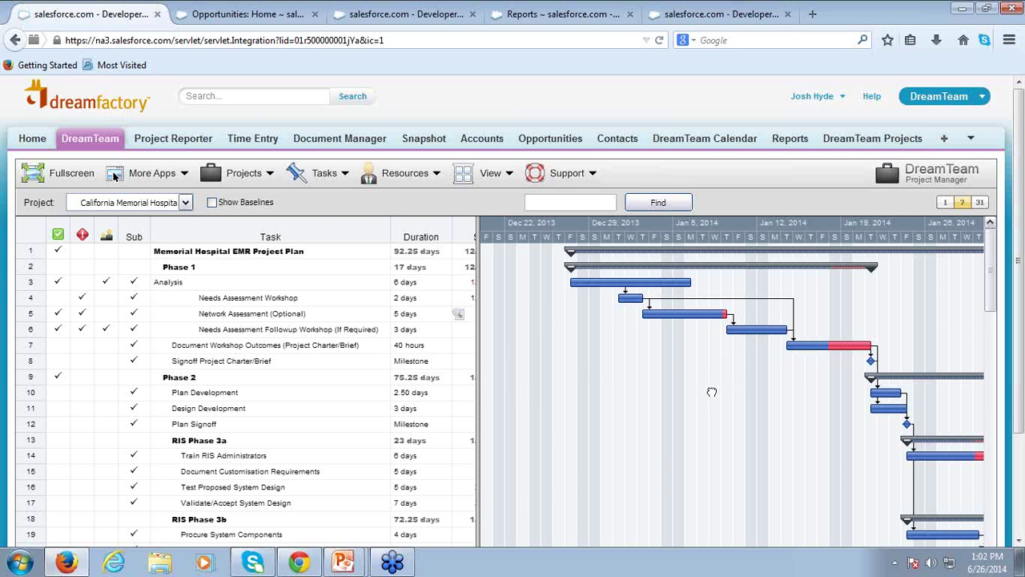
left_click_drag(712, 392, 703, 397)
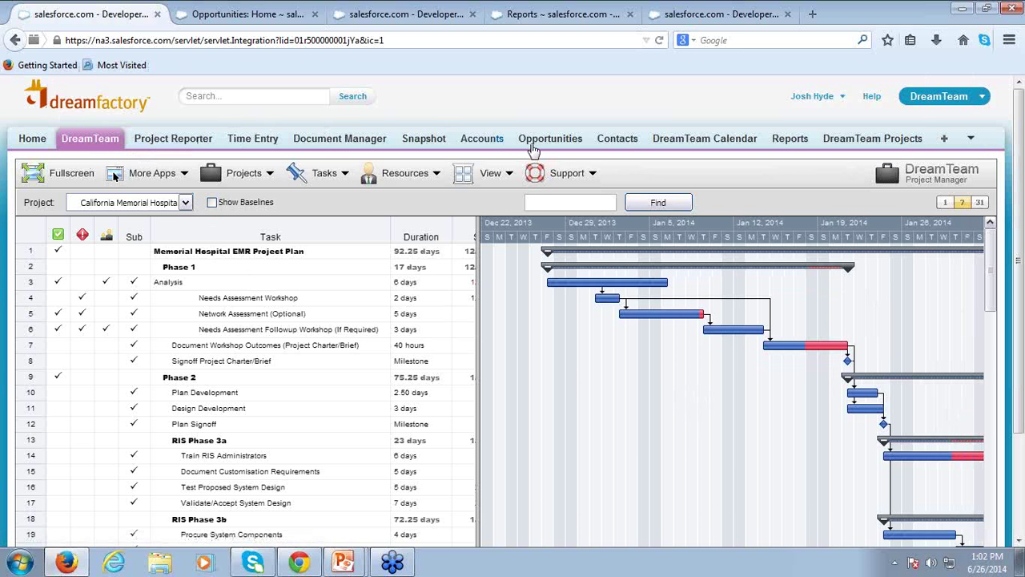
left_click(955, 102)
left_click_drag(752, 449, 641, 469)
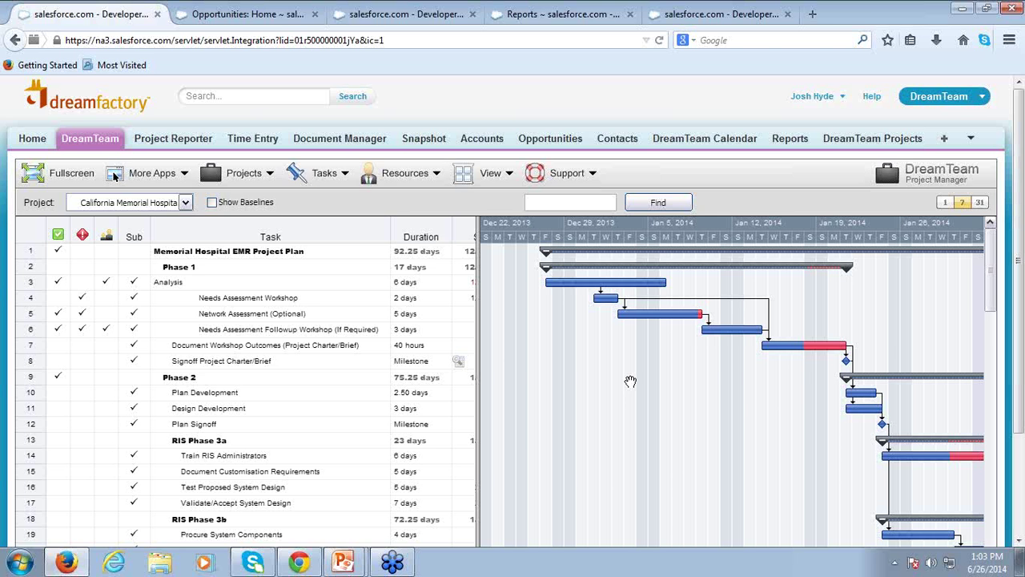
left_click_drag(751, 437, 782, 443)
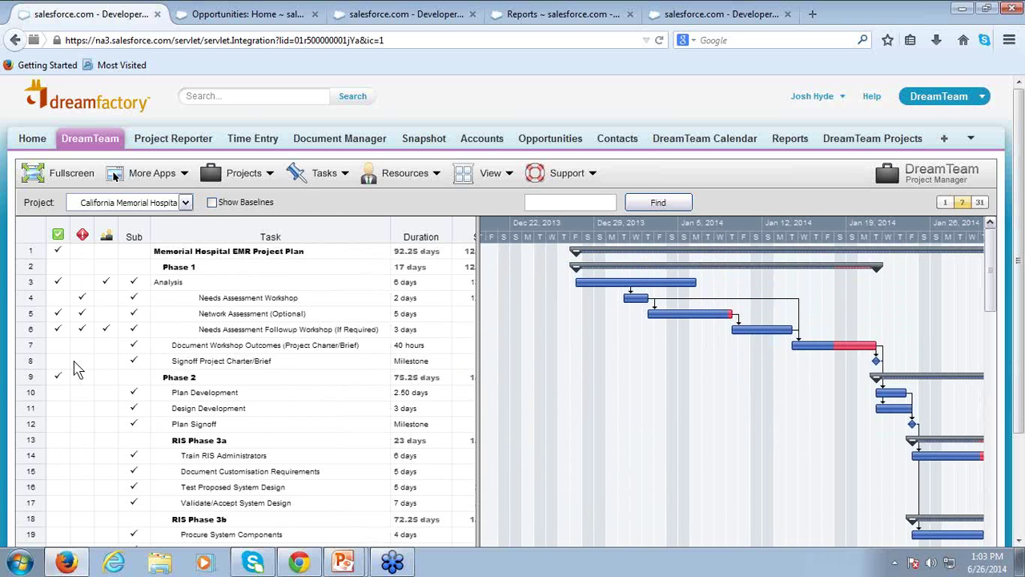
Step: Review the delivery options for sharing a link to the California Memorial Hospital project, and close the dialog without sharing
left_click(181, 176)
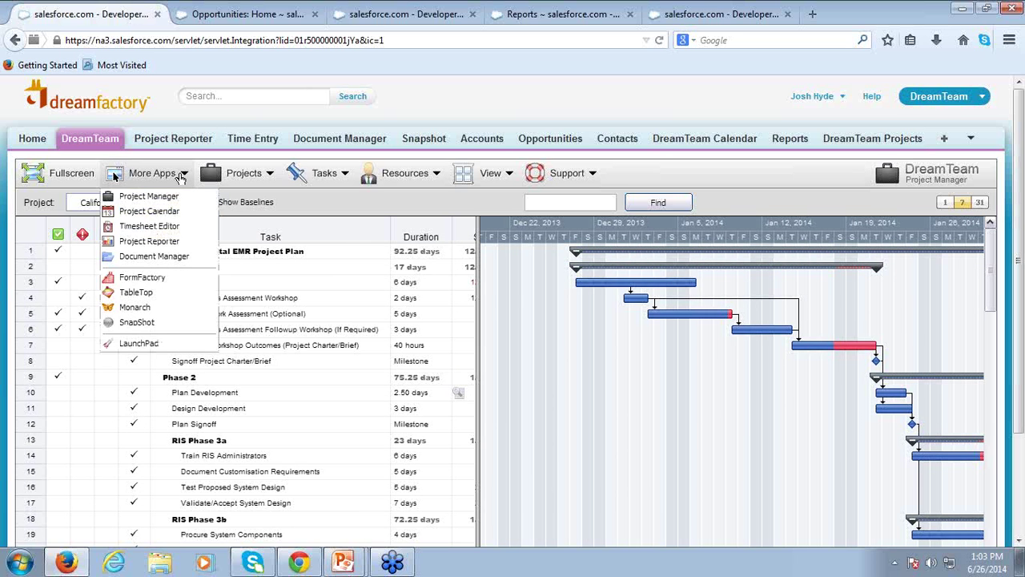
left_click(212, 174)
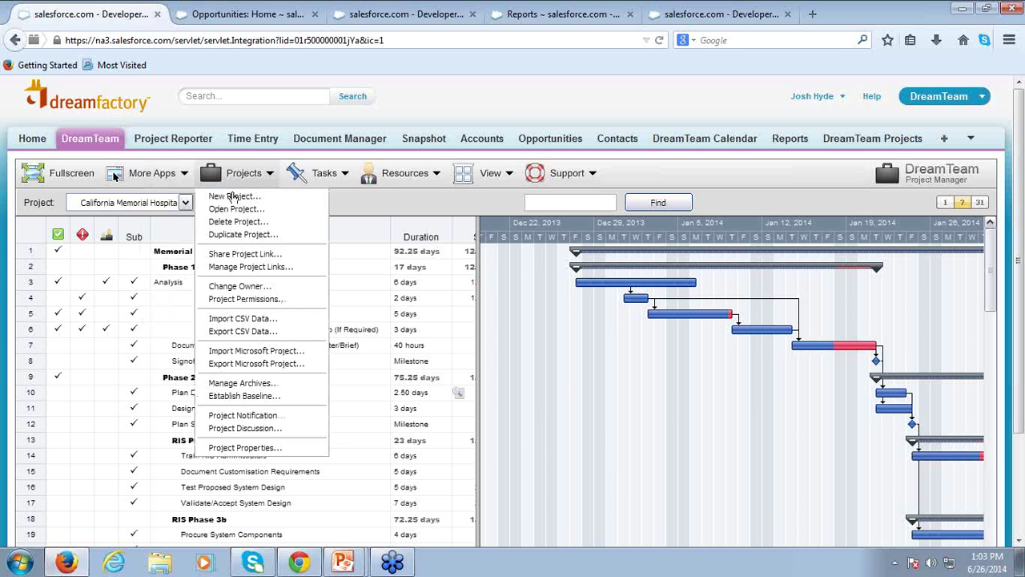
left_click(245, 255)
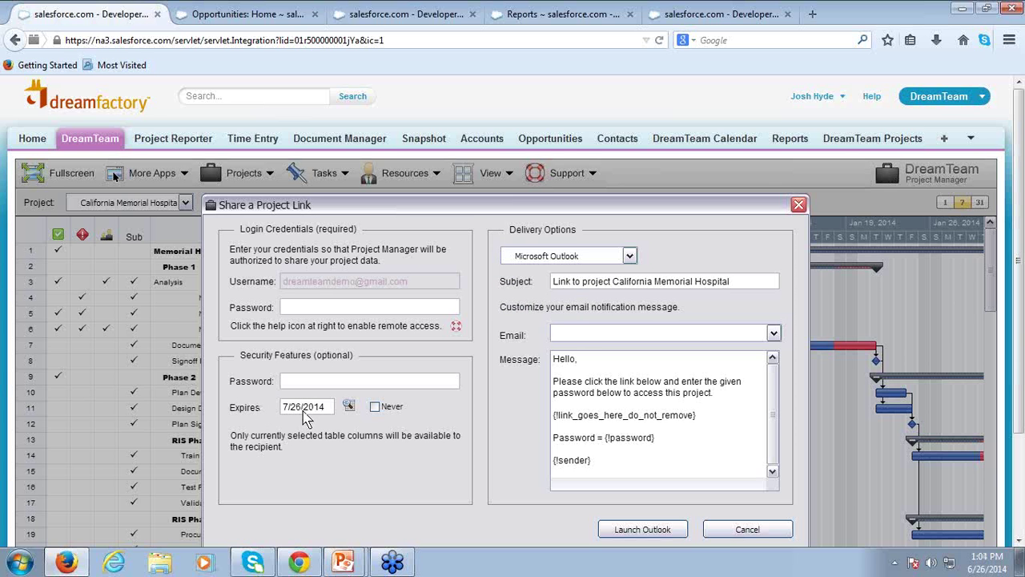
left_click(629, 256)
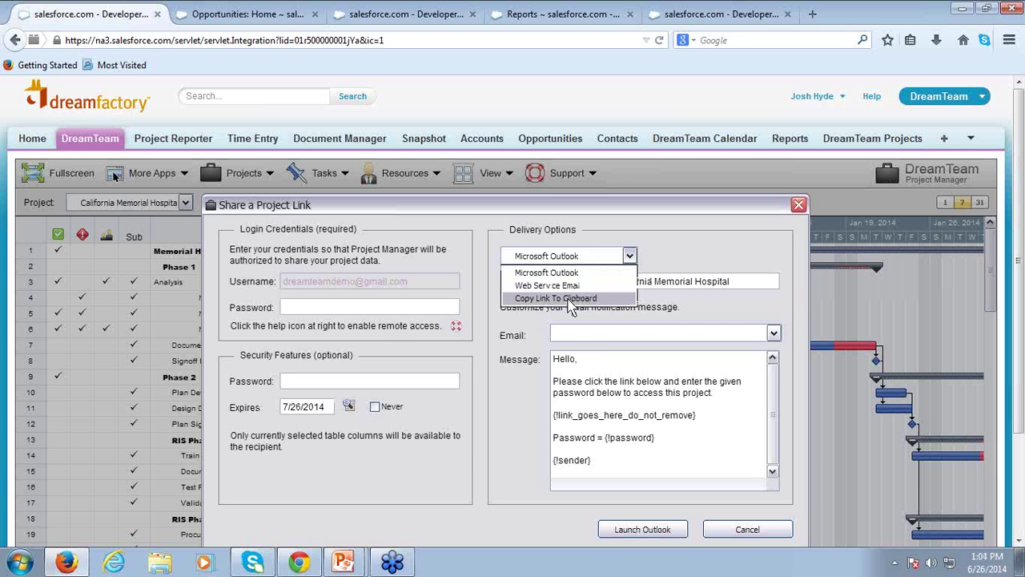
left_click(799, 206)
left_click(799, 206)
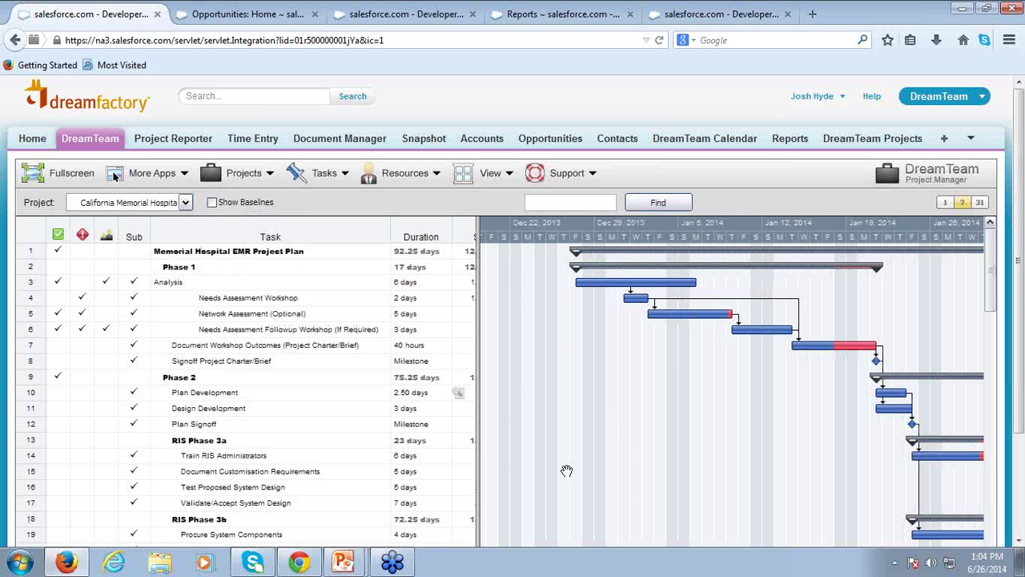
Step: Examine the project's full task list with its start, finish, link and complete columns, along with the Gantt bars
left_click_drag(798, 460, 729, 456)
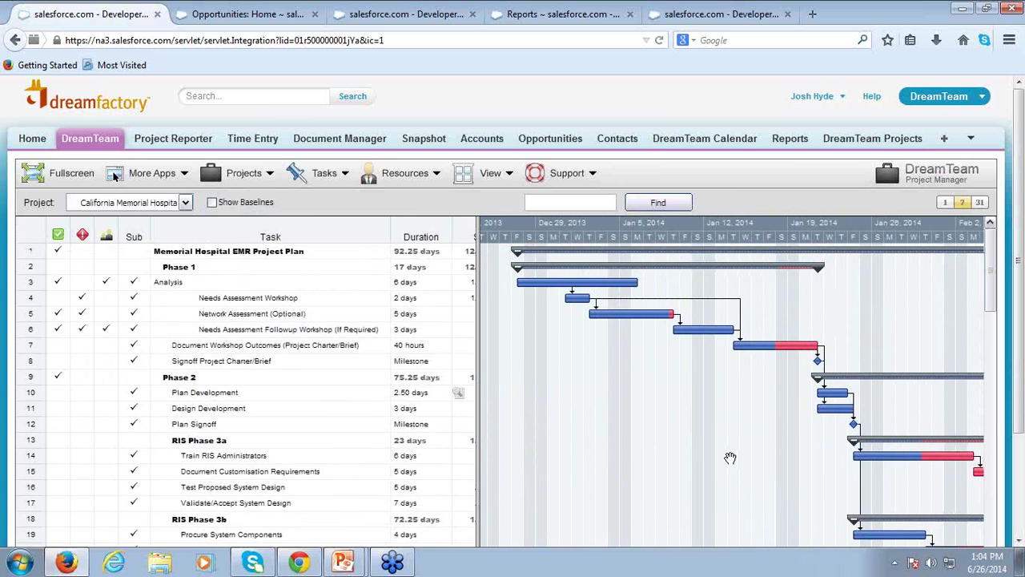
scroll(280, 417, "down", 5)
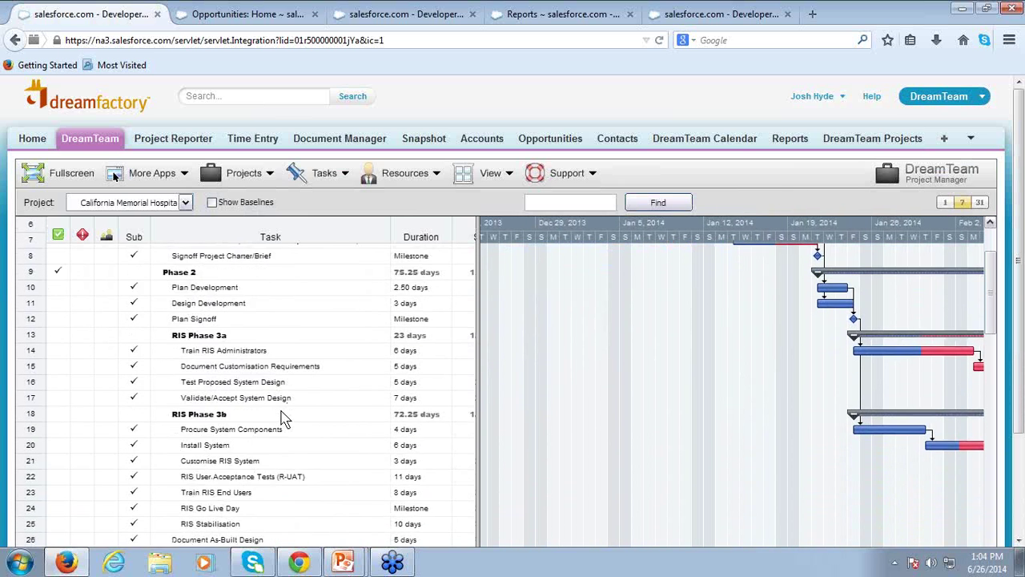
scroll(281, 417, "down", 2)
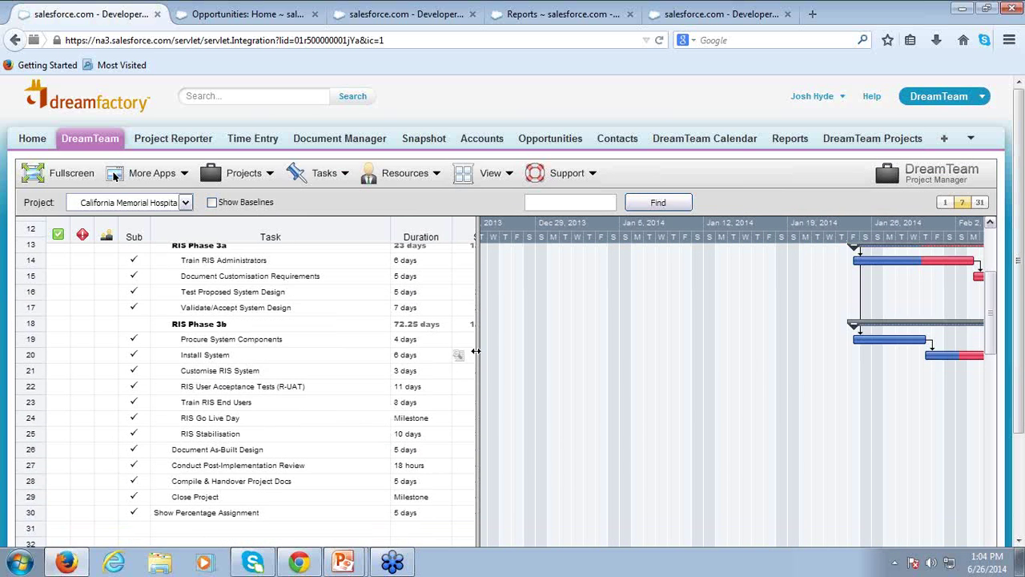
left_click_drag(477, 353, 667, 379)
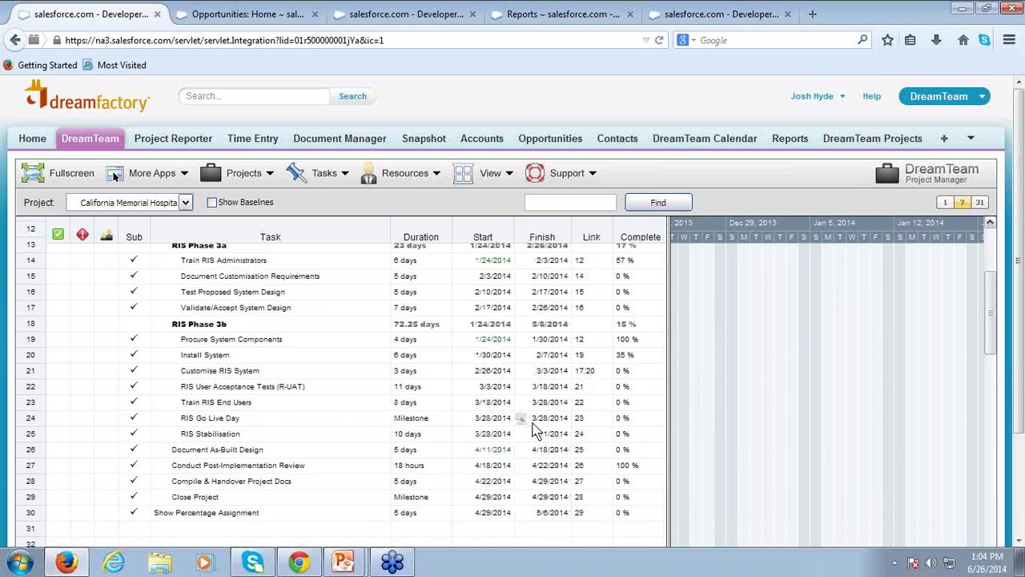
scroll(528, 424, "up", 6)
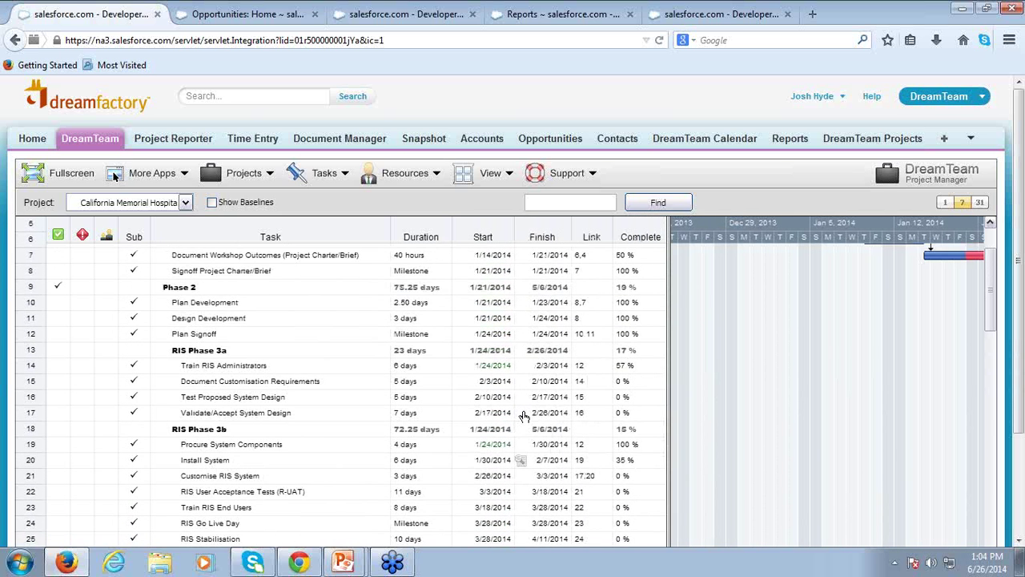
scroll(520, 417, "up", 2)
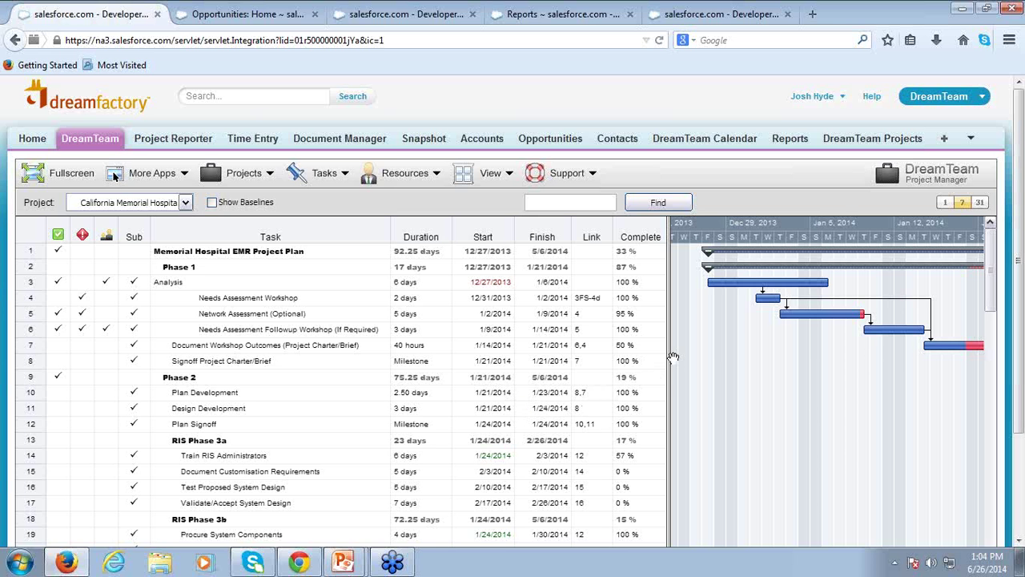
left_click_drag(671, 360, 451, 398)
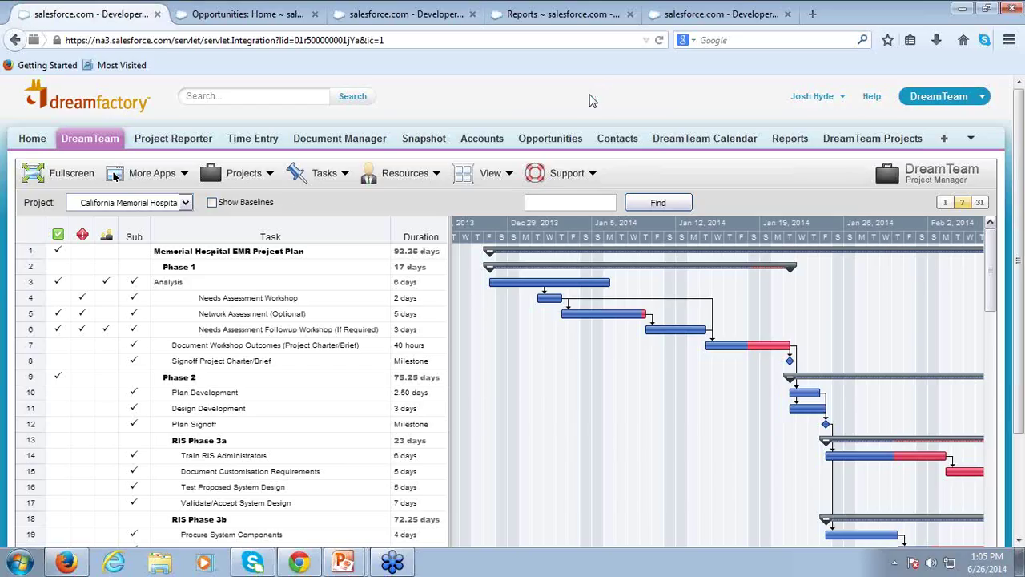
left_click_drag(593, 430, 559, 376)
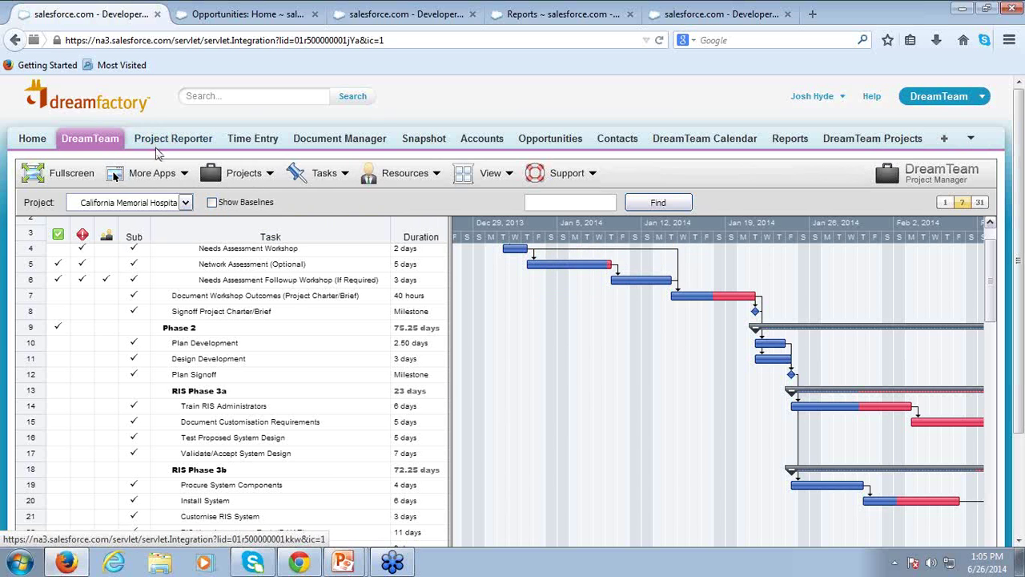
Step: Open the project properties to review the account link, opportunity link and project type
left_click(244, 173)
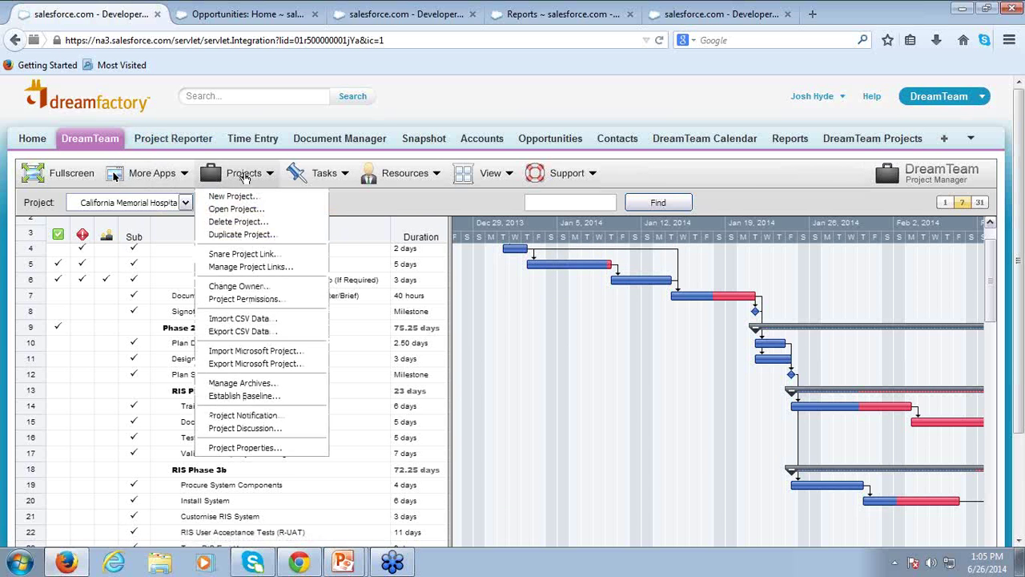
left_click(243, 447)
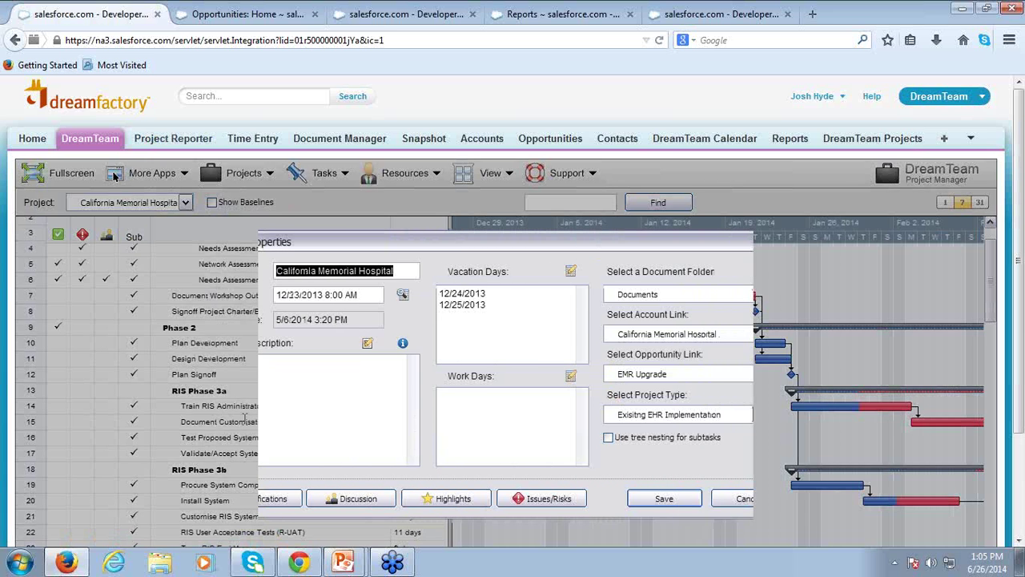
left_click(244, 419)
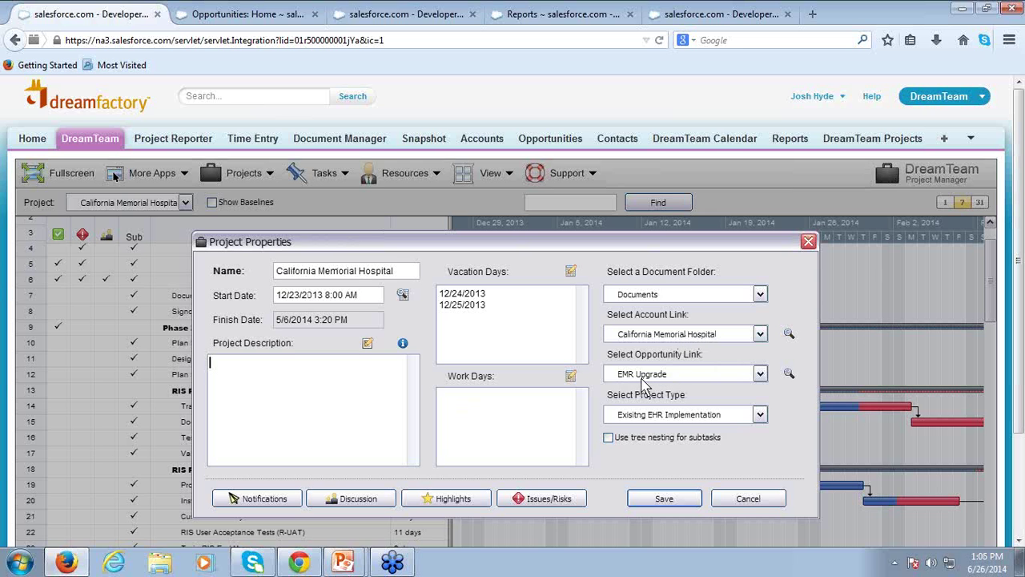
Step: View the Campaign field among the project's additional fields, and close the project properties without saving
left_click(367, 344)
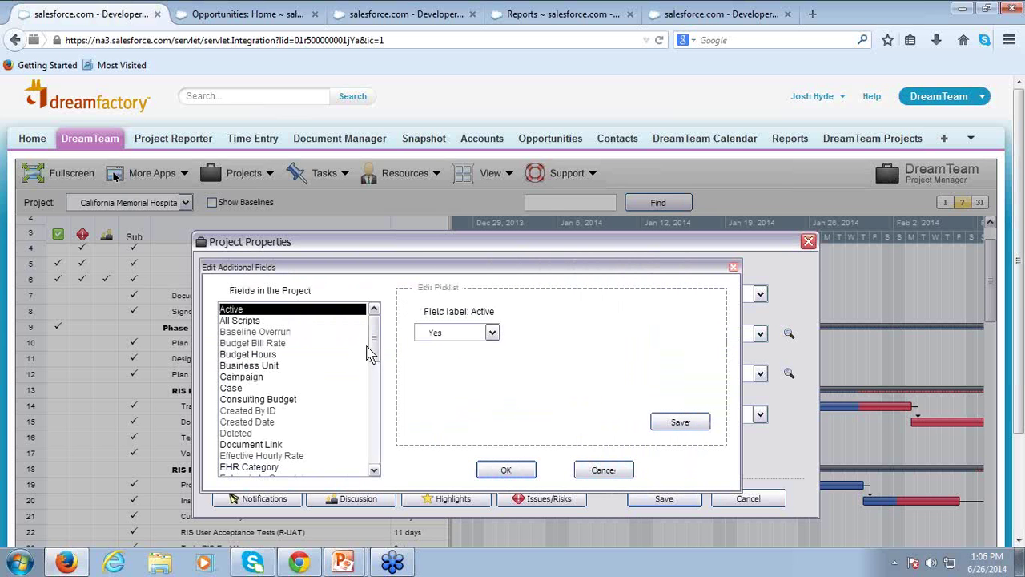
scroll(382, 359, "down", 1)
scroll(380, 359, "down", 1)
left_click(244, 350)
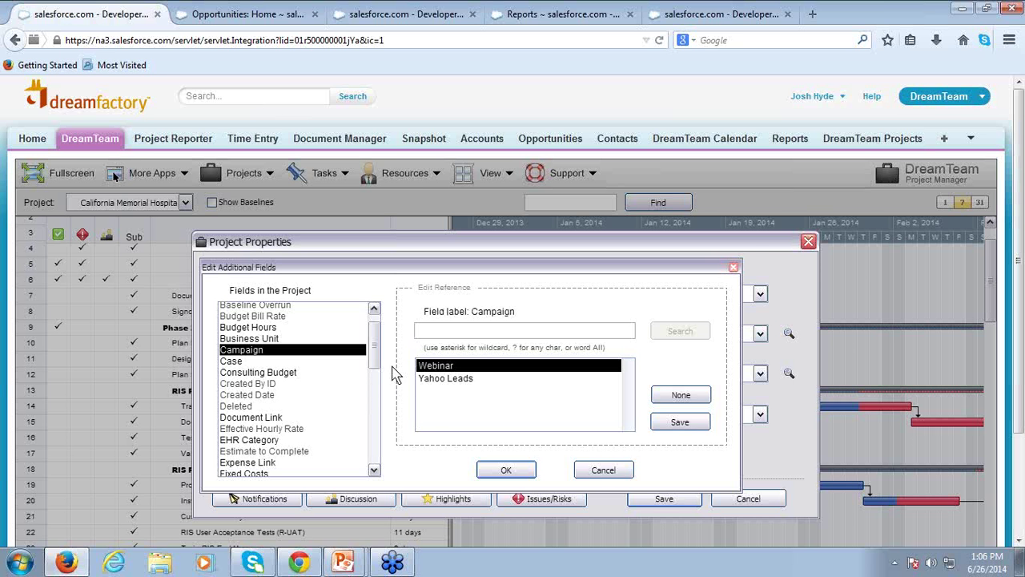
left_click(732, 266)
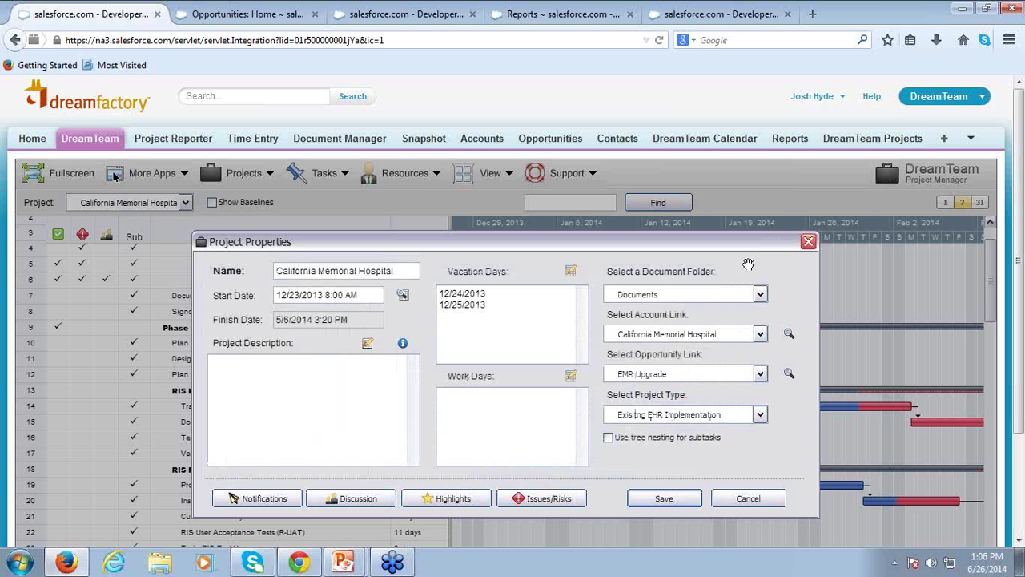
left_click(808, 241)
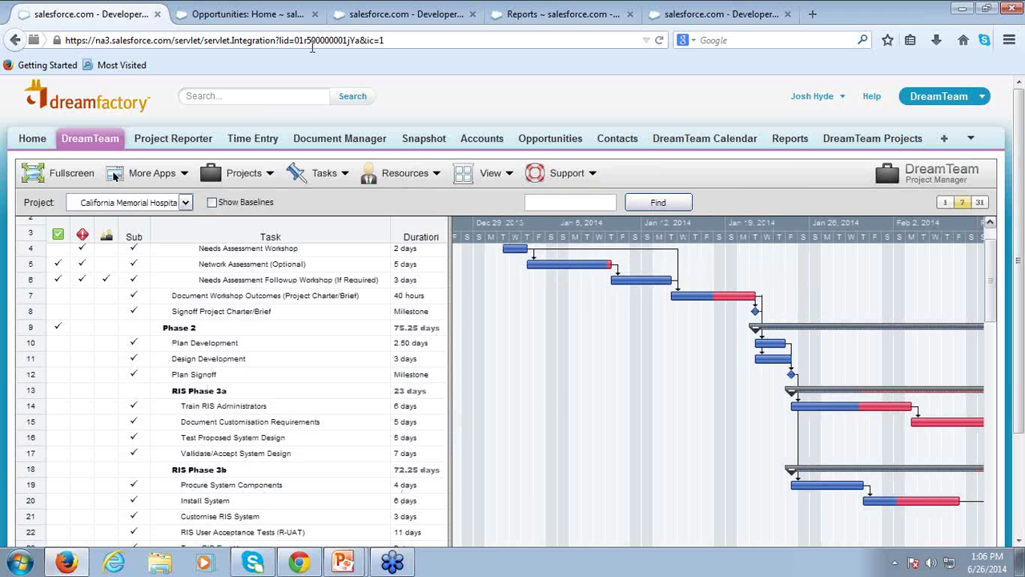
Step: Open the California Memorial Hospital project record from the DreamTeam projects related to the EMR Upgrade opportunity
left_click(252, 15)
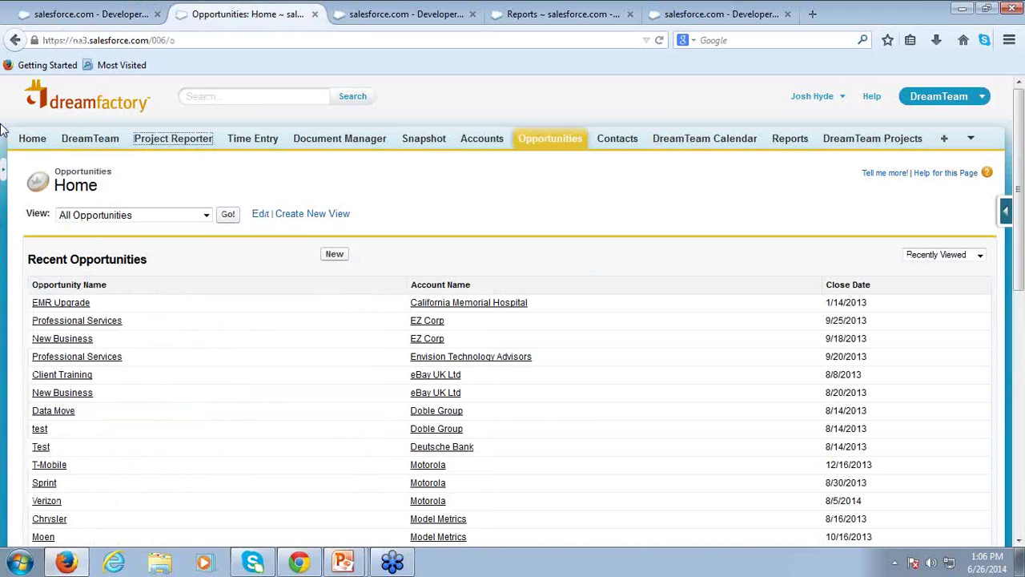
left_click(61, 304)
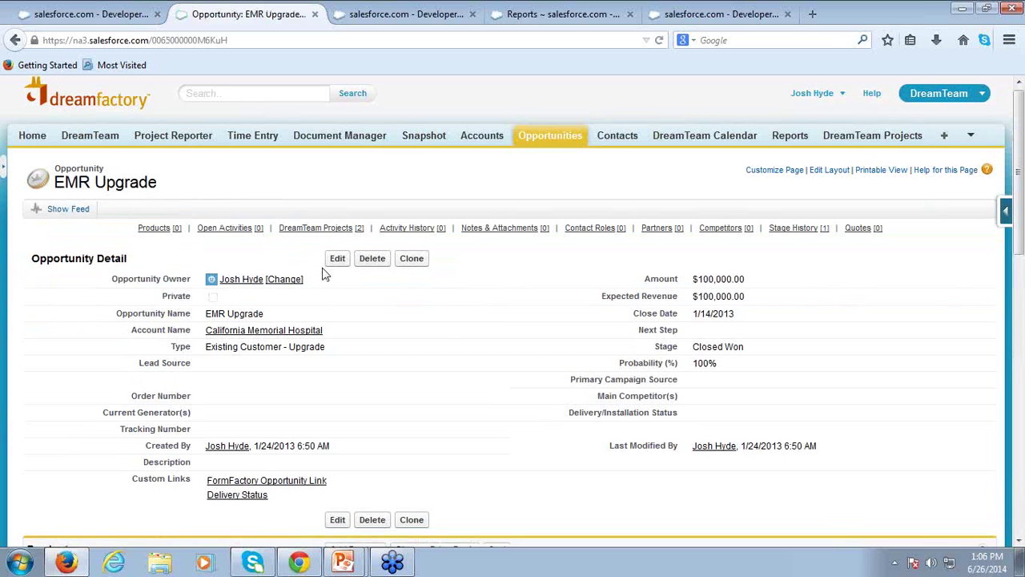
scroll(325, 274, "down", 5)
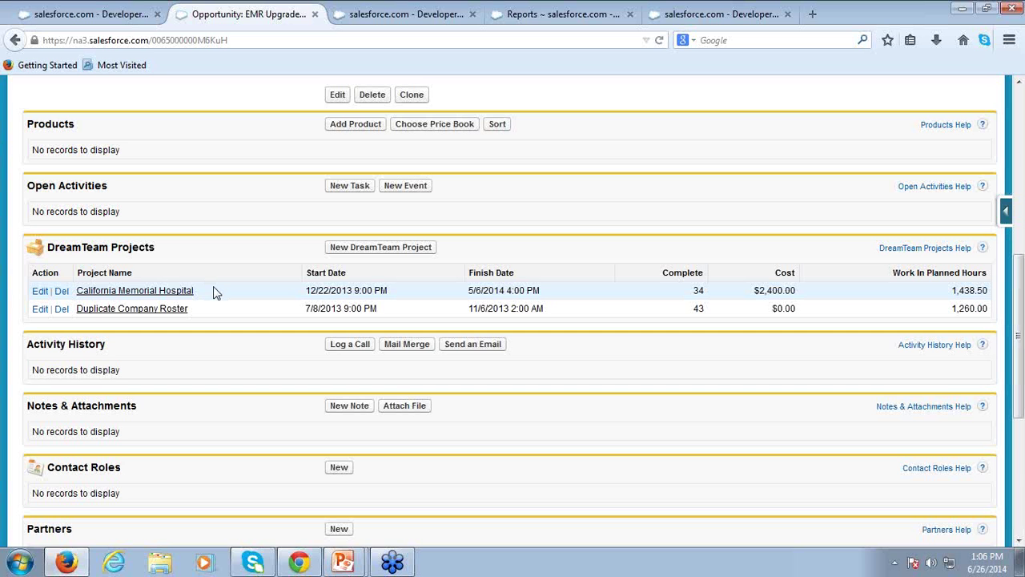
left_click(184, 293)
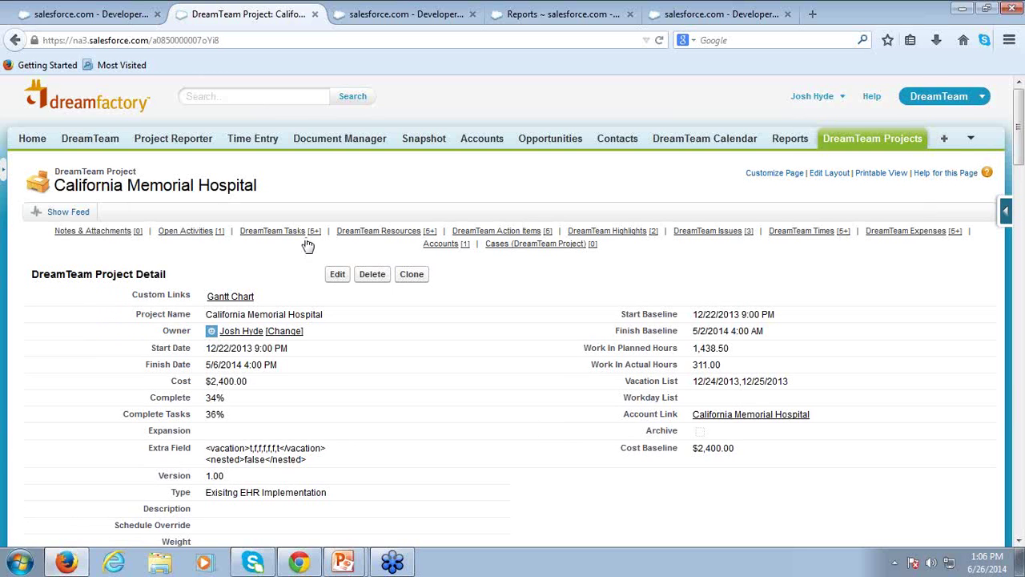
Step: View the Gantt chart from the project record, activating the DreamFactory plugin, and close its window
left_click(230, 305)
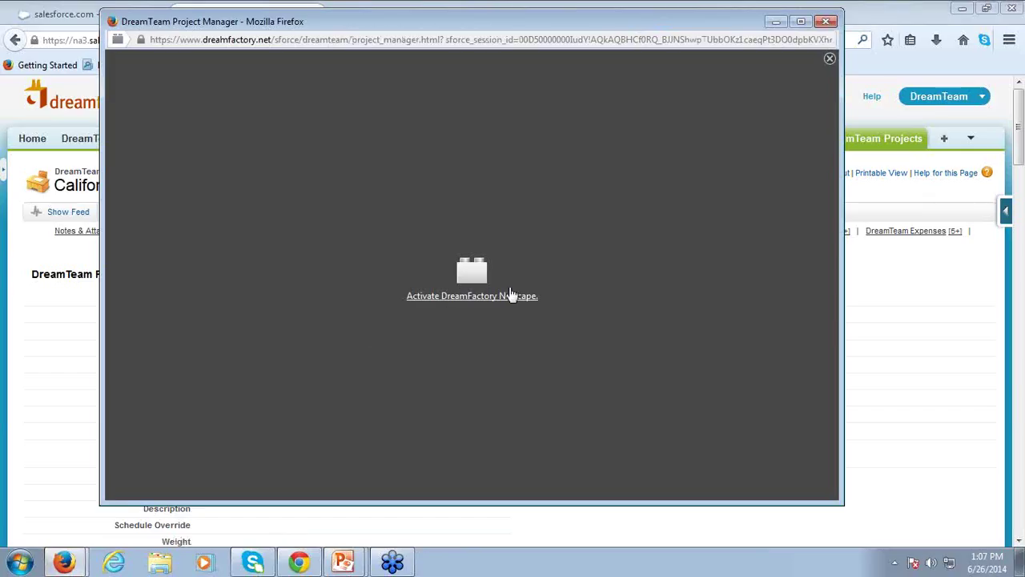
left_click(510, 295)
left_click(163, 127)
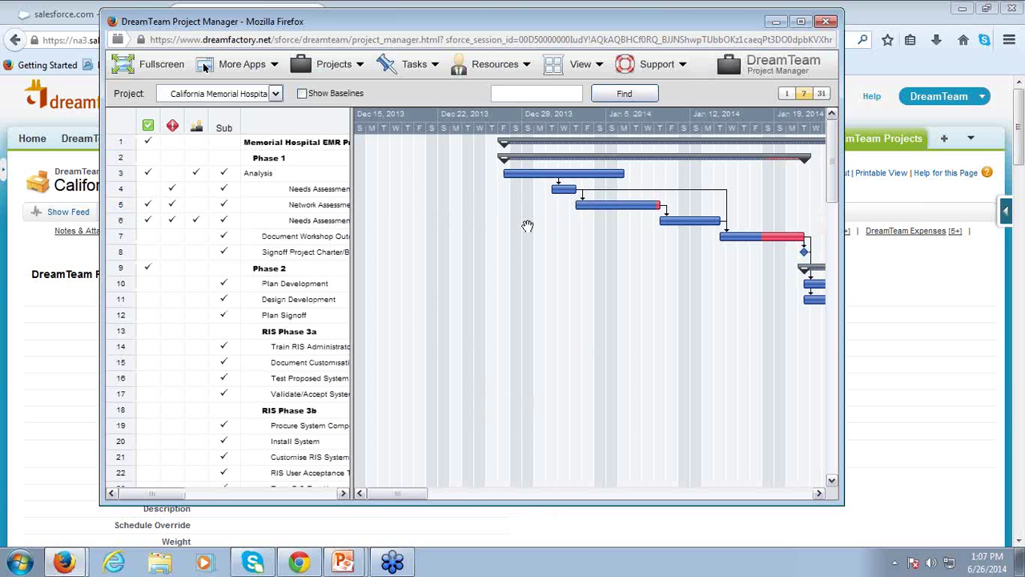
left_click_drag(595, 327, 490, 263)
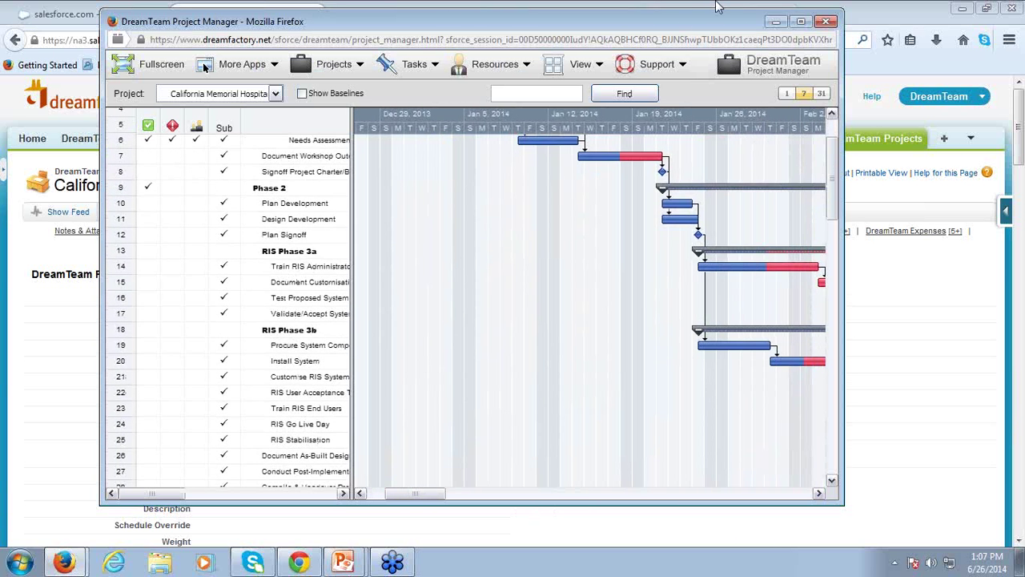
left_click(828, 22)
Step: Review the project record's custom detail fields and its related lists of activities, tasks and resources
scroll(383, 340, "down", 4)
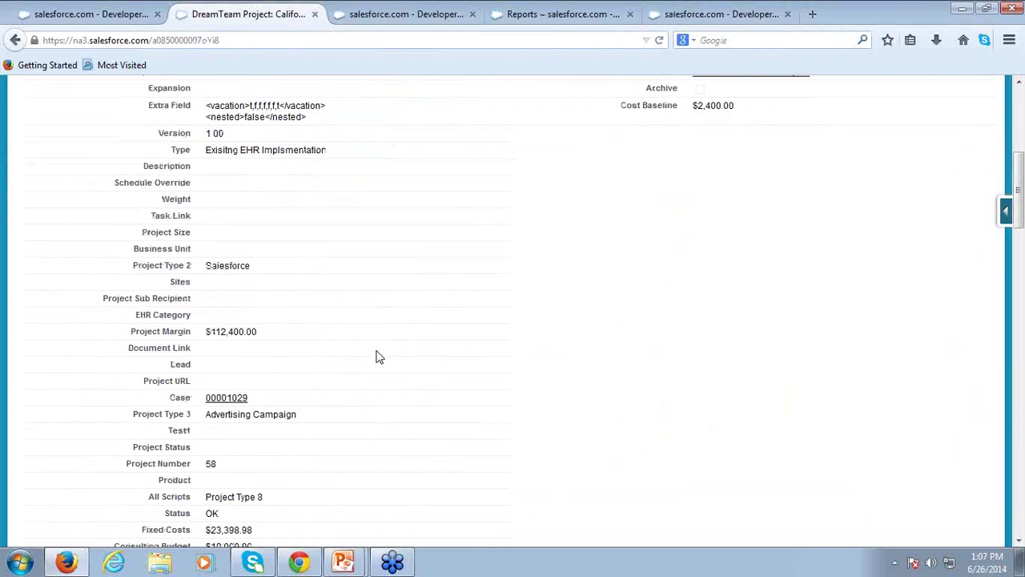
scroll(435, 312, "down", 3)
scroll(417, 235, "down", 2)
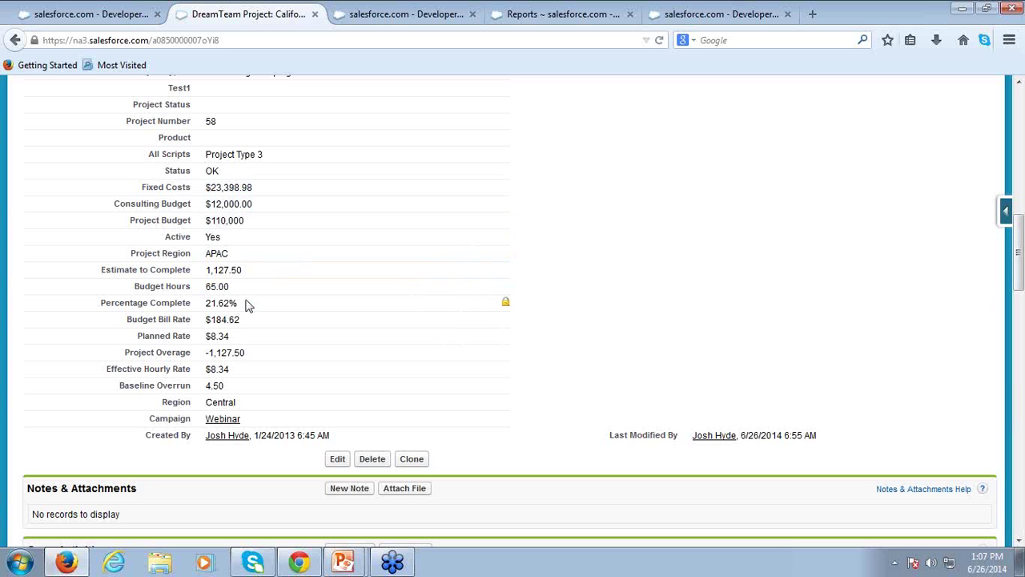
scroll(247, 303, "down", 5)
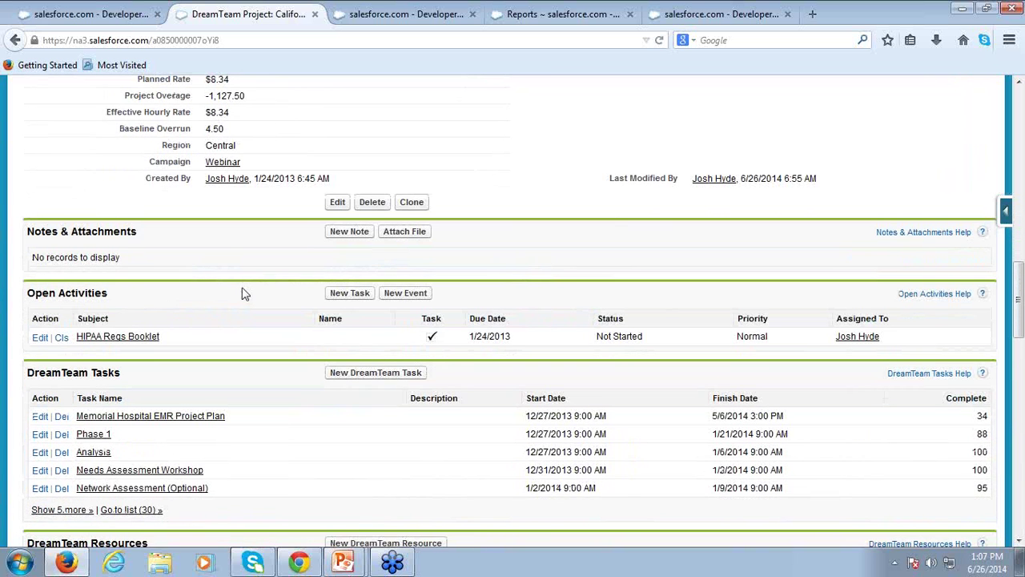
scroll(244, 293, "down", 2)
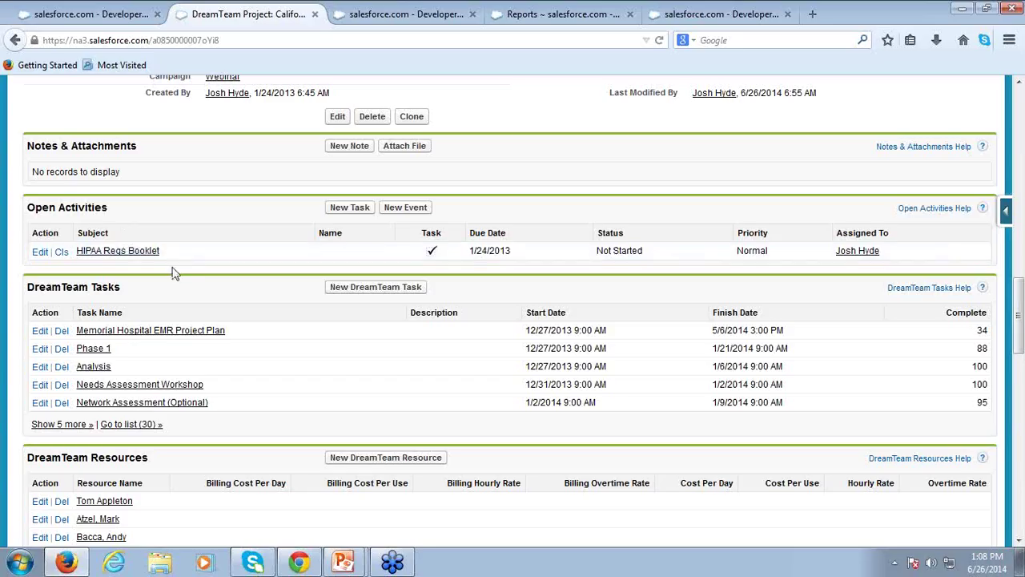
Step: Review the project record's related lists of resources, action items, highlights, issues, times and expenses
scroll(240, 320, "down", 4)
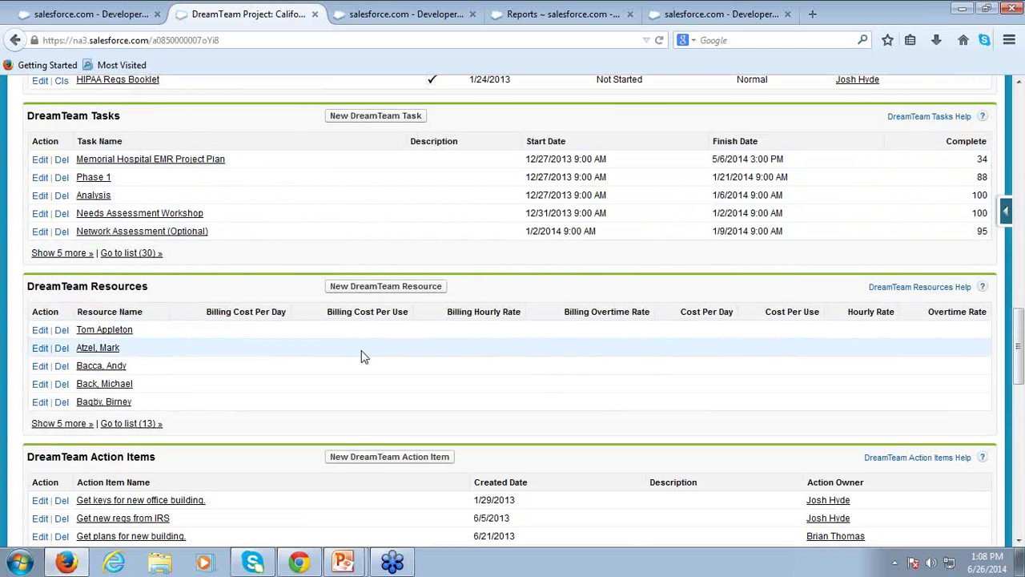
scroll(362, 354, "down", 3)
scroll(362, 355, "down", 9)
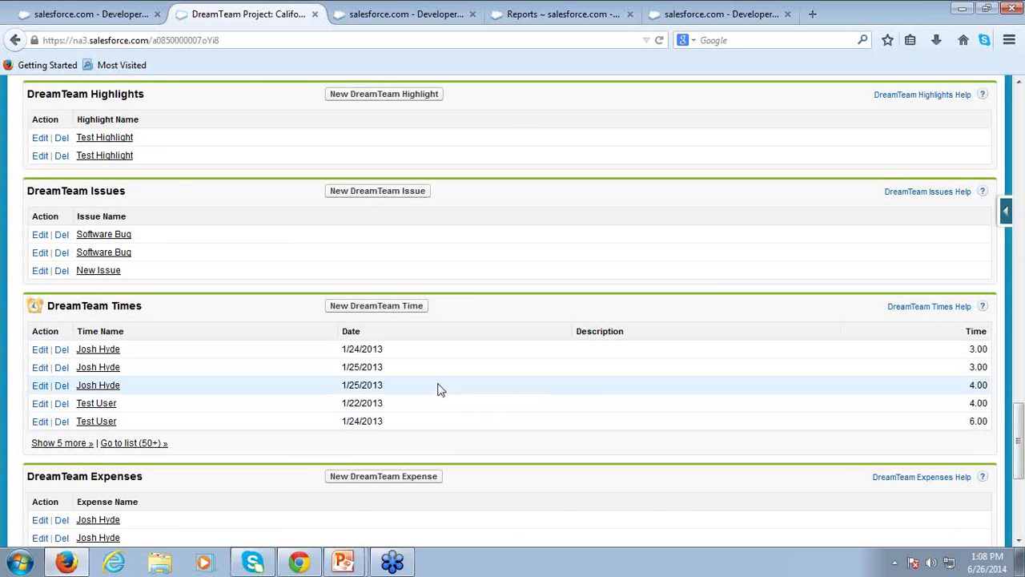
scroll(657, 378, "up", 10)
scroll(653, 374, "up", 20)
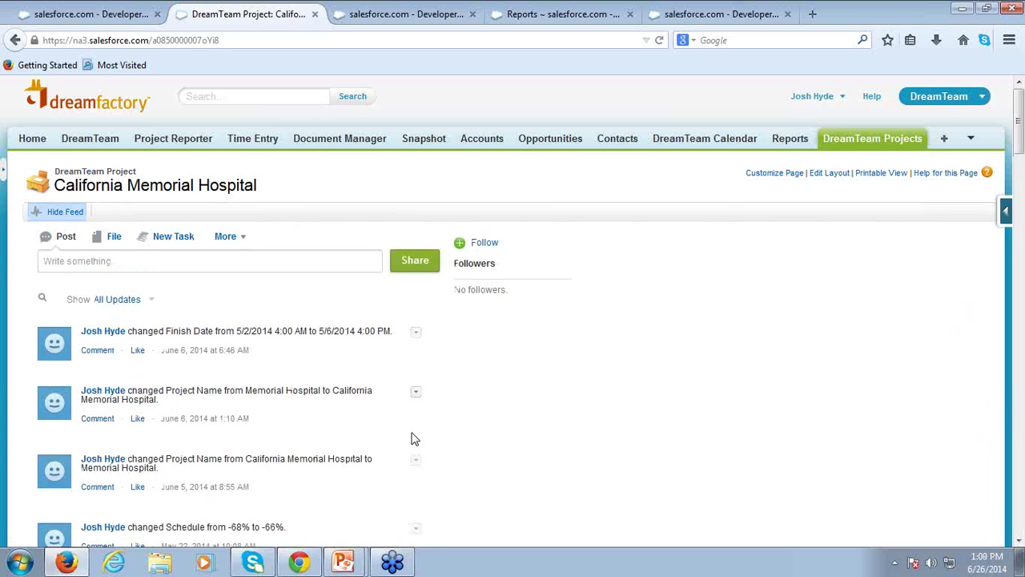
Step: Review the change updates in the California Memorial Hospital project's feed, and hide the feed
scroll(499, 398, "down", 5)
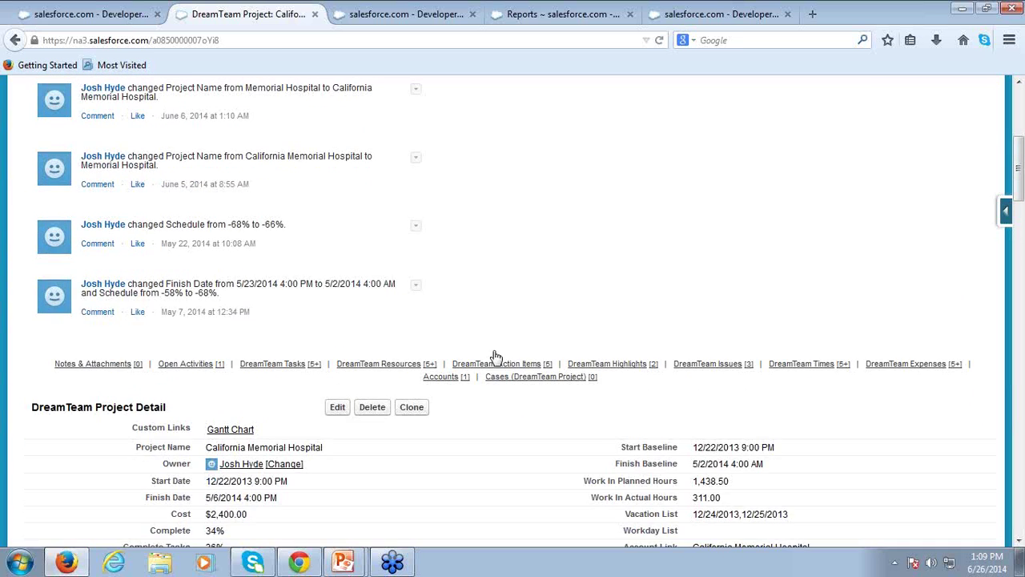
scroll(458, 359, "down", 1)
scroll(457, 360, "up", 5)
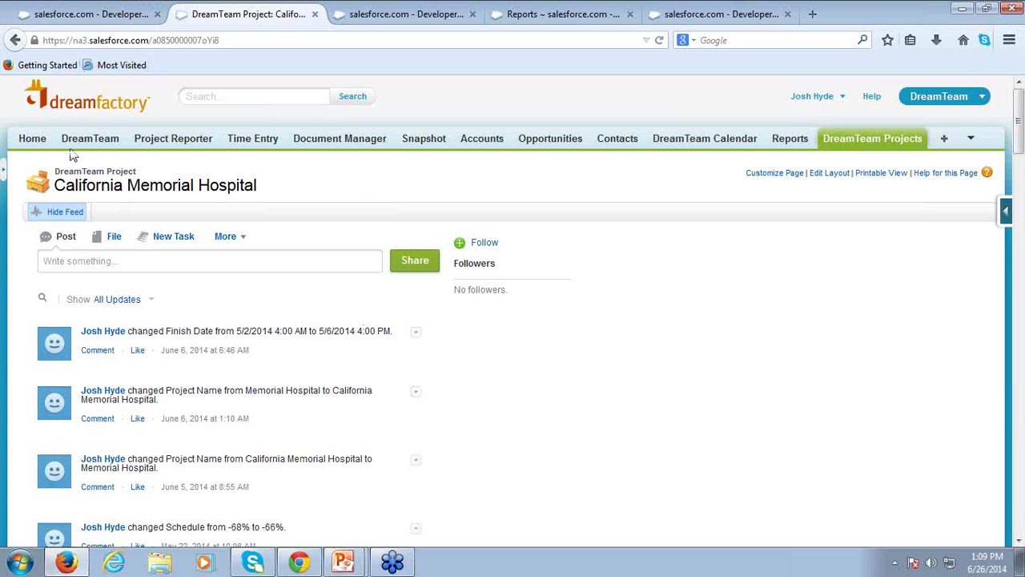
left_click(53, 216)
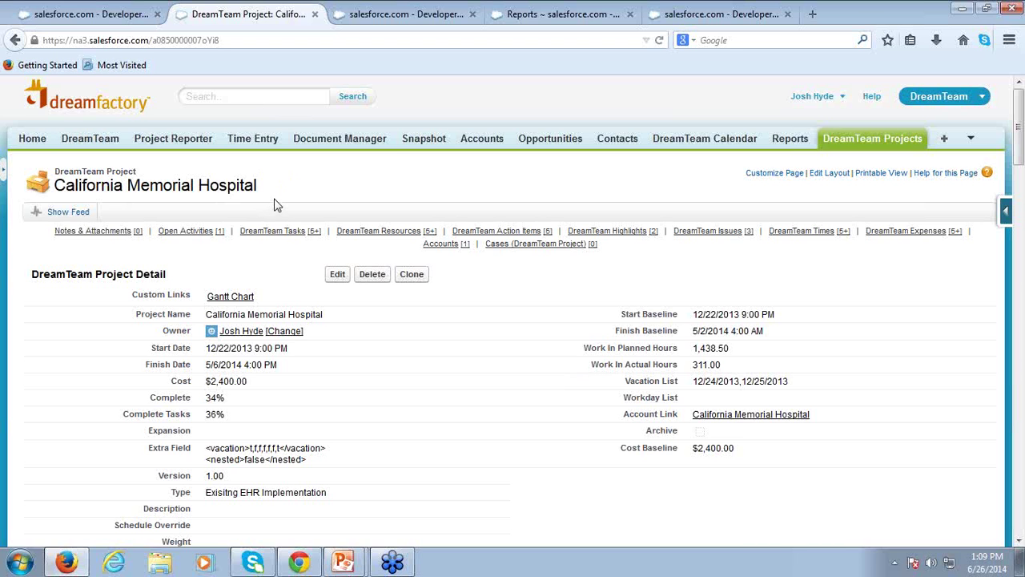
Step: Open the EMR Upgrade opportunity and review its related DreamTeam projects
left_click(545, 143)
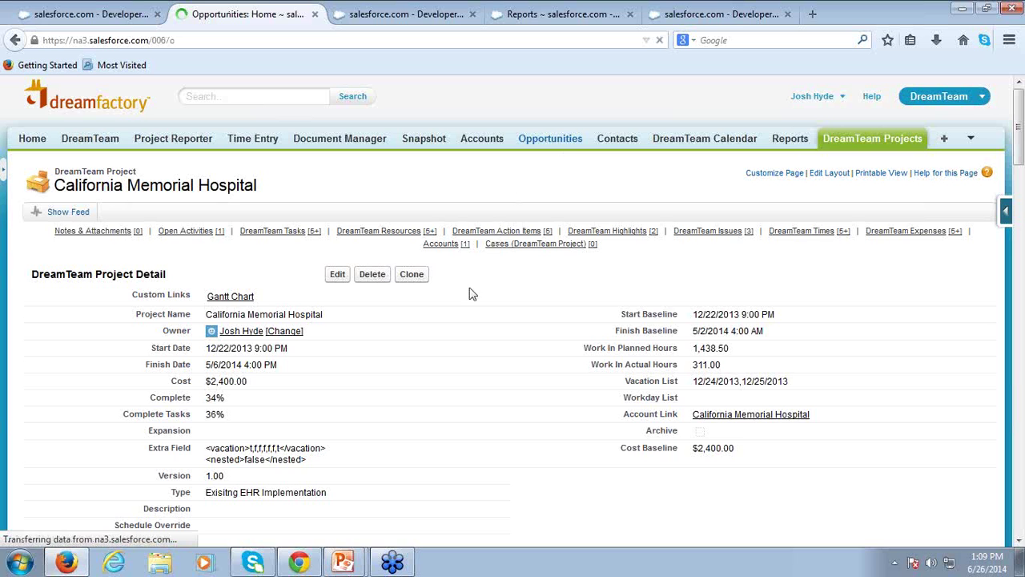
left_click(72, 304)
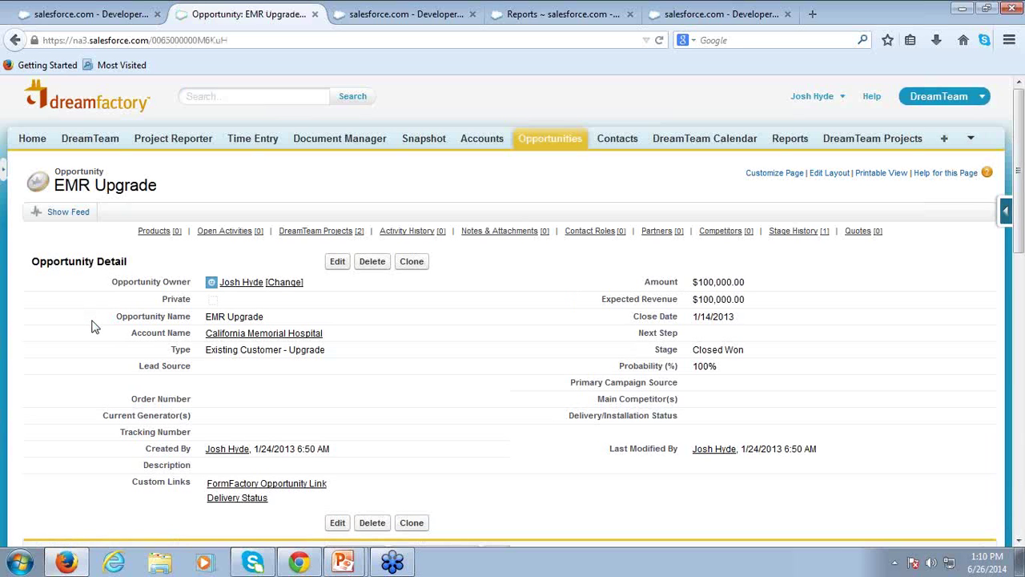
scroll(430, 434, "down", 5)
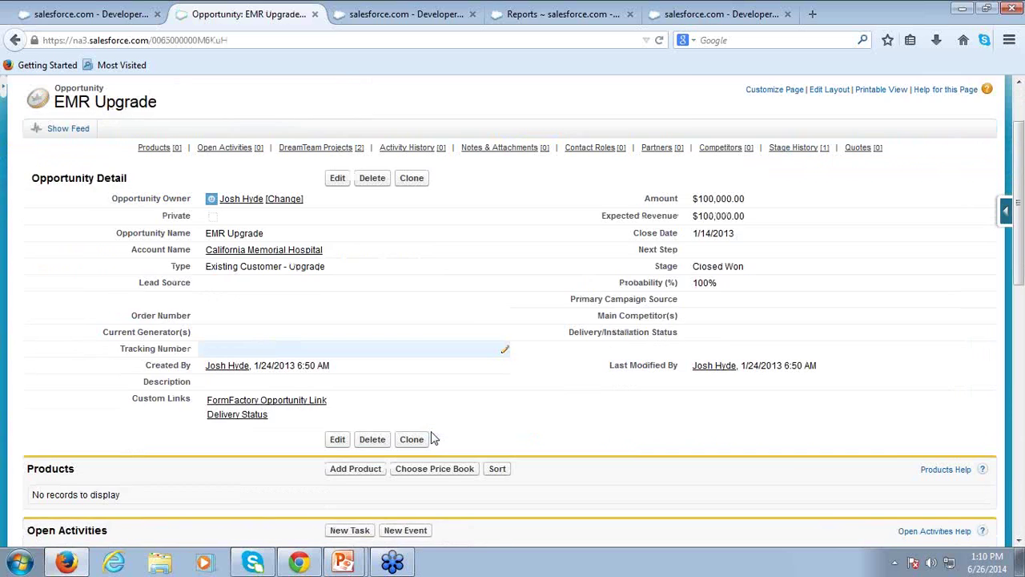
scroll(589, 446, "down", 2)
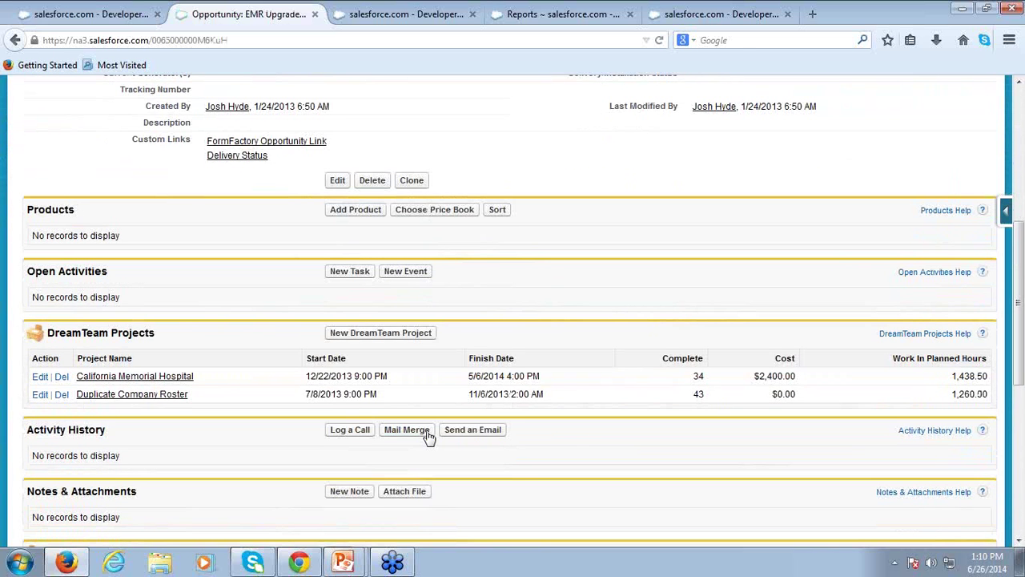
scroll(231, 248, "up", 7)
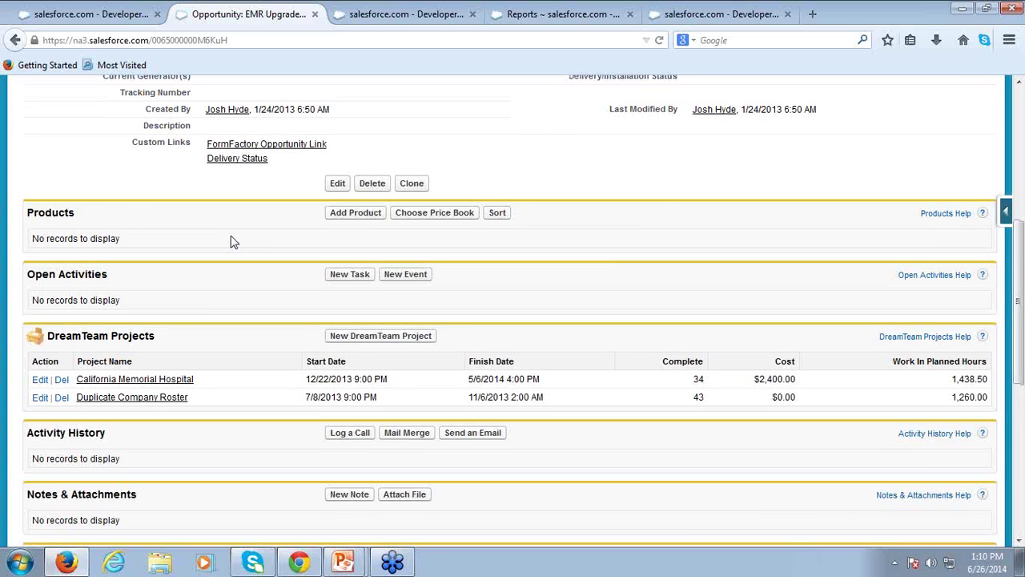
scroll(305, 359, "down", 7)
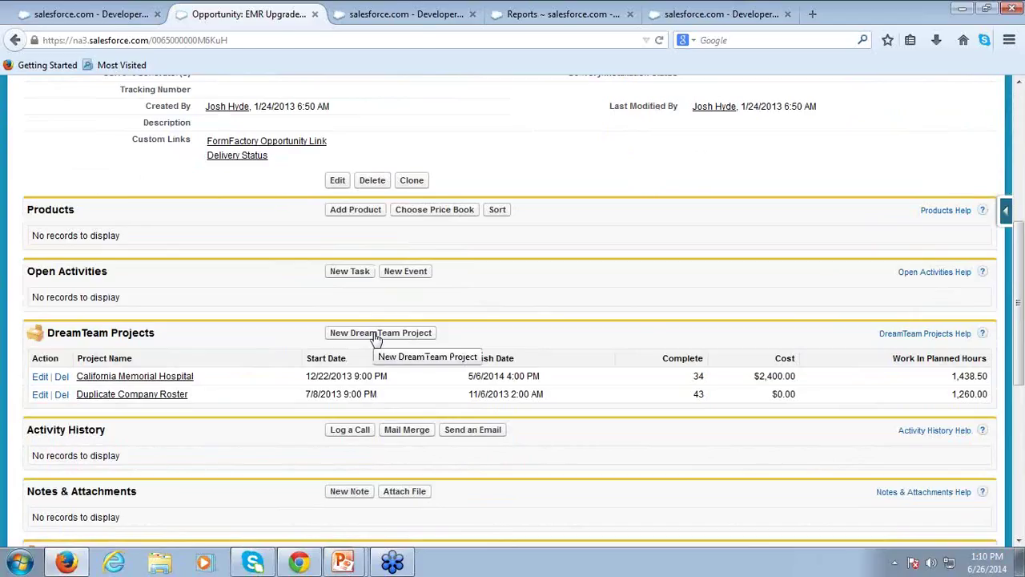
Step: Start a new DreamTeam project from the EMR Upgrade opportunity and look over the blank project form's fields
left_click(375, 333)
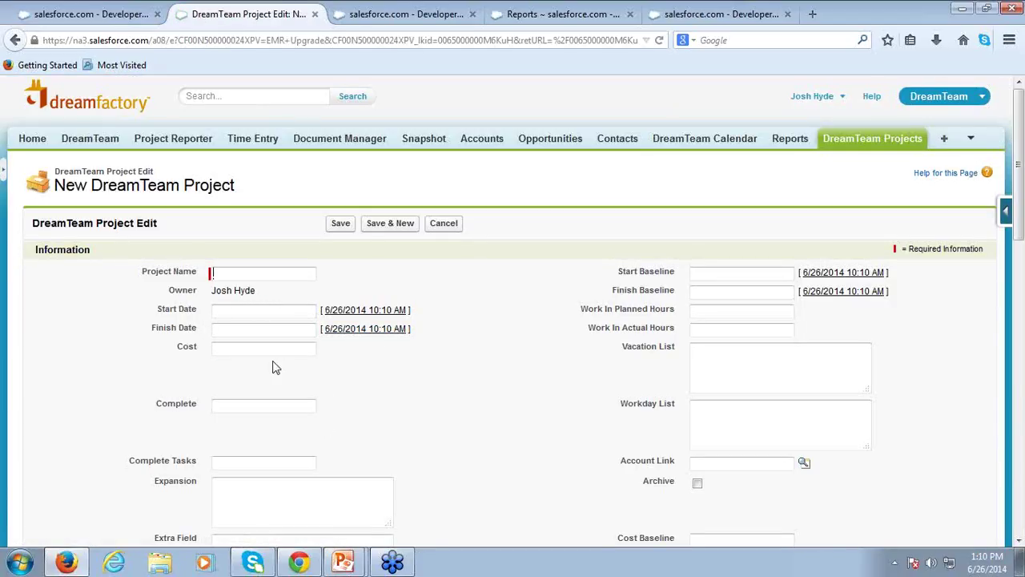
scroll(636, 351, "down", 1)
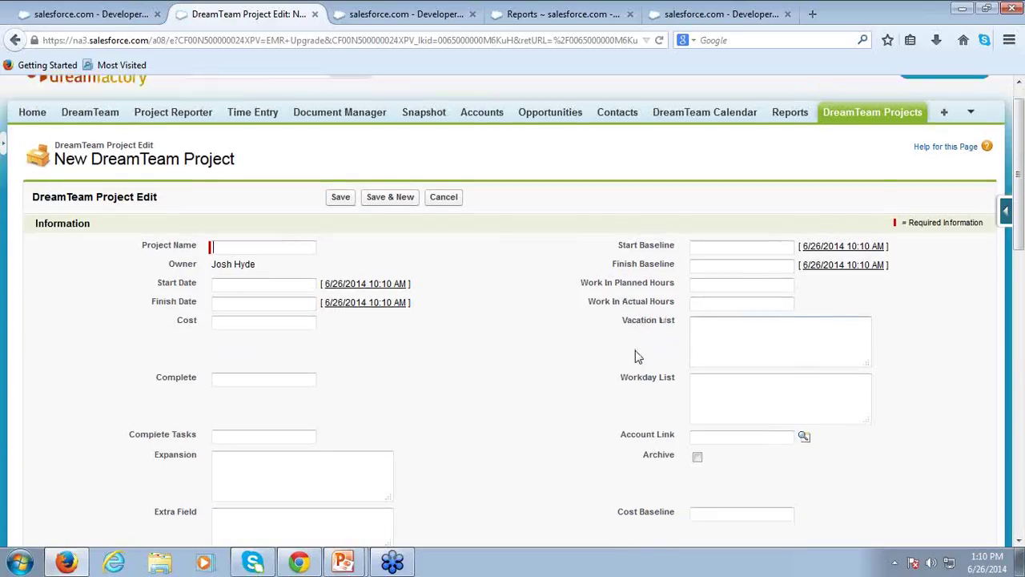
scroll(635, 350, "down", 6)
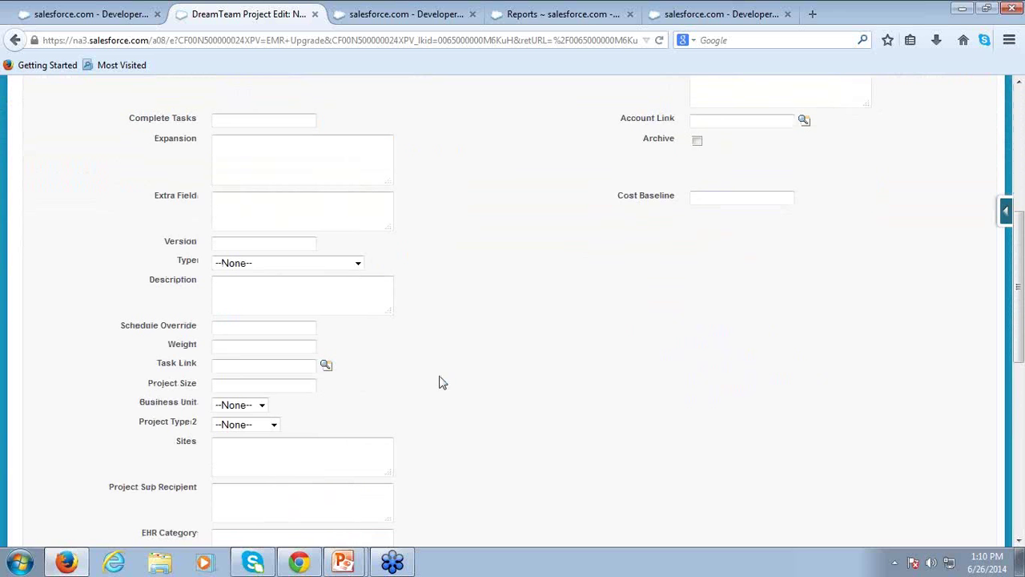
scroll(439, 383, "down", 9)
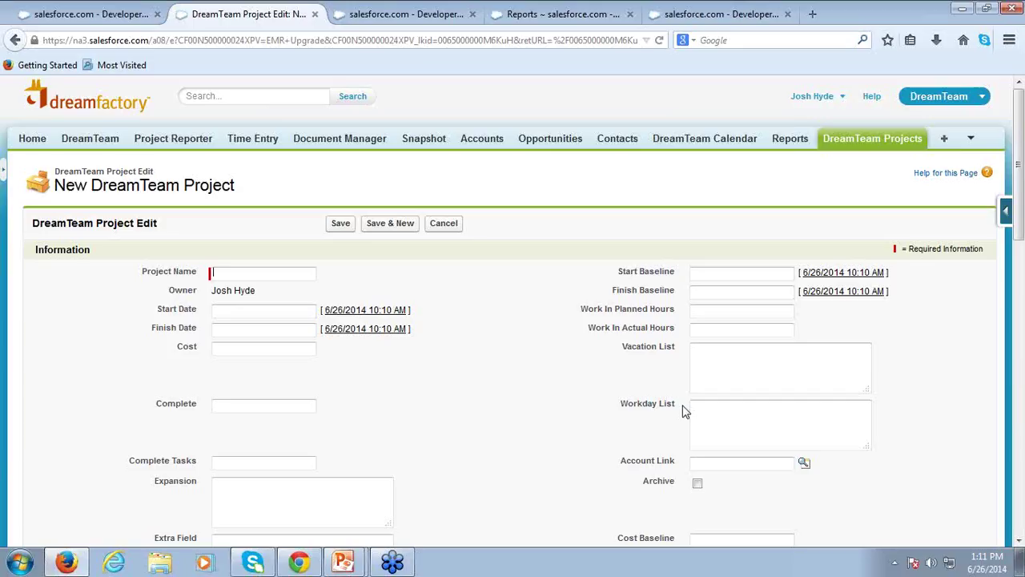
Step: Return to the DreamTeam Gantt chart page and switch from it to the Project Calendar
left_click(79, 21)
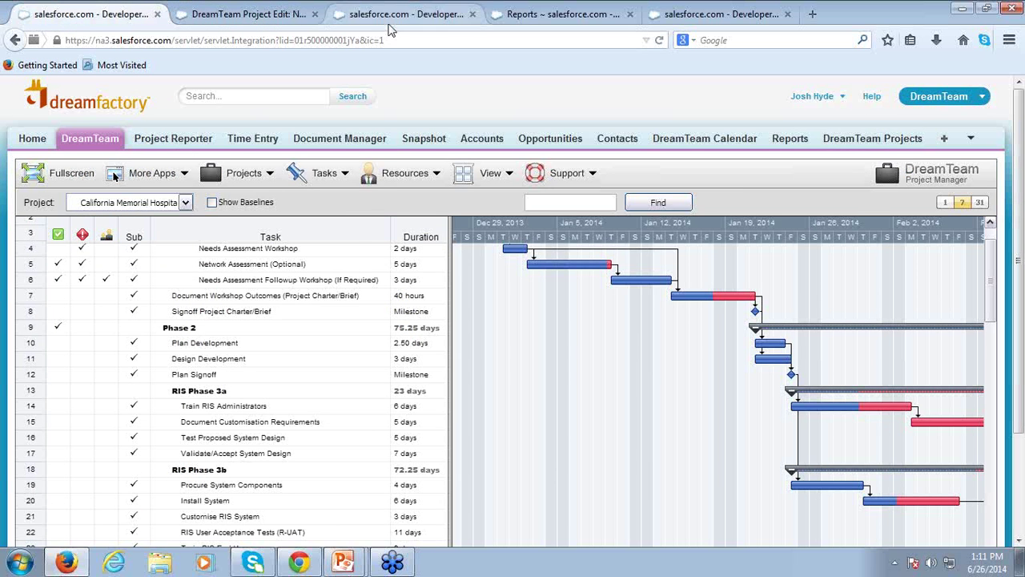
left_click(173, 180)
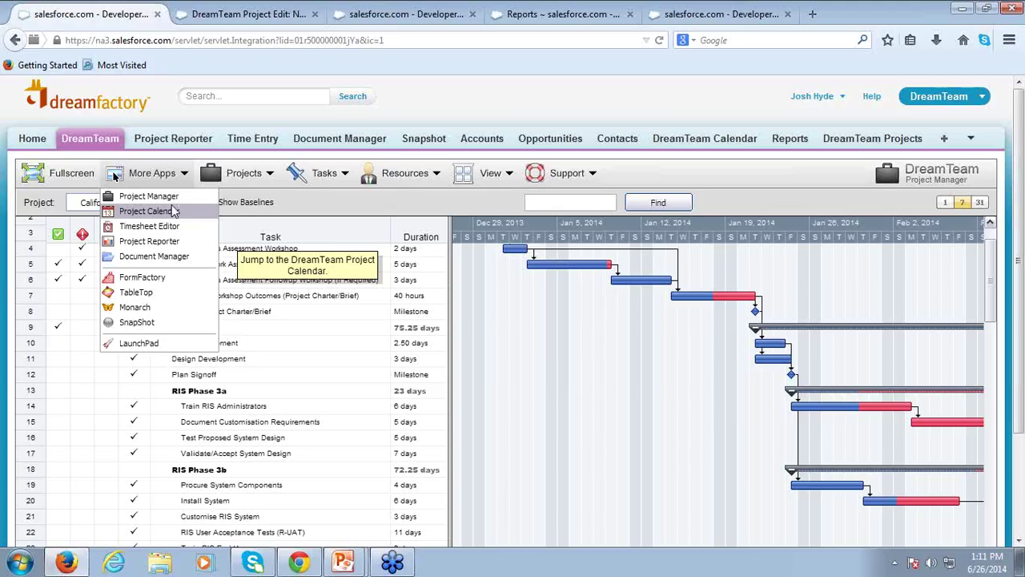
left_click(174, 211)
left_click(173, 211)
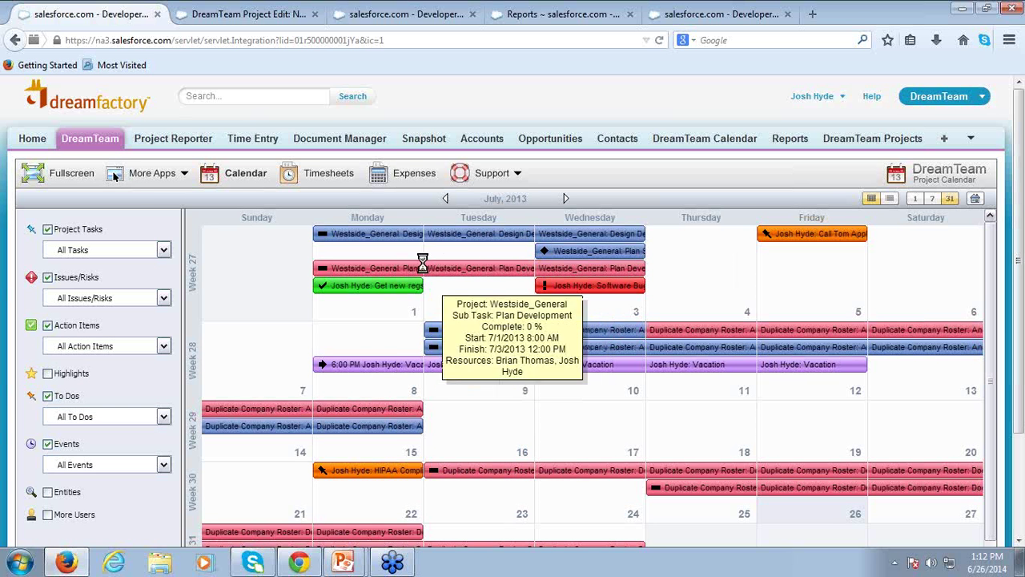
Step: Mark the Westside_General project's Plan Development task as 100% complete in the July 2013 calendar
left_click(471, 266)
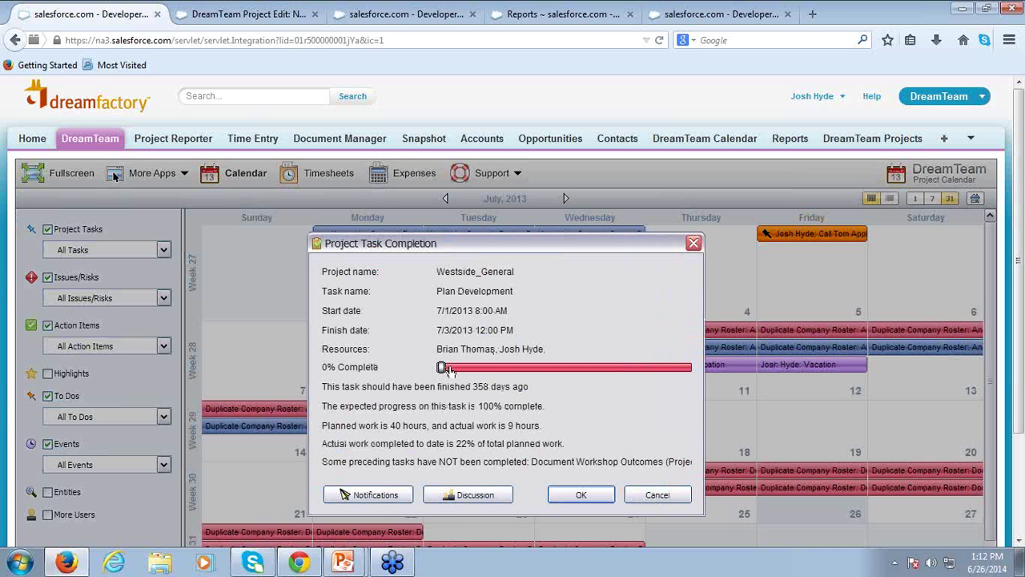
left_click_drag(441, 367, 721, 387)
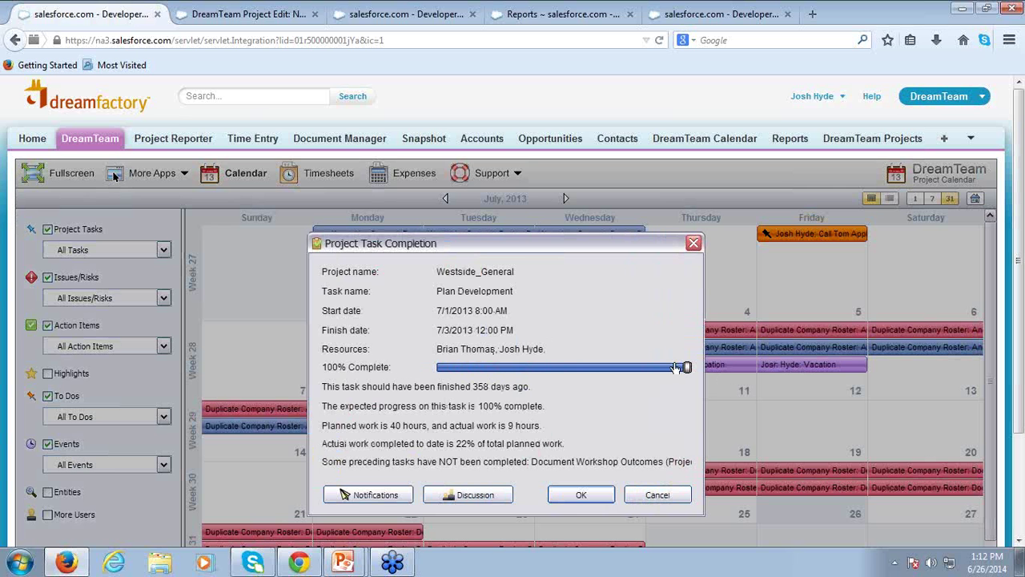
left_click(575, 496)
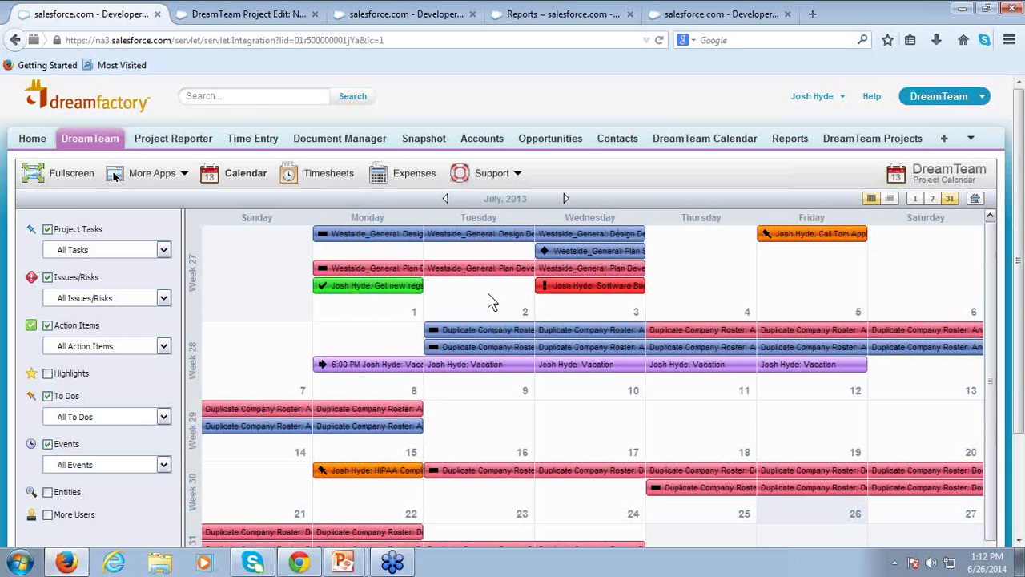
mouse_move(470, 275)
mouse_move(558, 290)
mouse_move(799, 242)
mouse_move(476, 279)
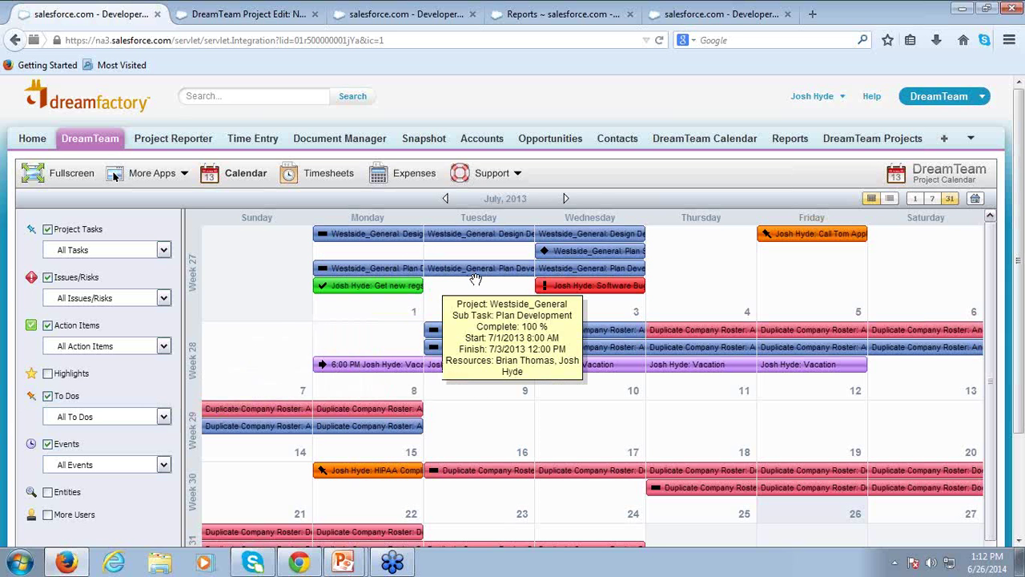
Step: View the form for a new To Do in the Project Calendar, and close it without saving
left_click(163, 397)
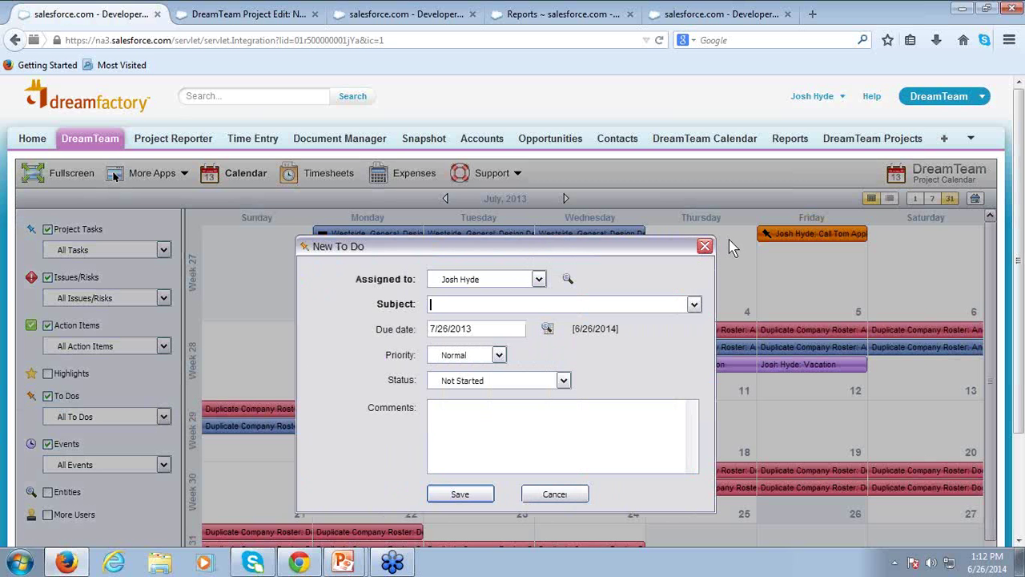
left_click(705, 247)
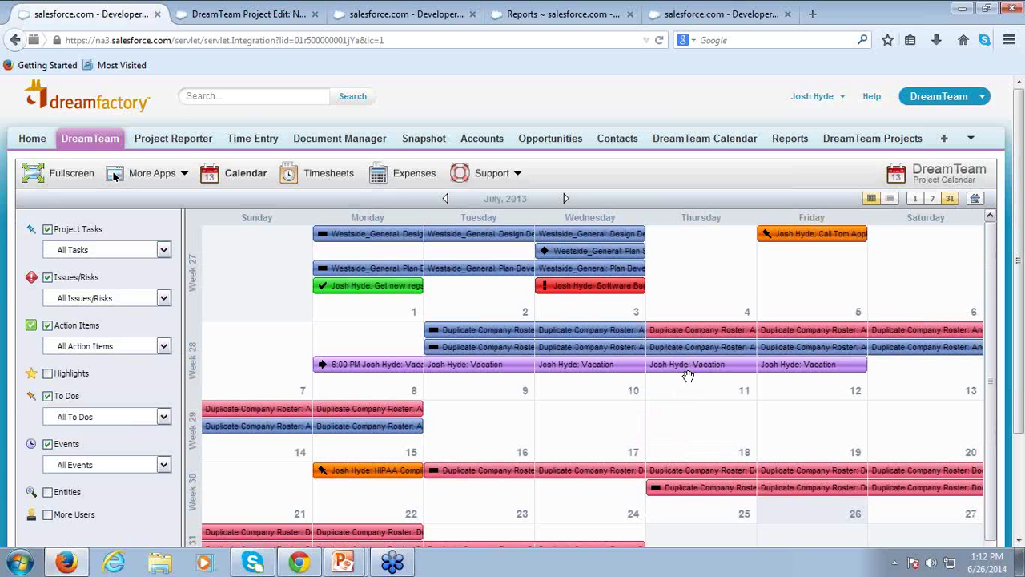
mouse_move(463, 367)
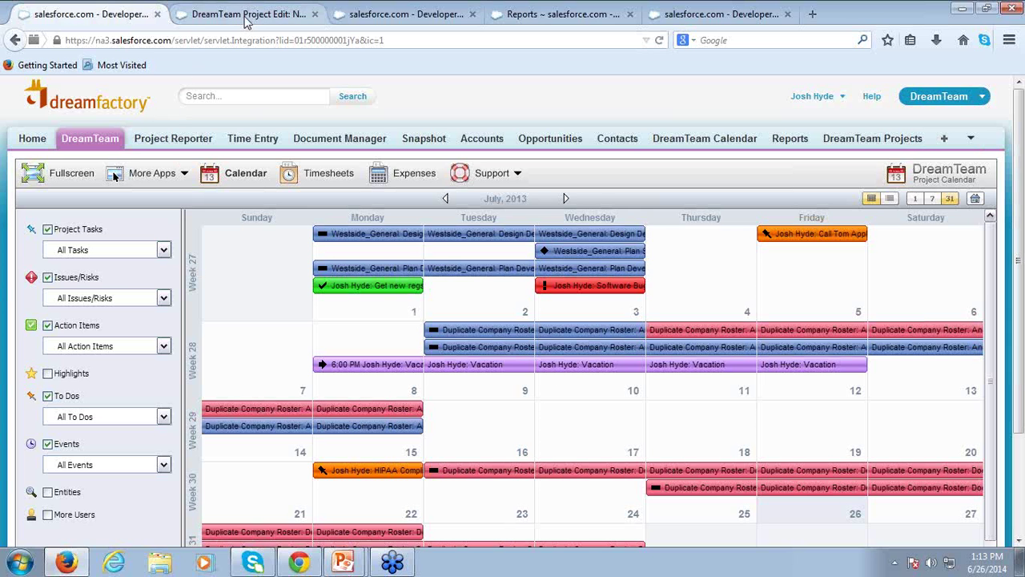
Step: Review the Salesforce home page's calendar, dashboard charts and My Tasks list
left_click(383, 13)
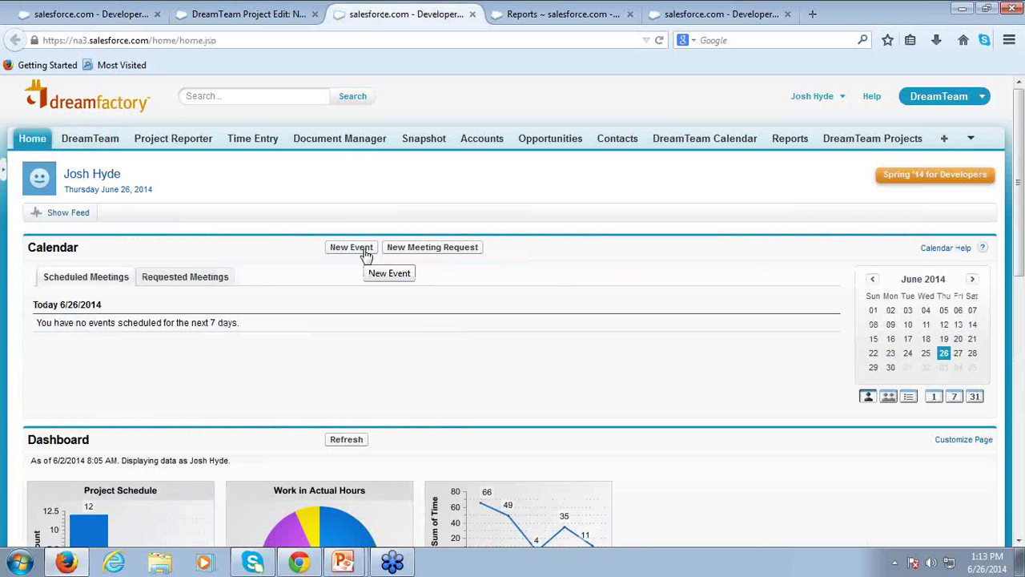
scroll(238, 257, "down", 2)
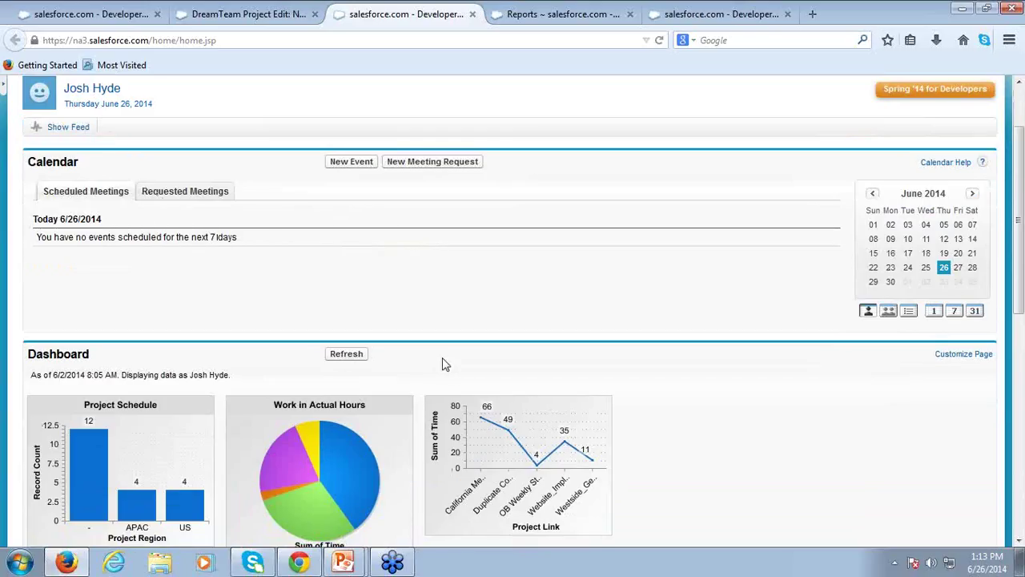
scroll(445, 364, "down", 2)
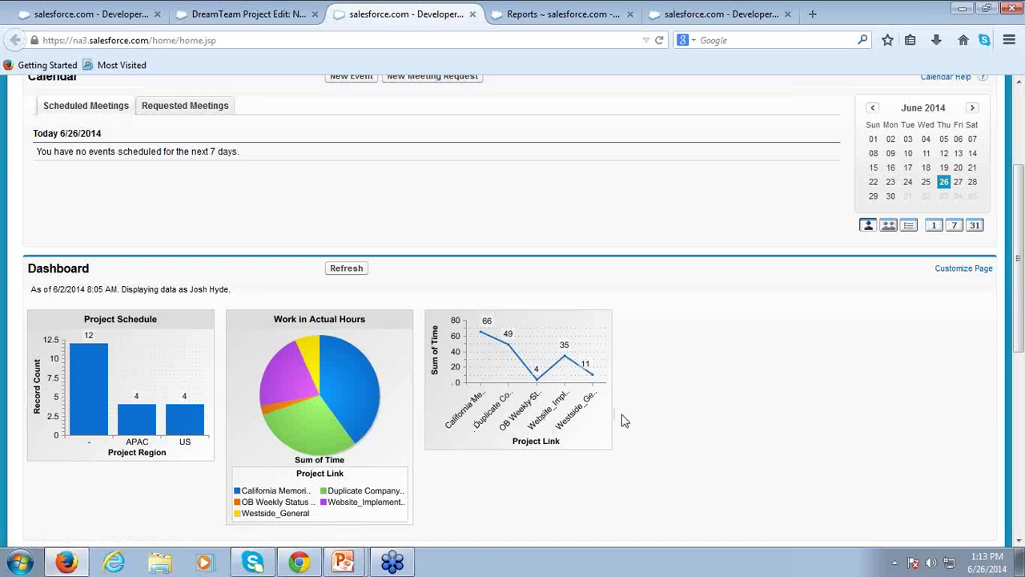
scroll(681, 431, "down", 3)
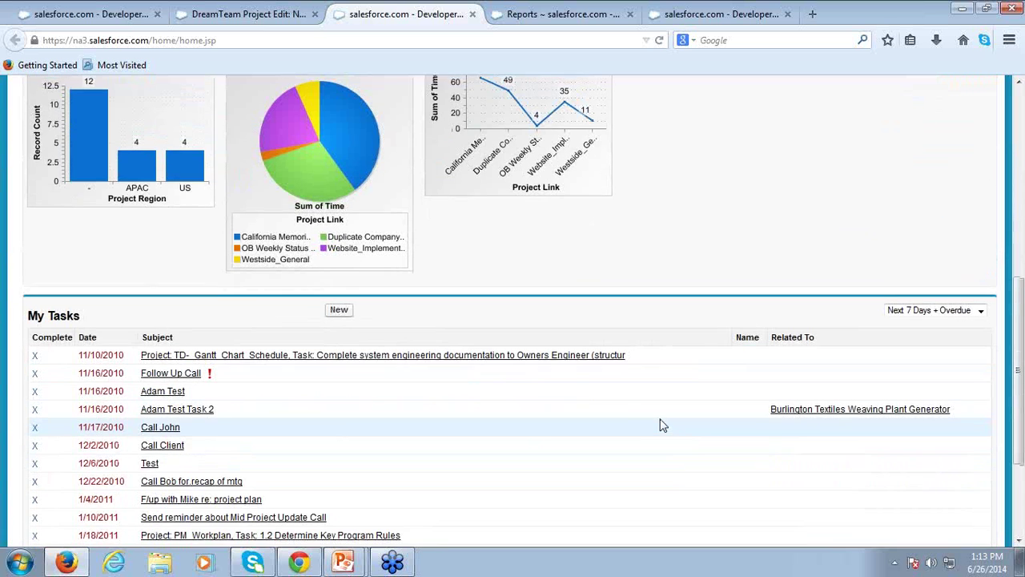
scroll(662, 425, "up", 5)
Step: Start a new report from Reports & Dashboards and browse the DreamTeam report types under Other Reports
left_click(575, 16)
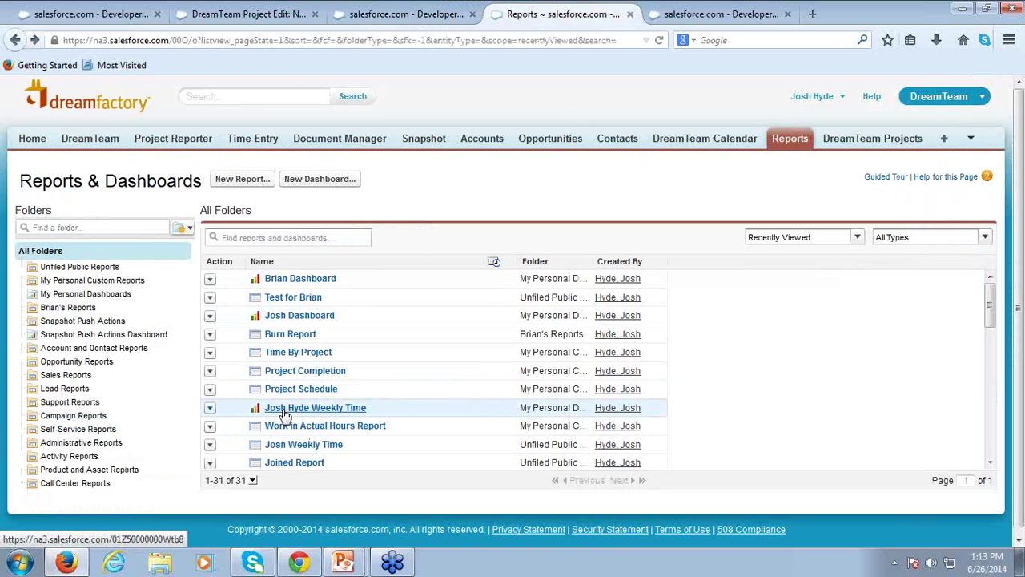
left_click(240, 179)
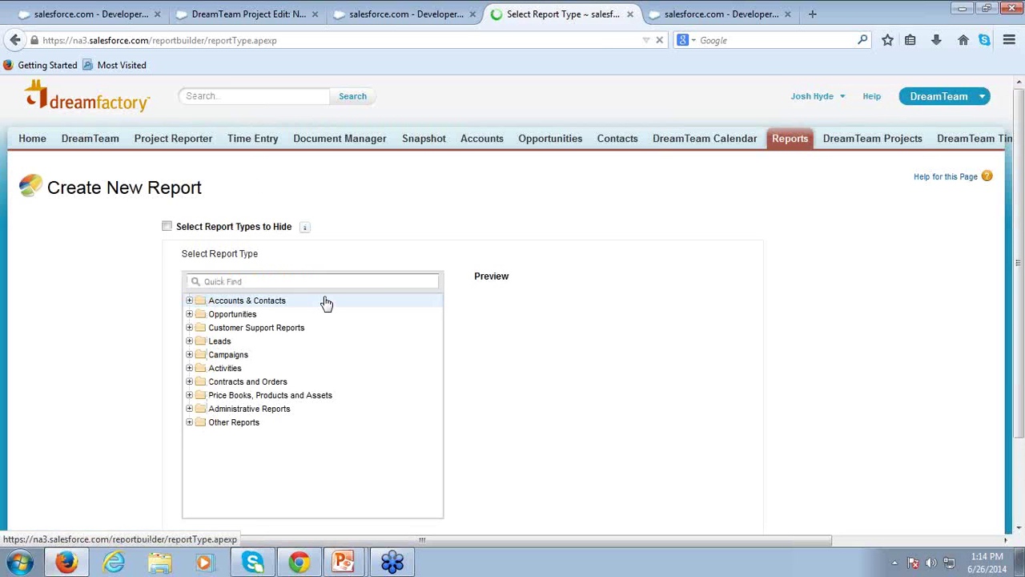
scroll(302, 315, "down", 2)
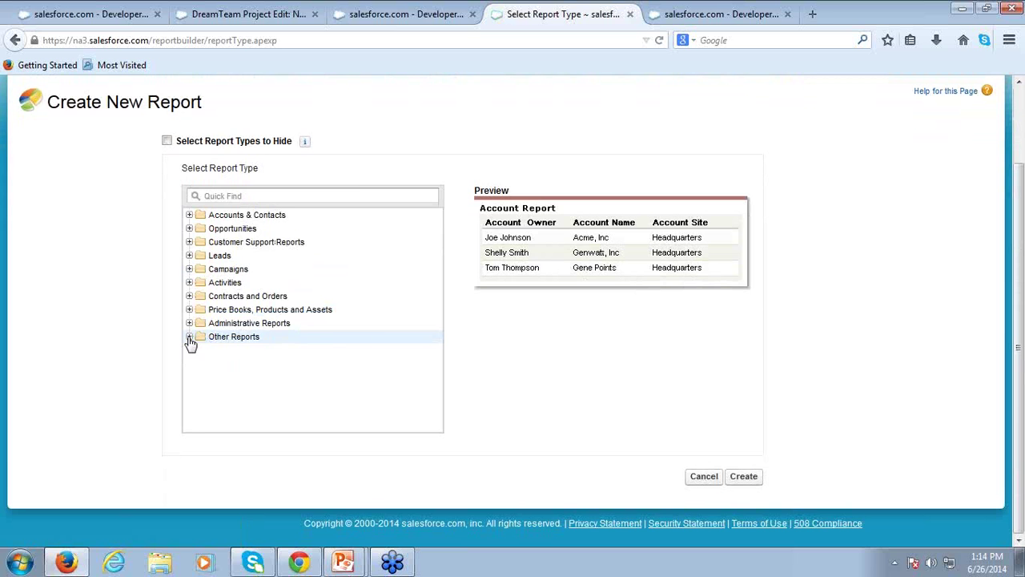
left_click(190, 337)
scroll(330, 373, "down", 3)
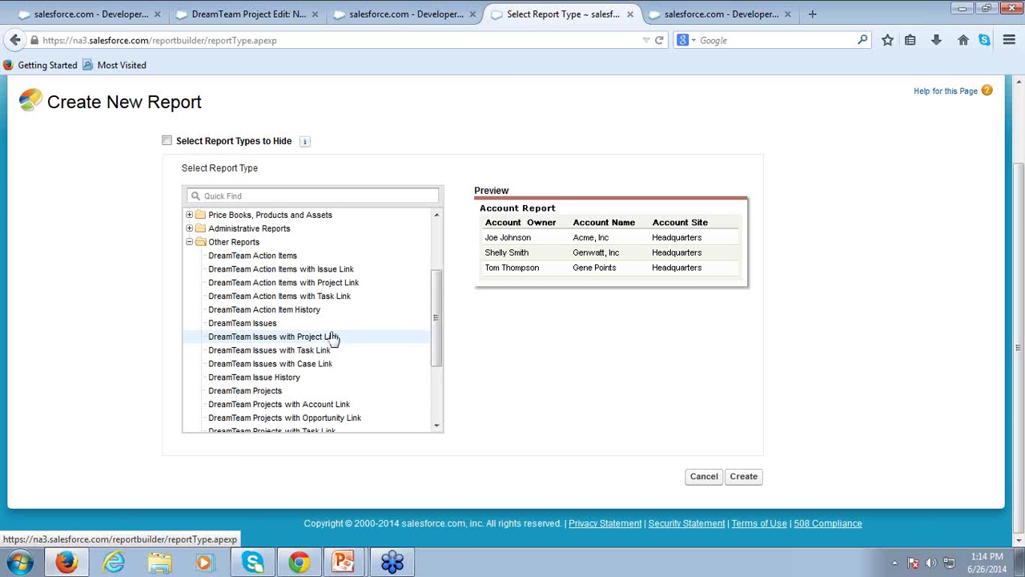
scroll(408, 166, "up", 2)
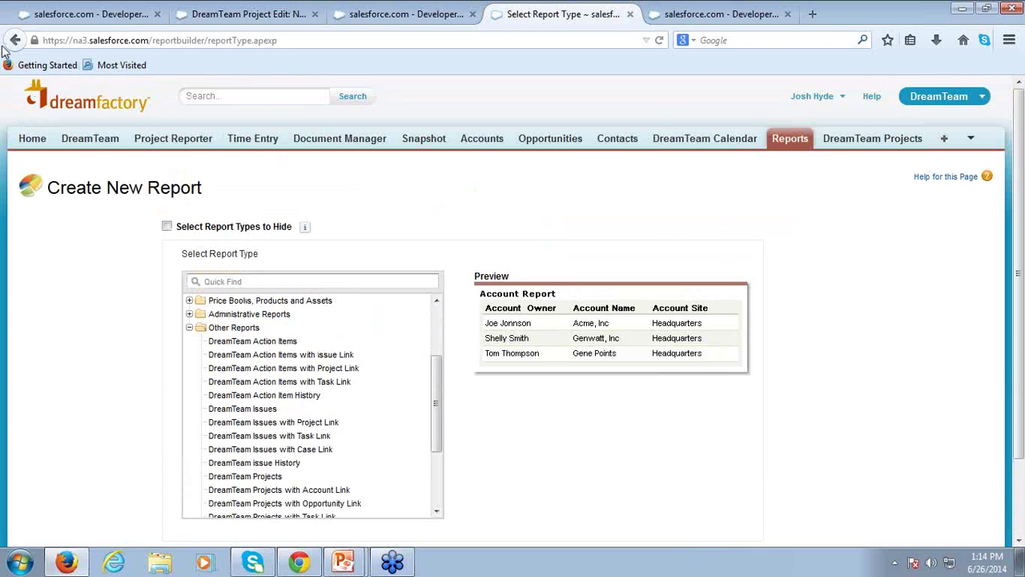
Step: Return to the Reports & Dashboards list, open the first dashboard listed and review its project charts
left_click(14, 41)
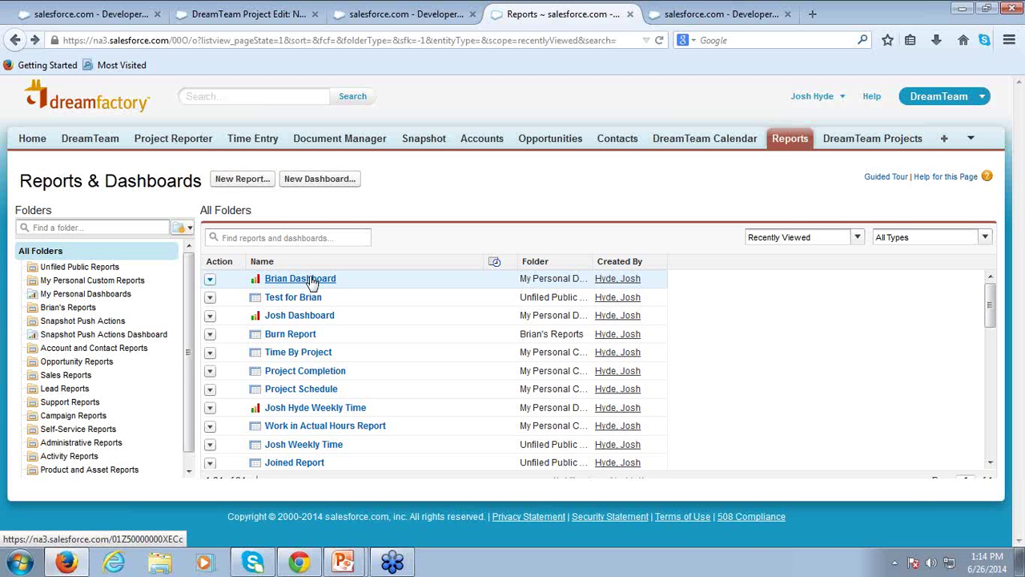
left_click(311, 280)
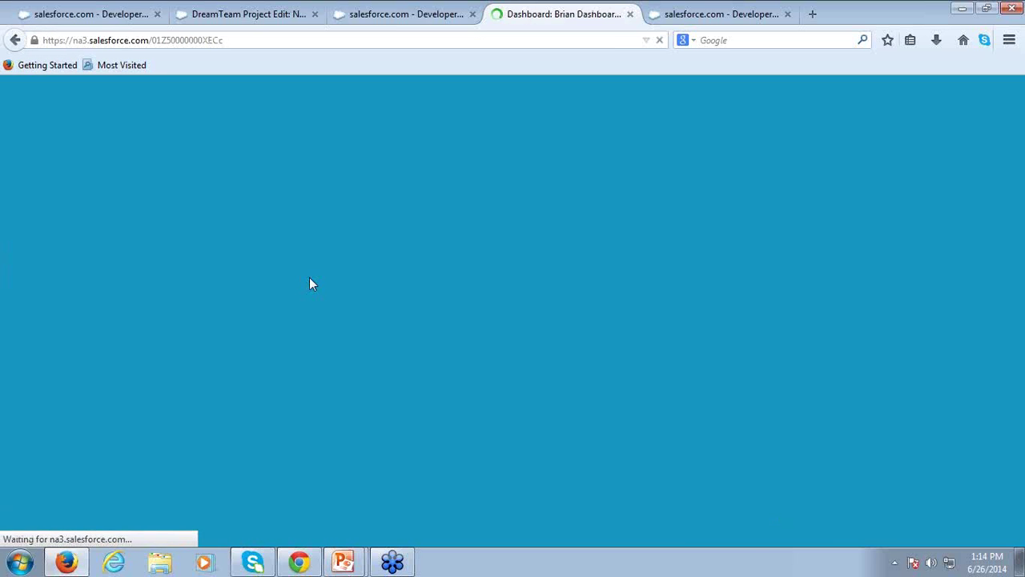
scroll(390, 321, "down", 5)
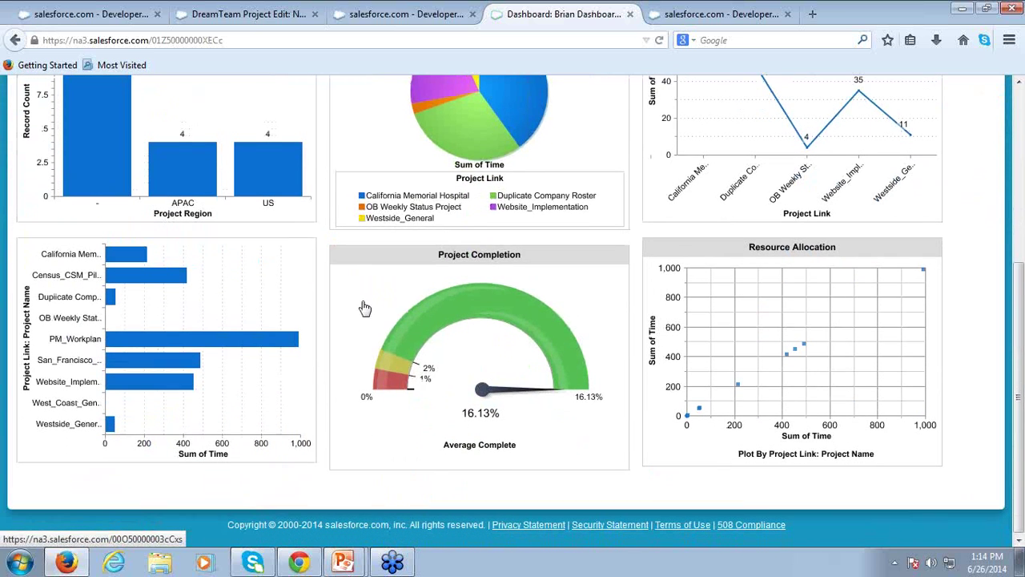
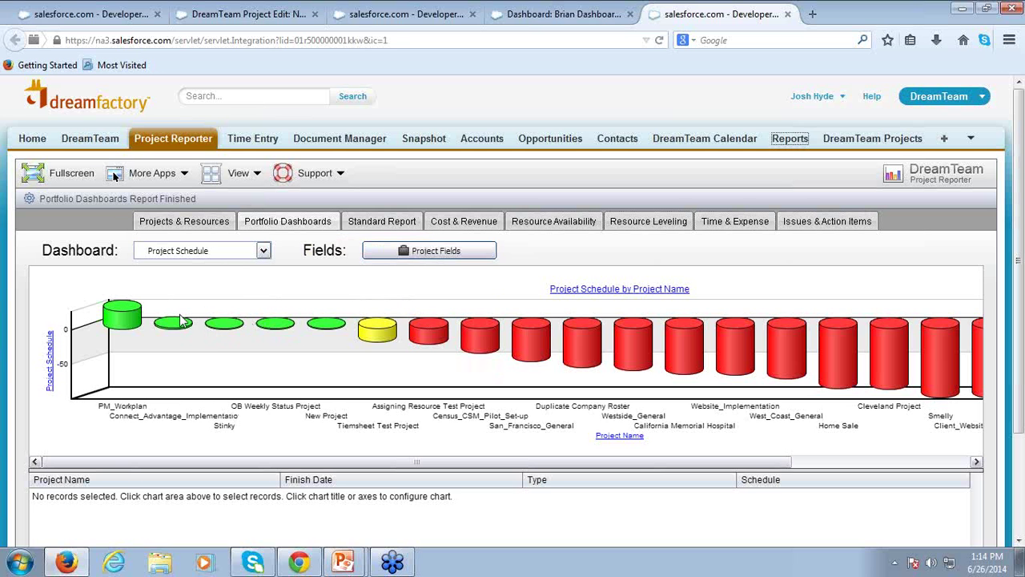
Step: Review the Project Schedule portfolio dashboard in Project Reporter, and view the Standard Report of all projects
mouse_move(137, 316)
scroll(1021, 295, "down", 1)
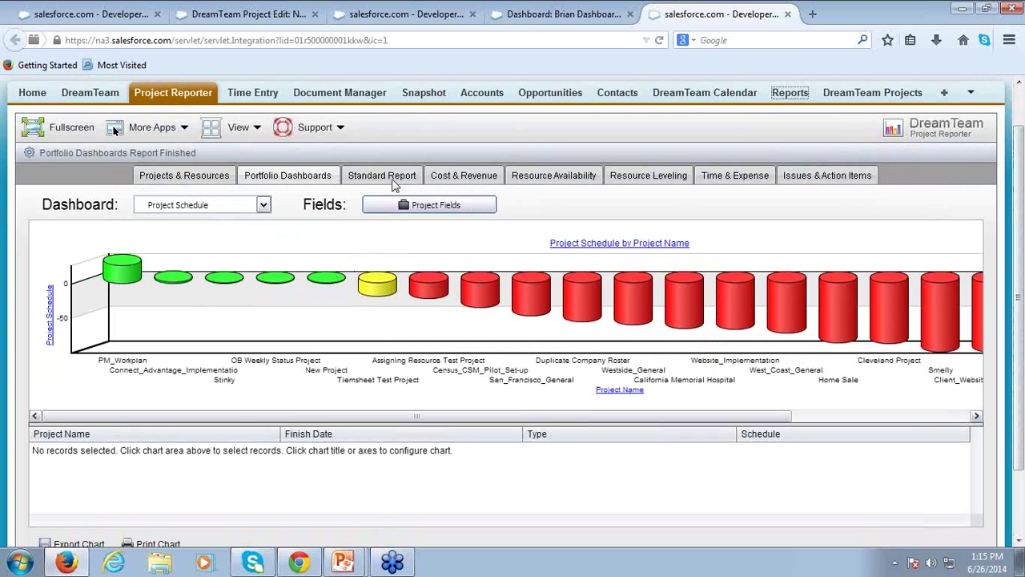
left_click(392, 179)
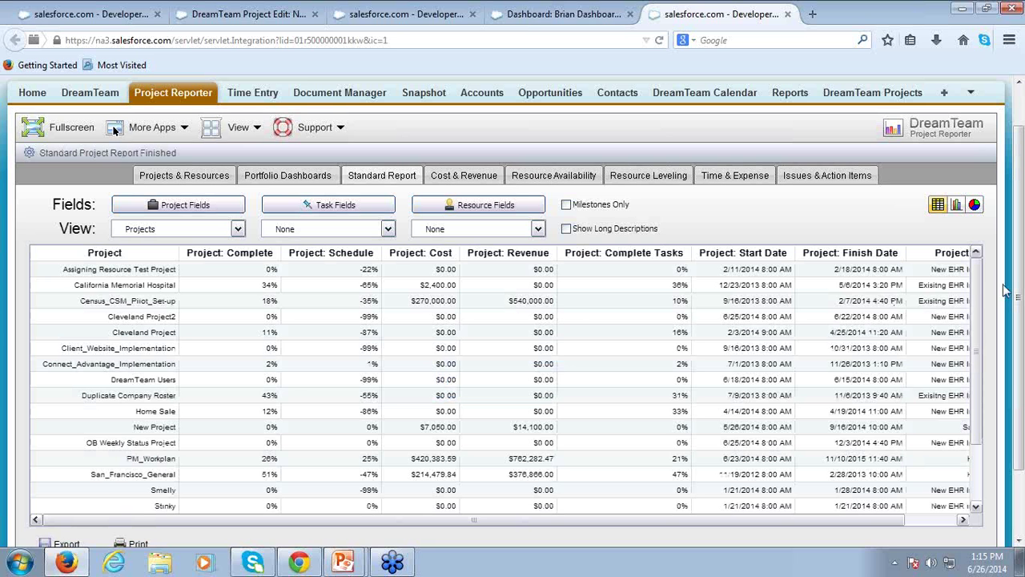
scroll(1015, 287, "down", 2)
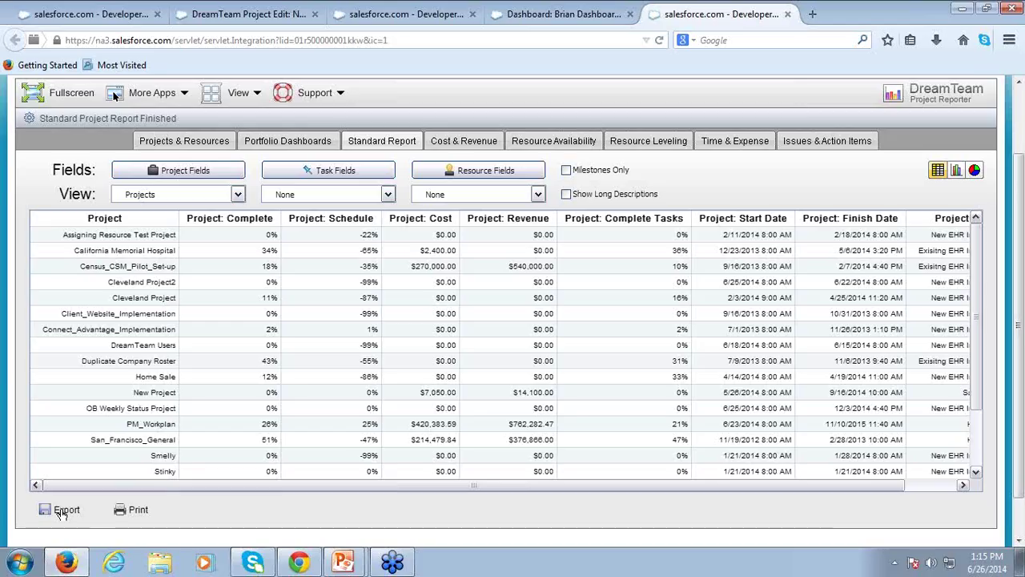
Step: Switch to DreamTeam Document Manager and show the School bus folder inside Social Media 2 as a detailed list
left_click(184, 94)
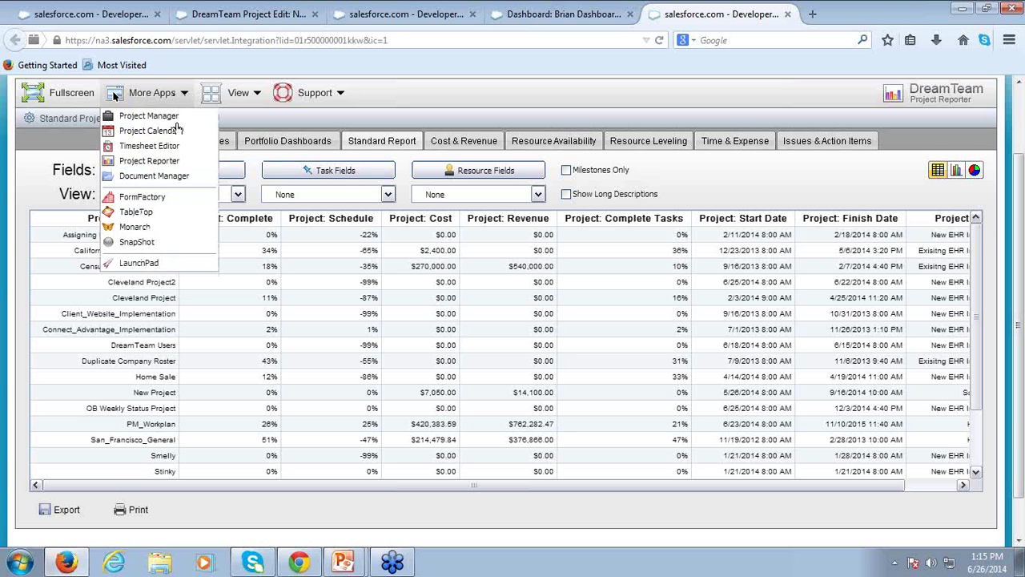
left_click(153, 176)
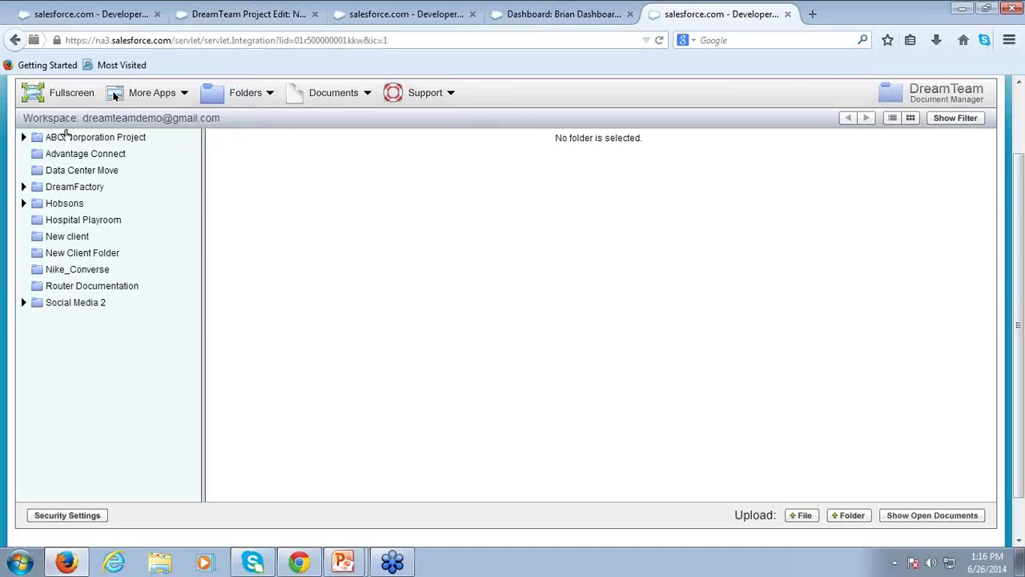
left_click(67, 307)
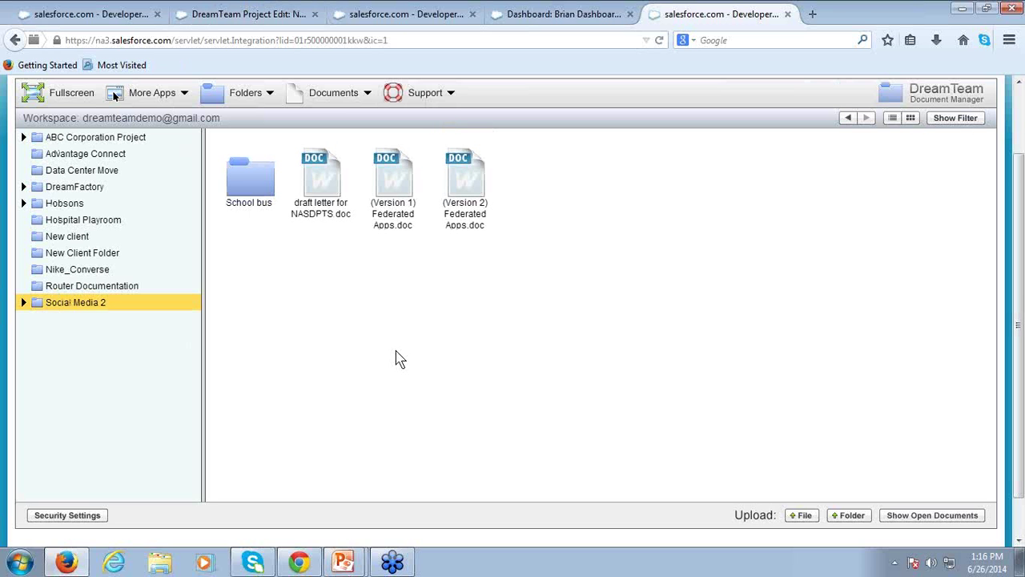
left_click(255, 185)
double_click(253, 196)
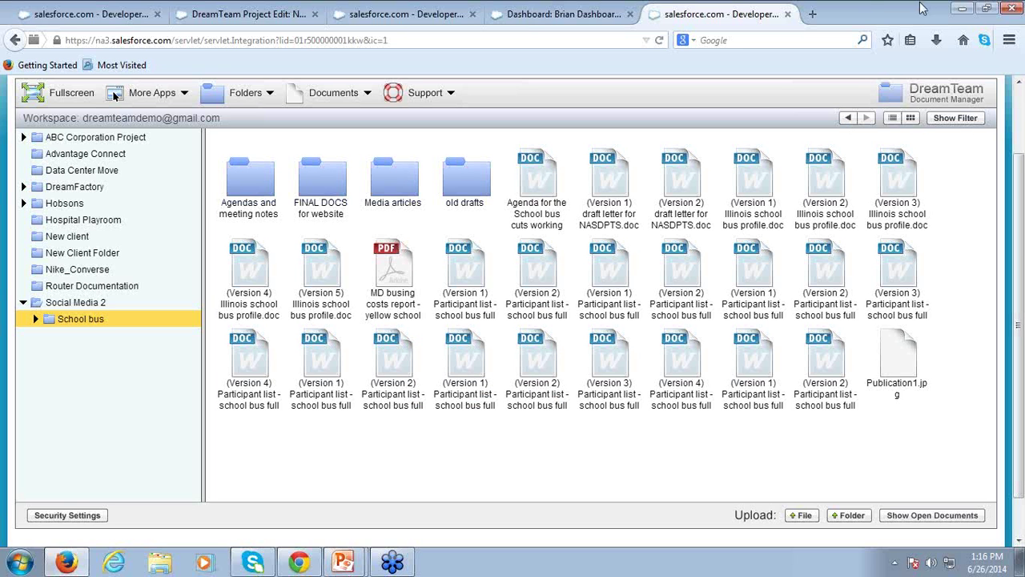
left_click(891, 118)
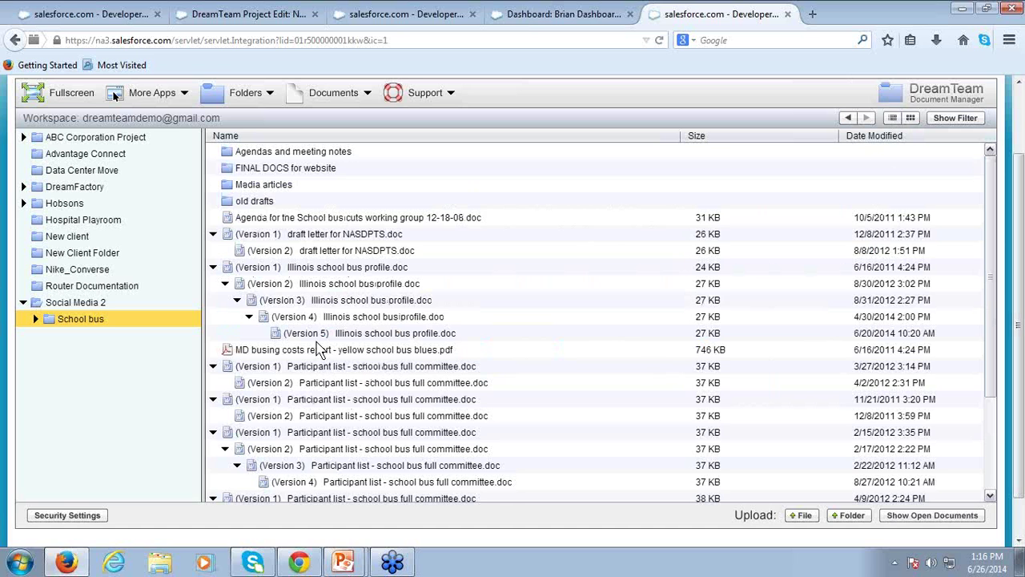
Step: Open Version 5 of Illinois school bus profile.doc in Word, granting the launch permission and enabling editing
mouse_move(261, 273)
mouse_move(303, 336)
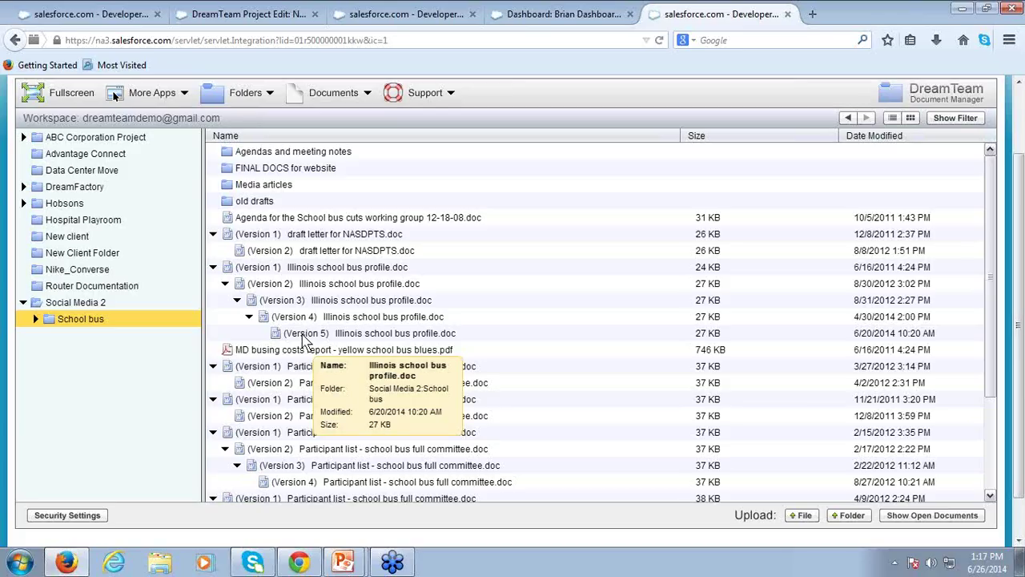
mouse_move(382, 380)
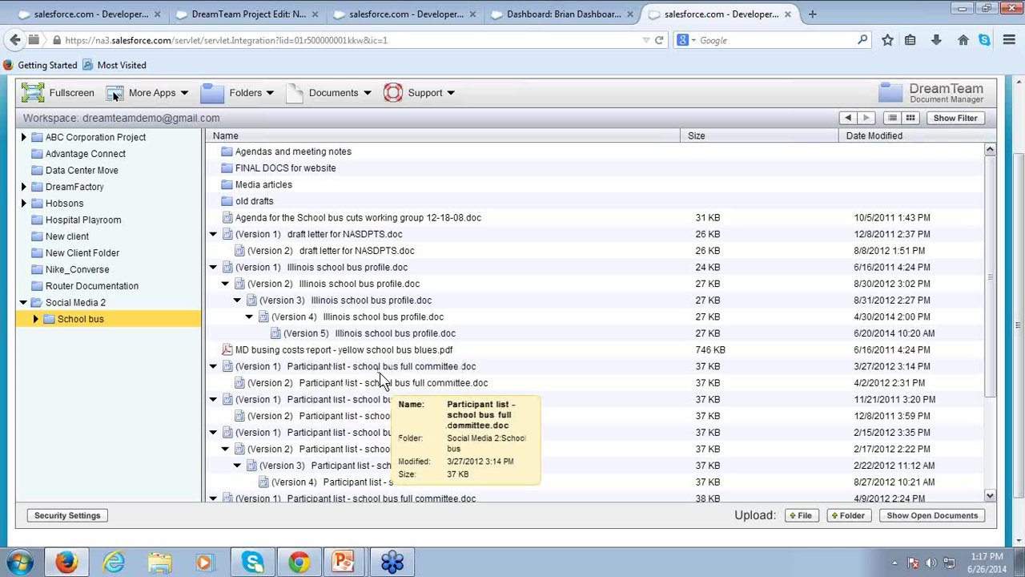
double_click(298, 337)
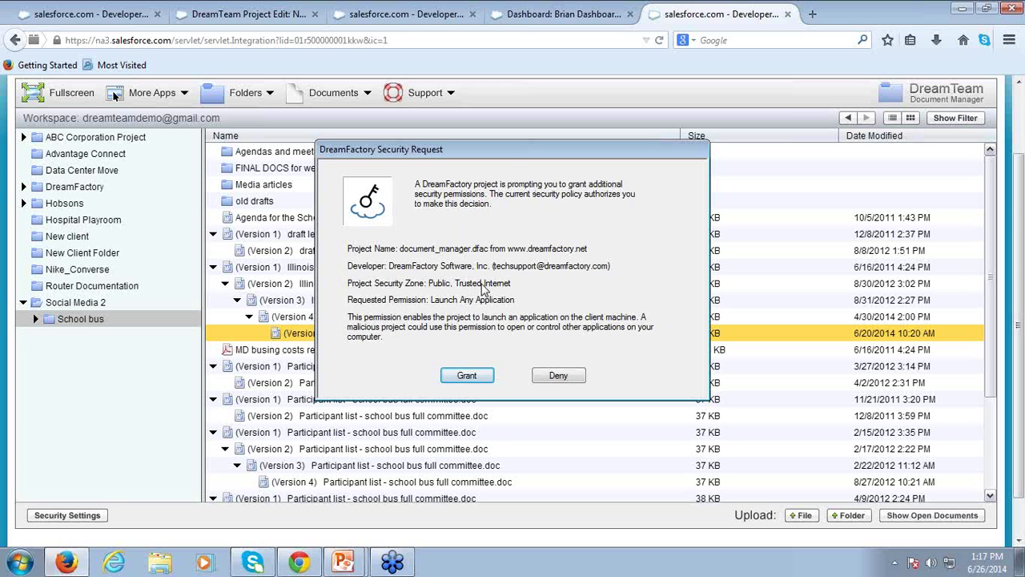
left_click(464, 377)
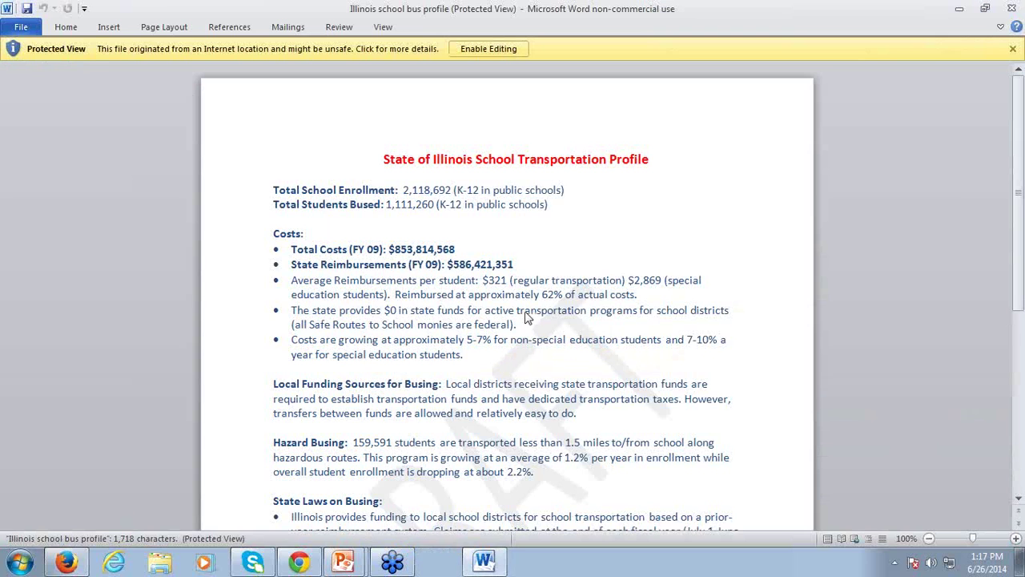
left_click(481, 50)
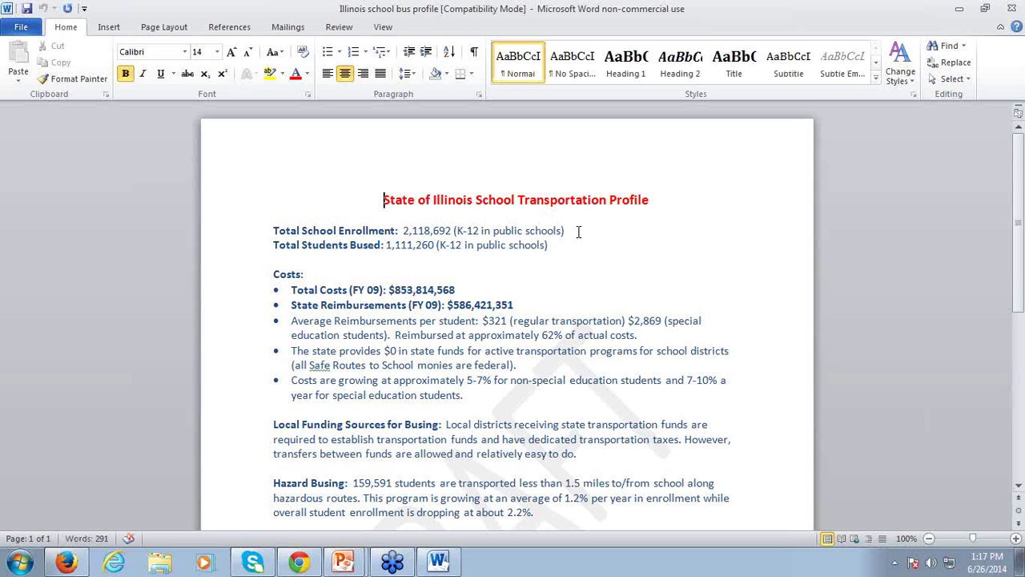
Step: Change the font color of the title "State of Illinois School Transportation Profile" to dark blue
left_click_drag(657, 198, 401, 198)
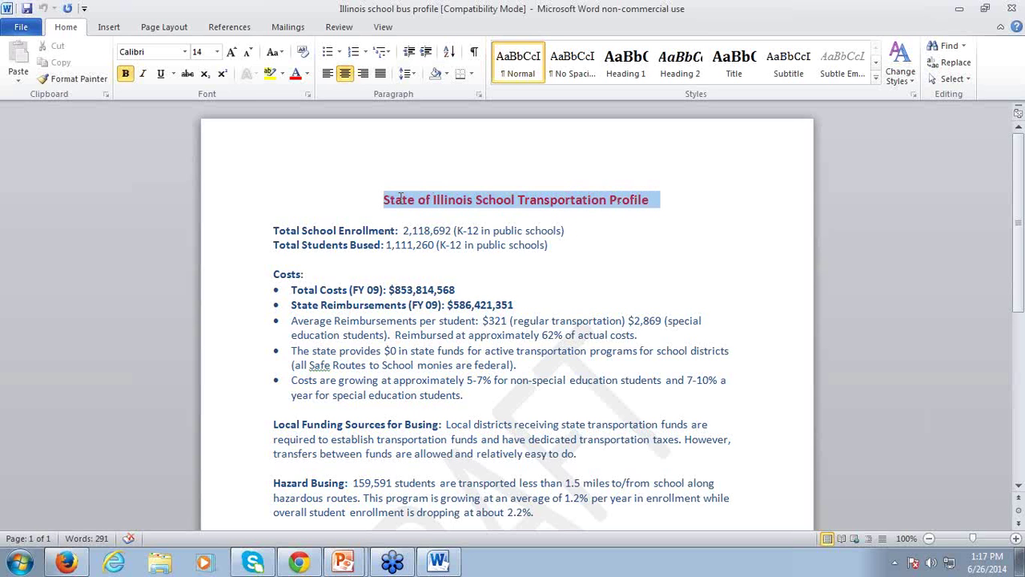
left_click(307, 74)
left_click(333, 121)
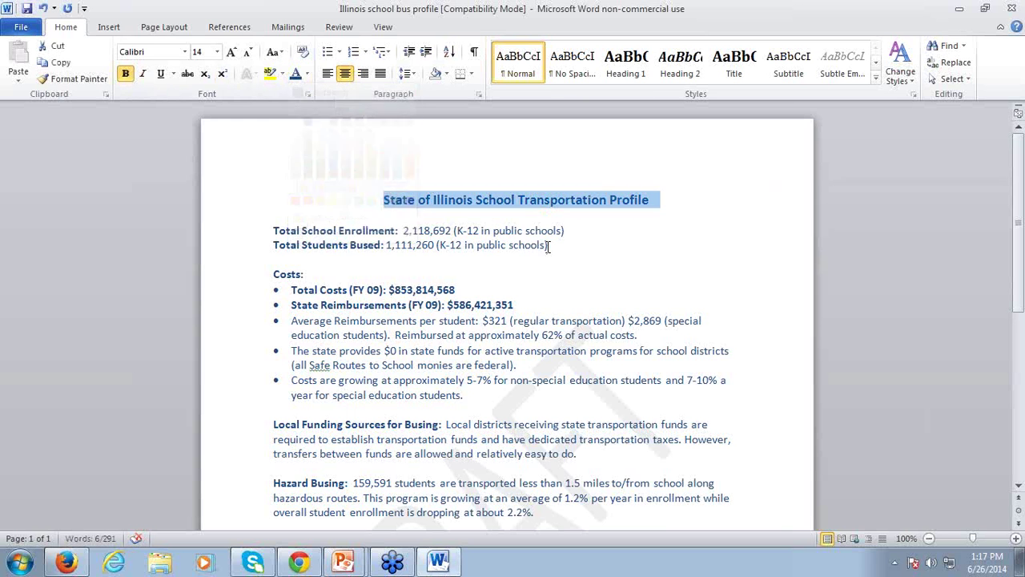
left_click(670, 261)
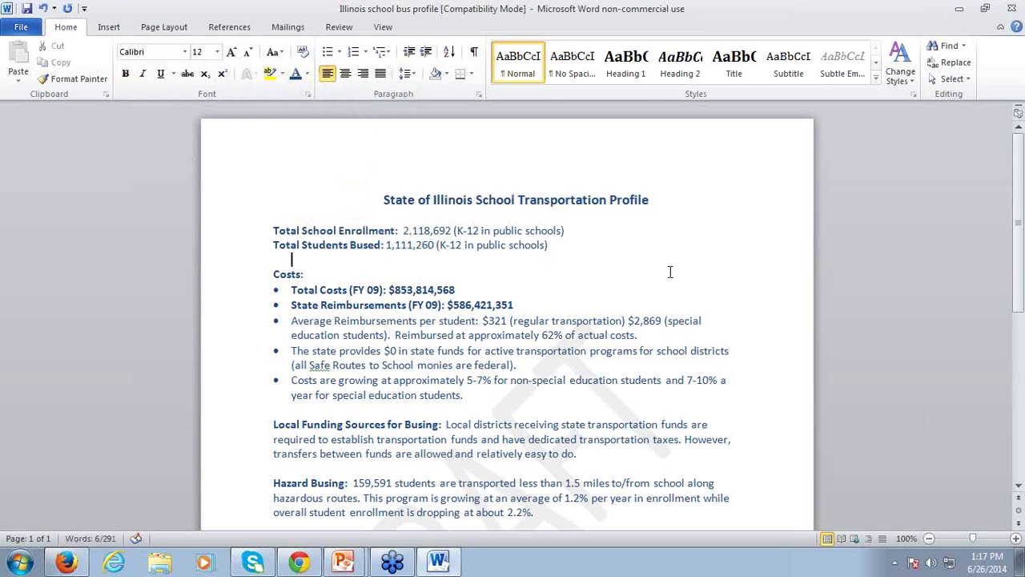
Step: Save and close the edited Word document, and upload it to Document Manager as a new version
left_click(27, 9)
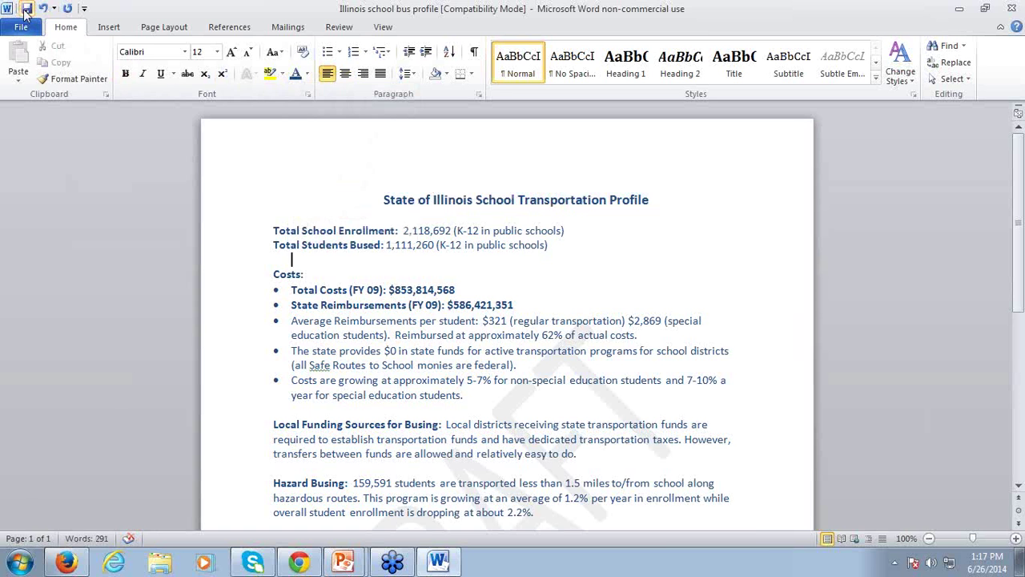
left_click(1011, 7)
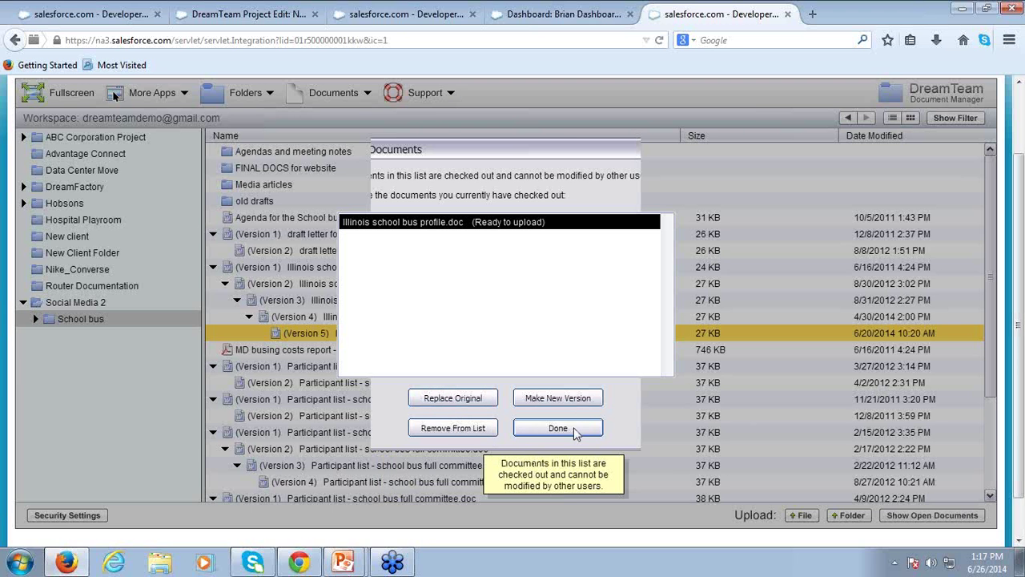
left_click(538, 405)
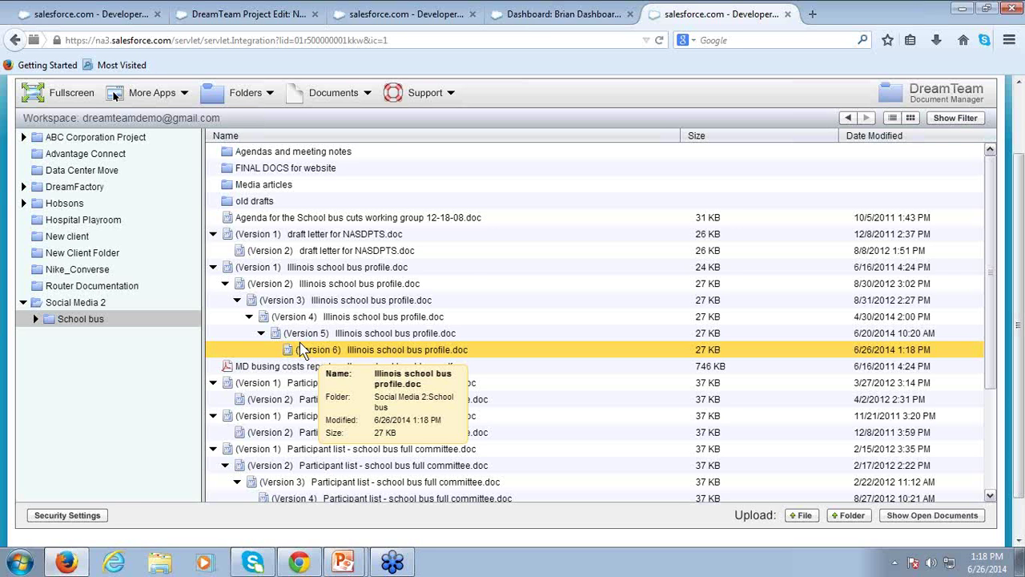
Step: View the document and folder actions and the School bus folder's link-sharing form with its delivery options, and cancel without sending
right_click(298, 353)
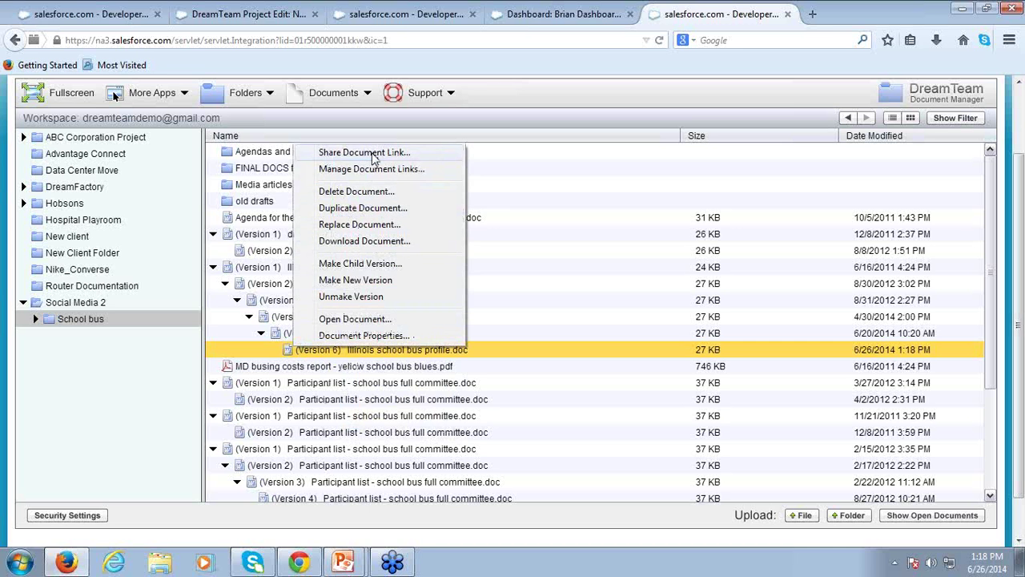
right_click(92, 322)
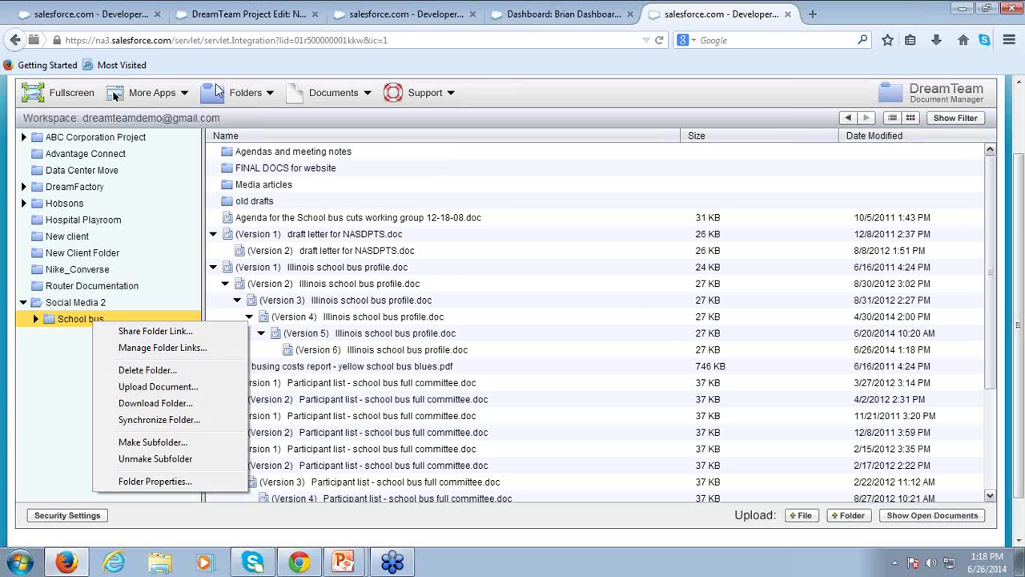
left_click(240, 94)
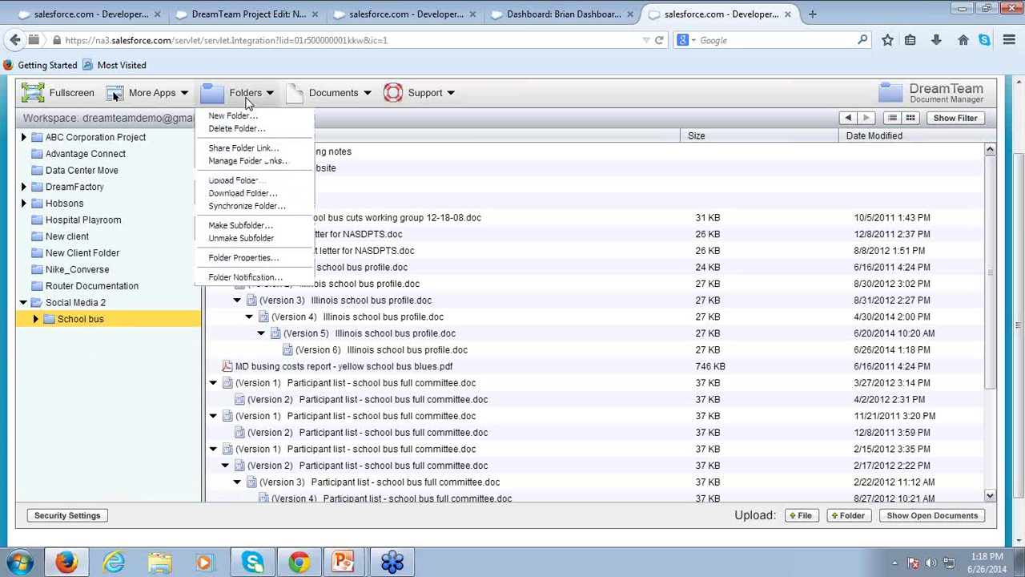
left_click(258, 149)
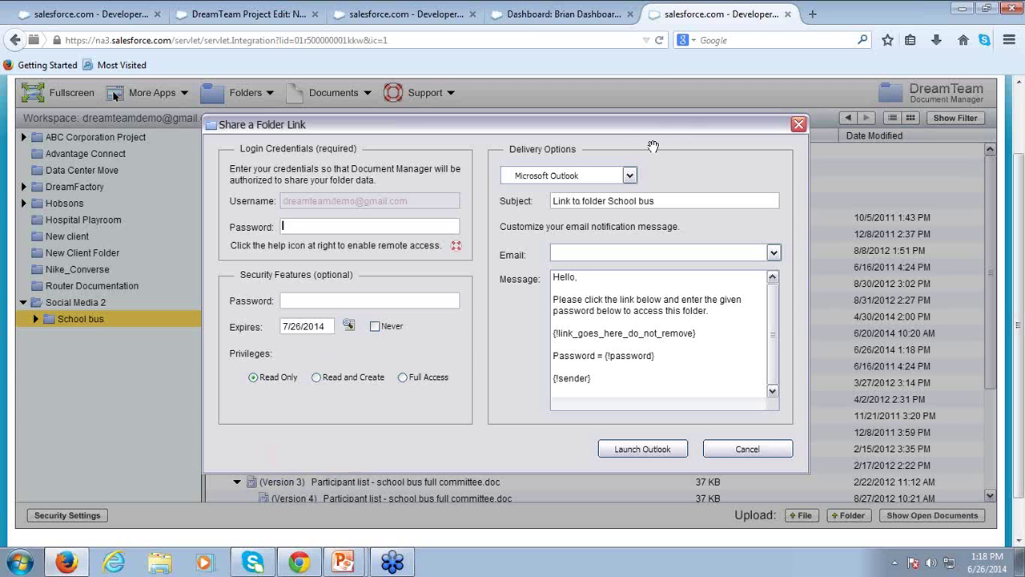
left_click(630, 176)
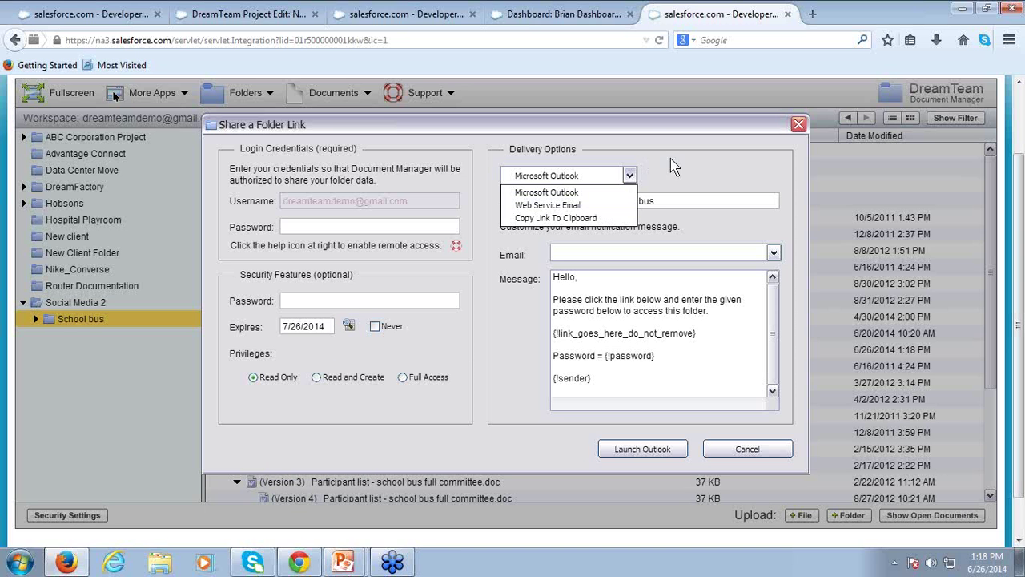
left_click(693, 178)
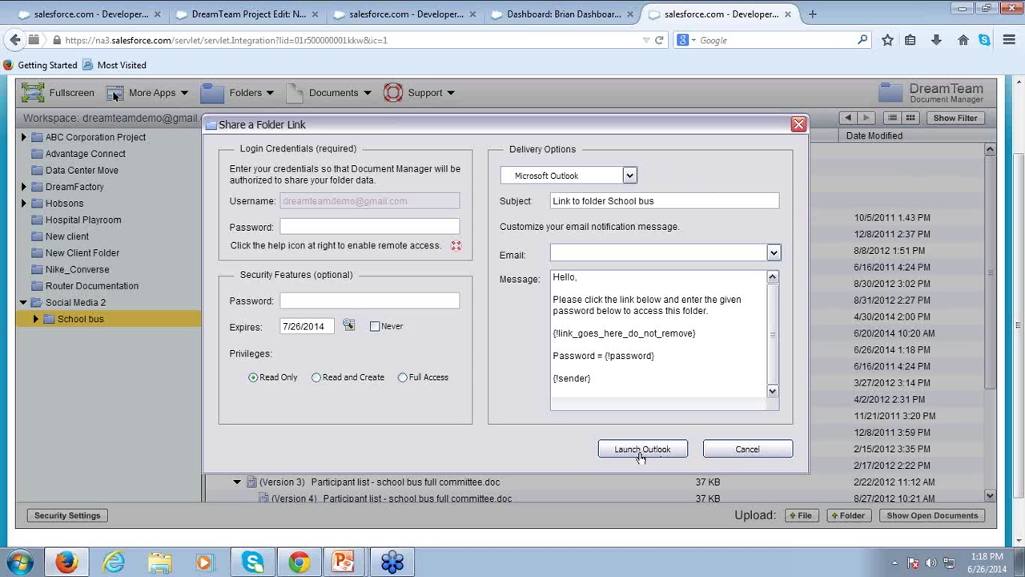
left_click(769, 455)
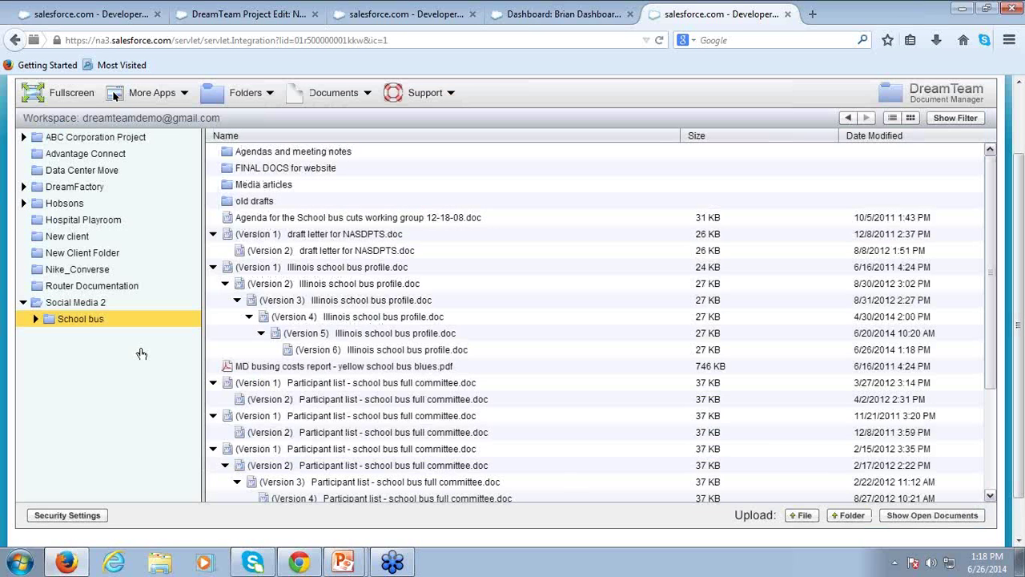
Step: Examine the security and privilege options for sharing a link to the School bus folder, and close the form
mouse_move(496, 392)
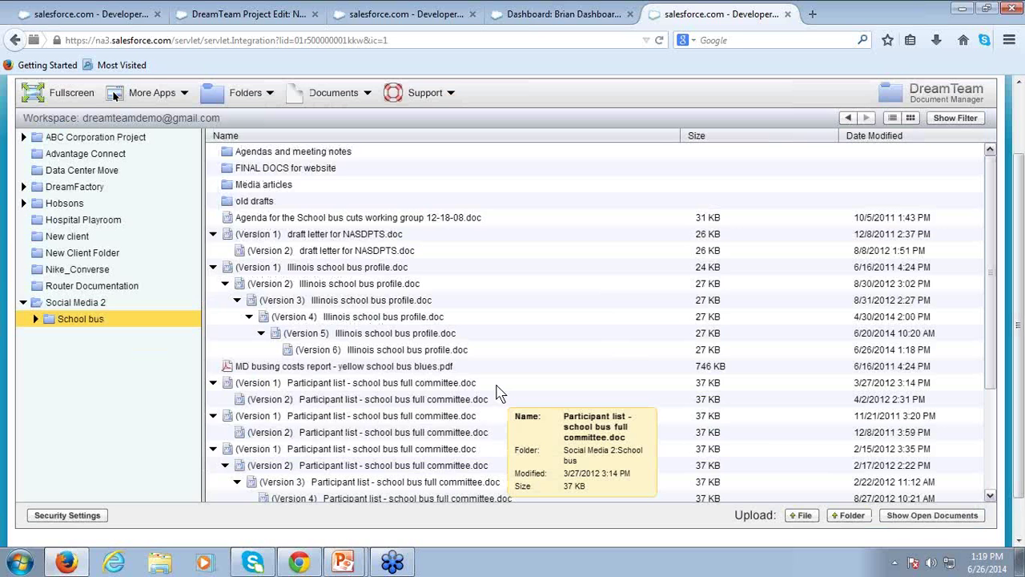
left_click(242, 93)
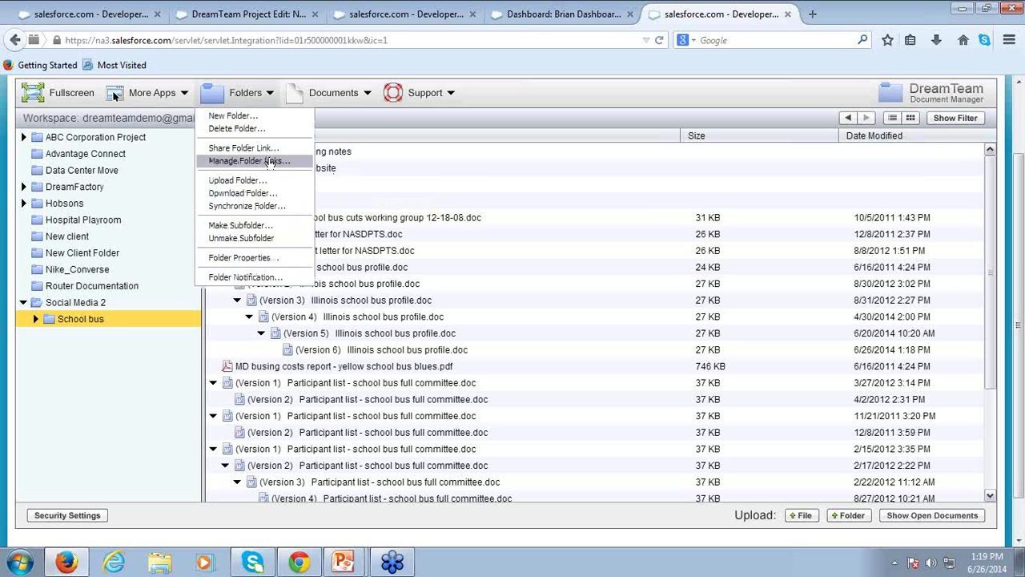
left_click(243, 148)
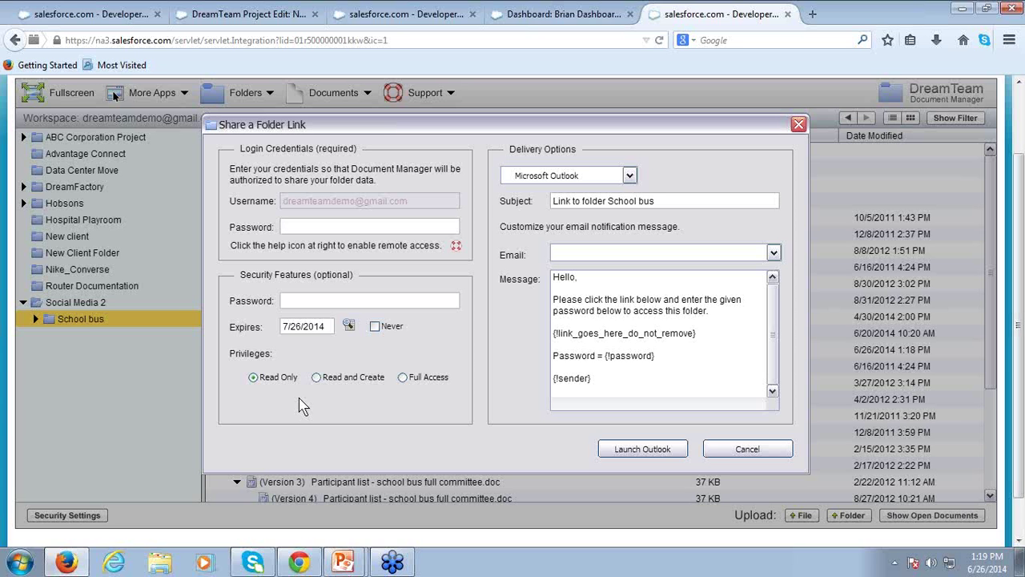
left_click(799, 125)
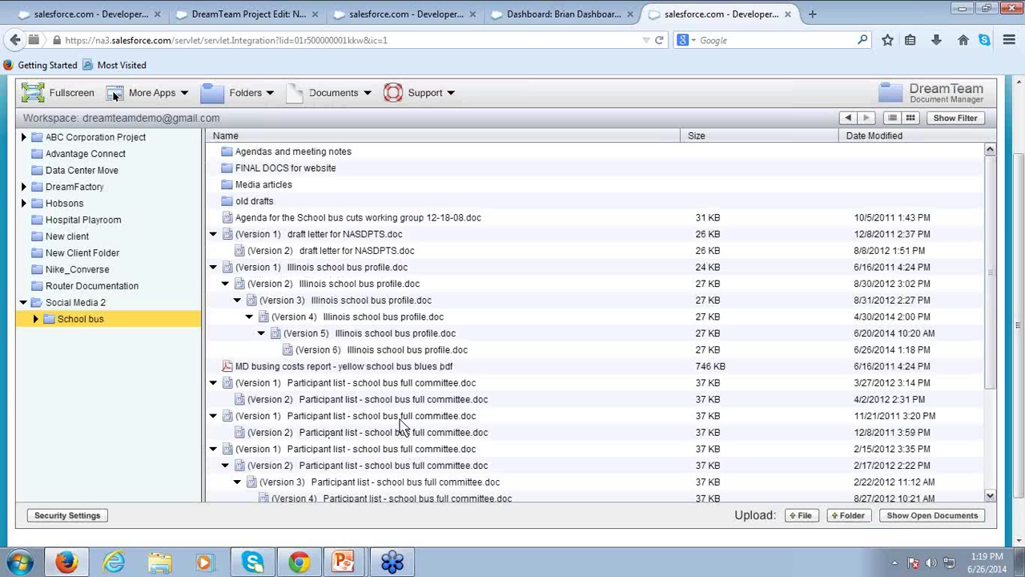
mouse_move(403, 425)
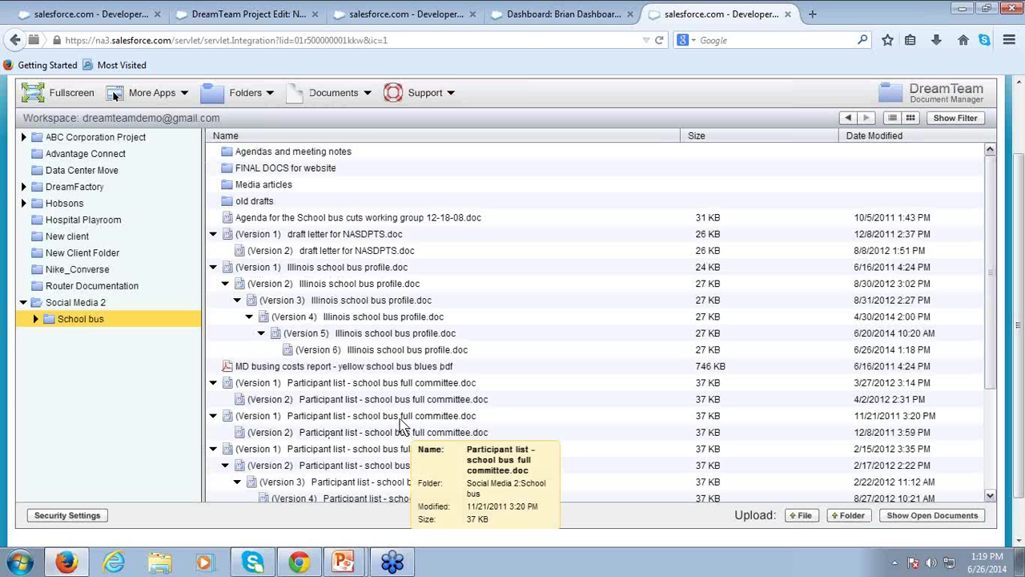
Step: Review the previously shared Document Manager links with their recipients, creation dates, last visits and hits, and close the list
left_click(253, 97)
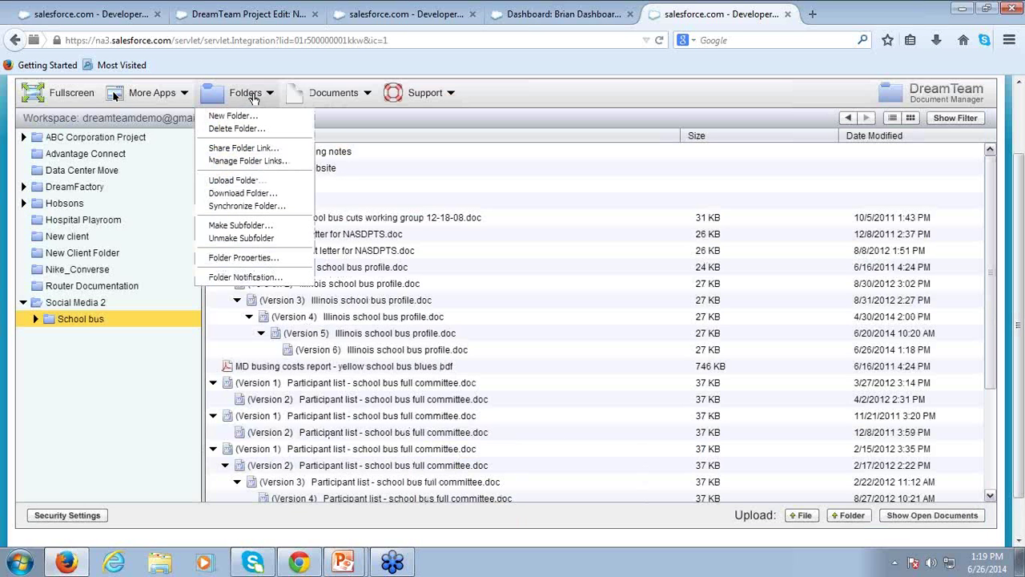
left_click(245, 161)
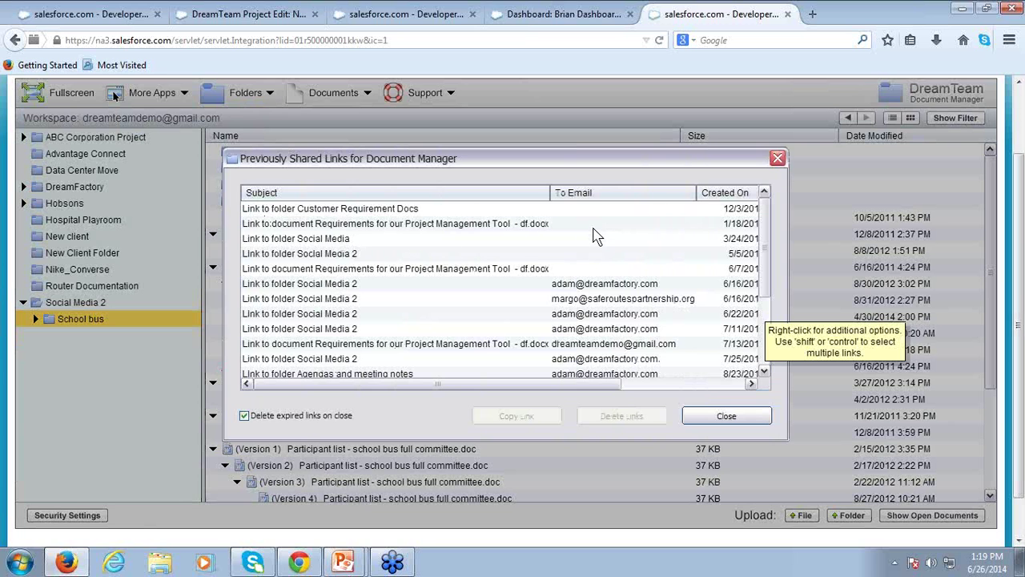
left_click_drag(356, 386, 520, 387)
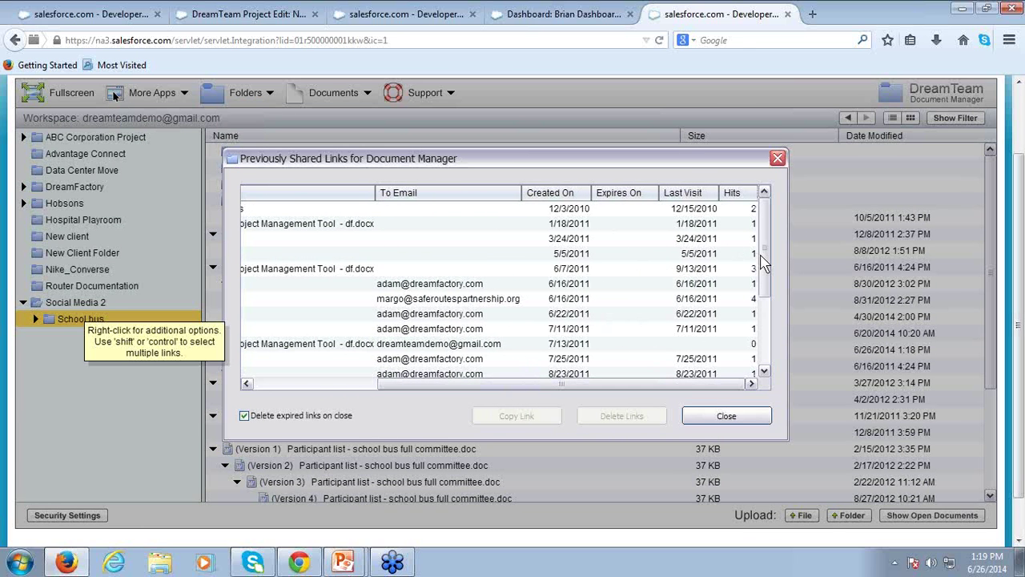
left_click(442, 286)
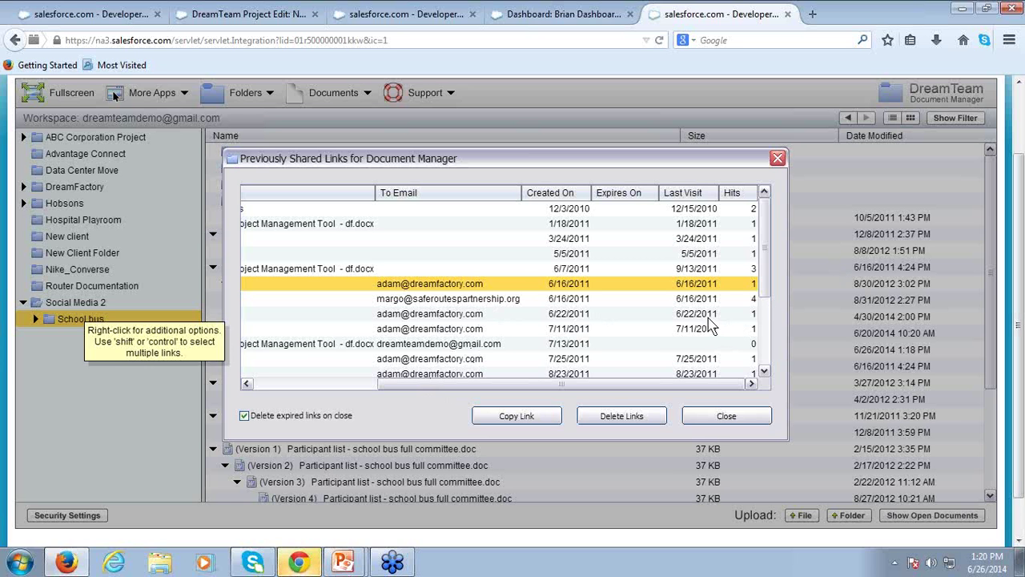
left_click(738, 419)
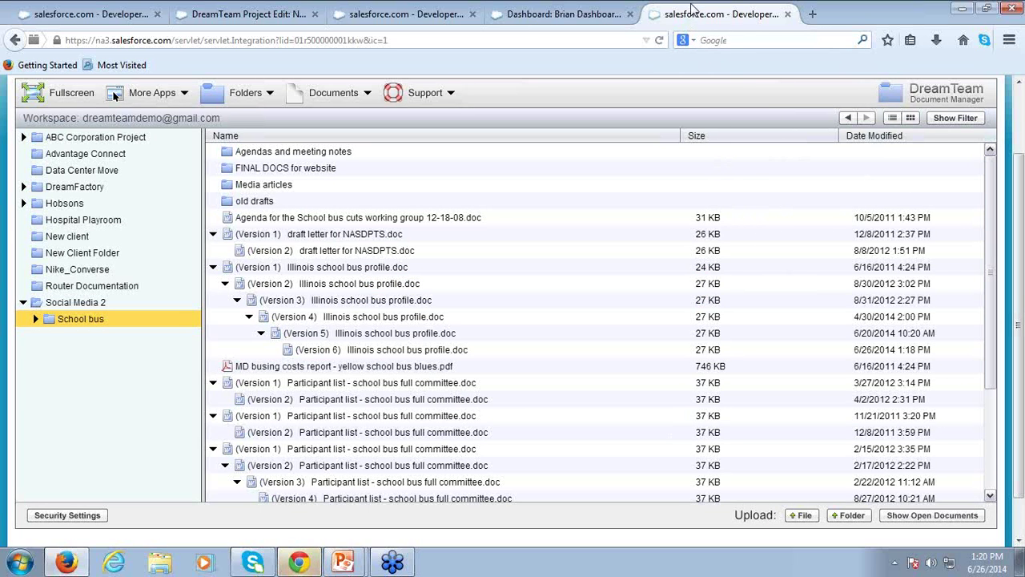
Step: Close the Document Manager browser tab and open Project Reporter in the tab showing the Salesforce home page
left_click(789, 14)
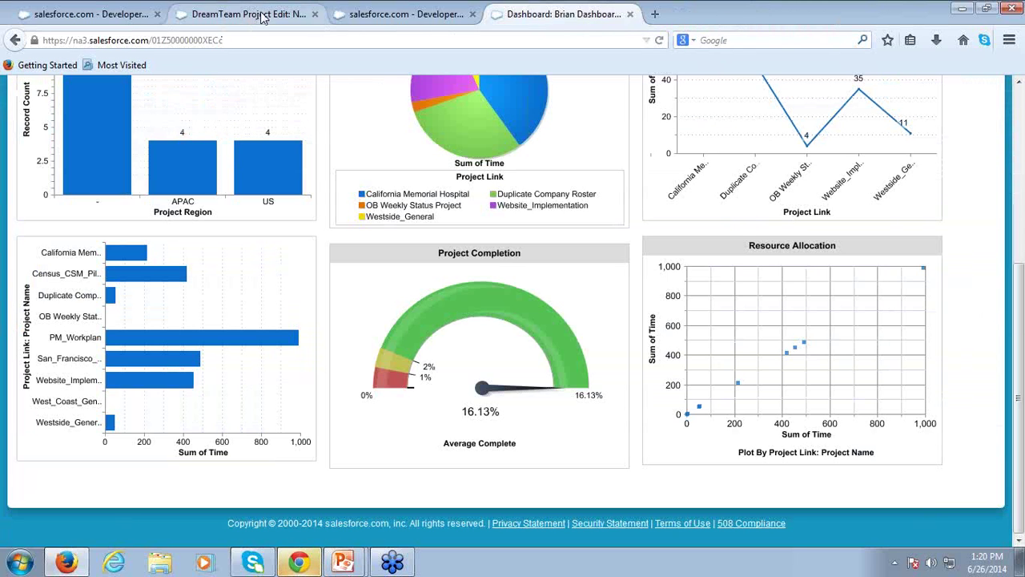
left_click(231, 14)
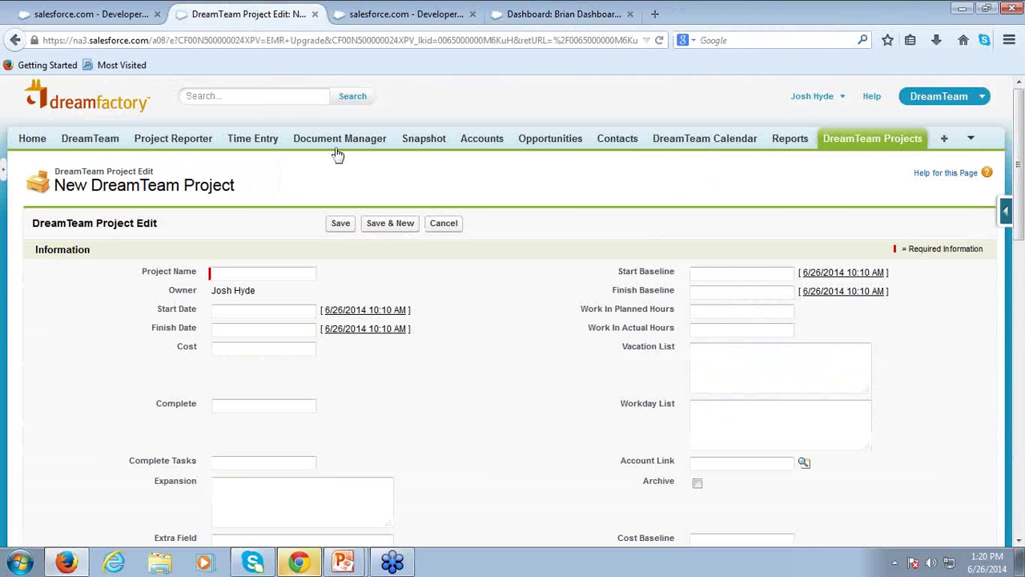
left_click(380, 22)
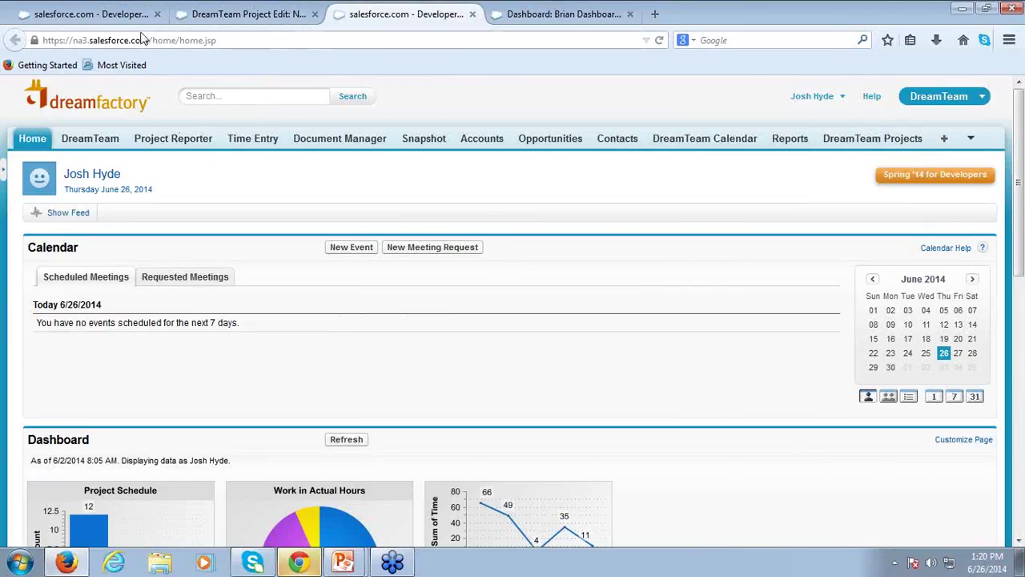
left_click(183, 143)
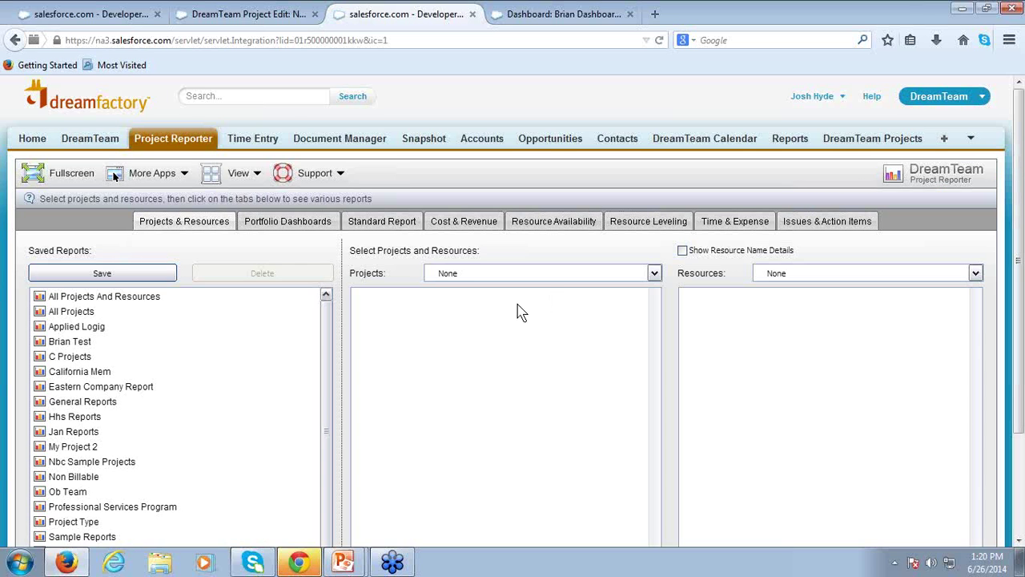
Step: Load the saved report "Sample Reports", view the options for choosing its projects, and keep All Projects selected
scroll(329, 336, "down", 2)
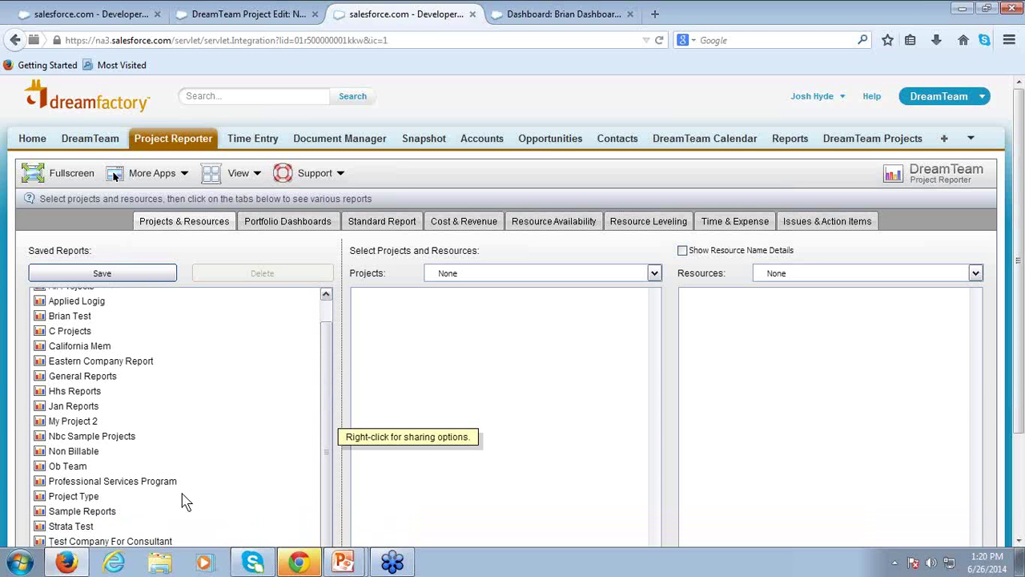
left_click(98, 512)
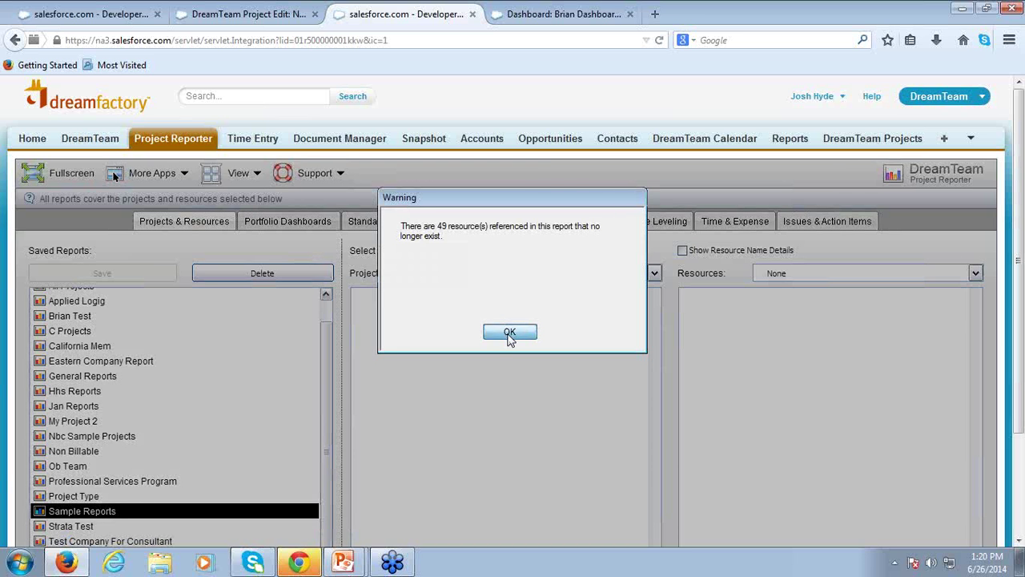
left_click(509, 333)
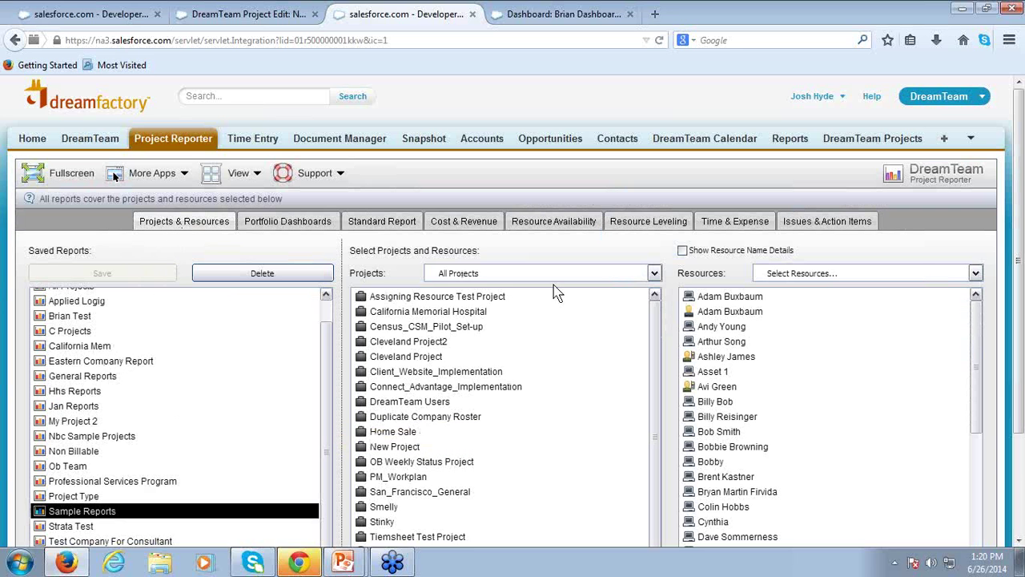
left_click(654, 274)
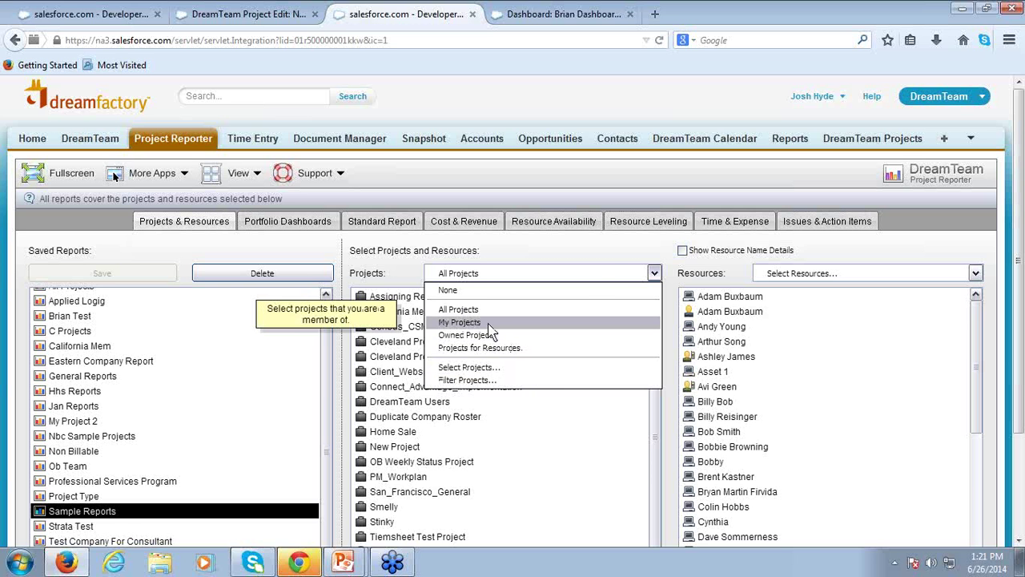
left_click(615, 247)
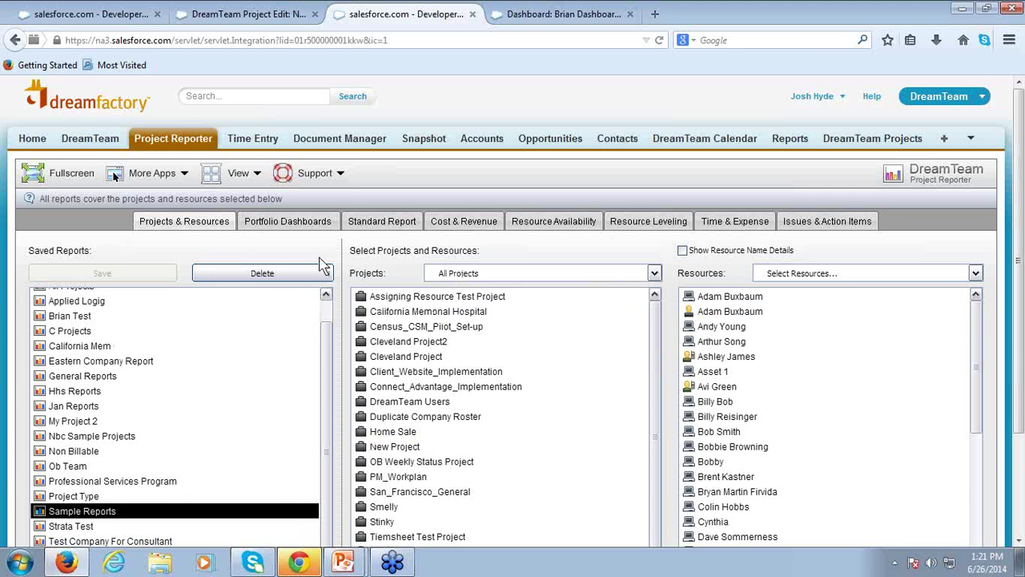
Step: Open the Resource Availability report, break it down by Tasks under each resource, and look through the daily hours
left_click(553, 222)
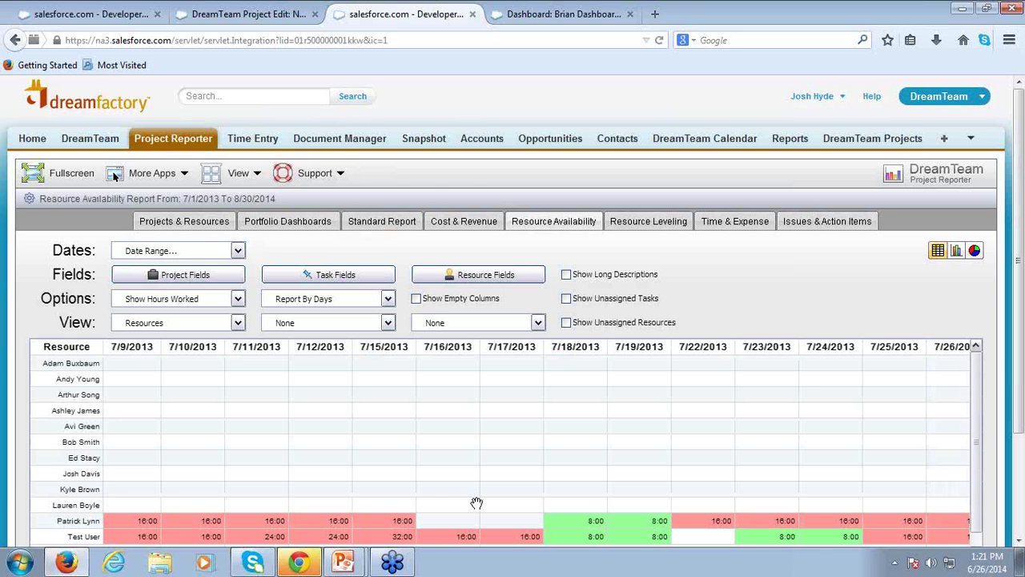
scroll(503, 446, "down", 1)
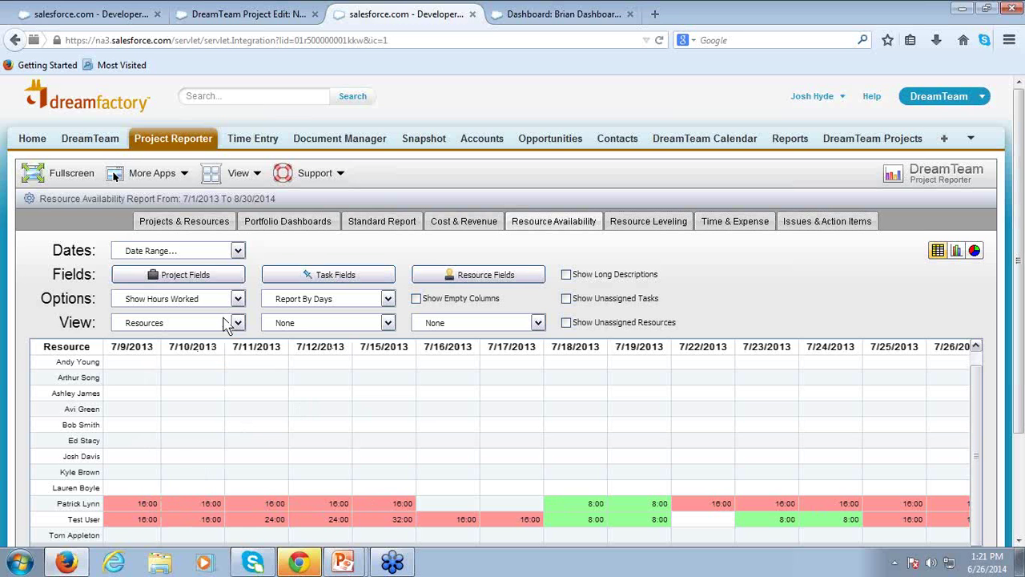
left_click(390, 323)
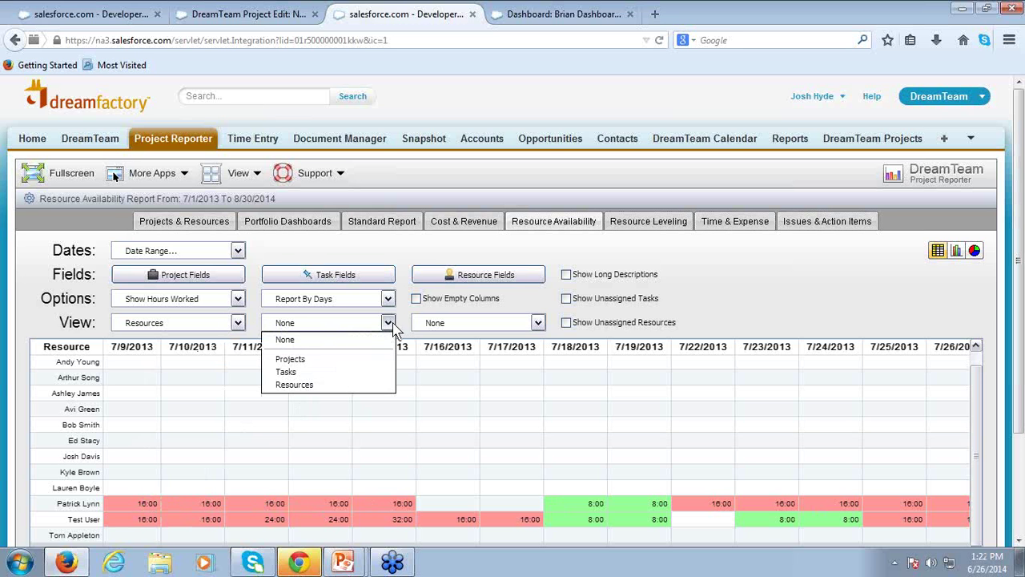
left_click(340, 372)
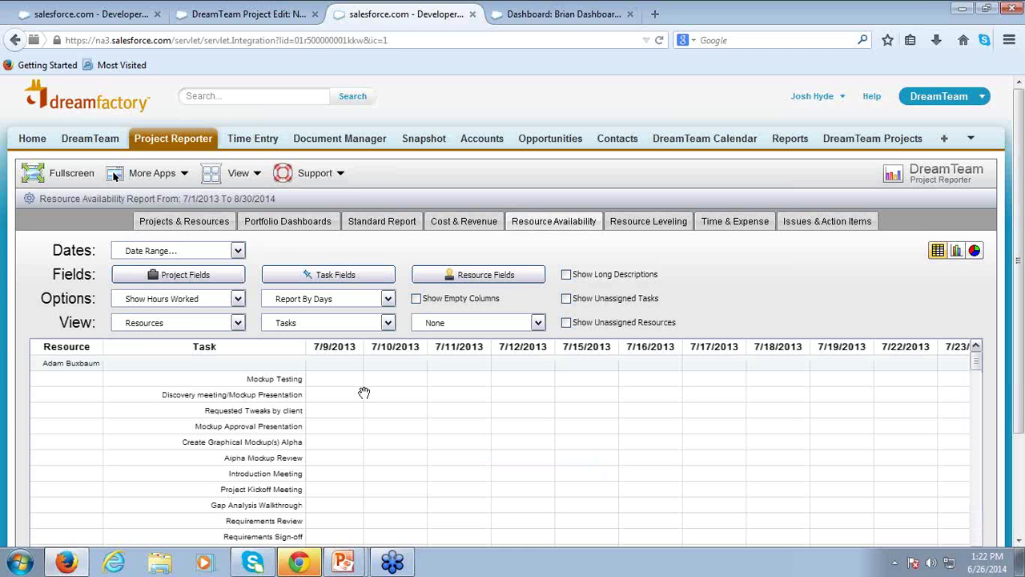
scroll(364, 392, "down", 5)
scroll(431, 462, "down", 4)
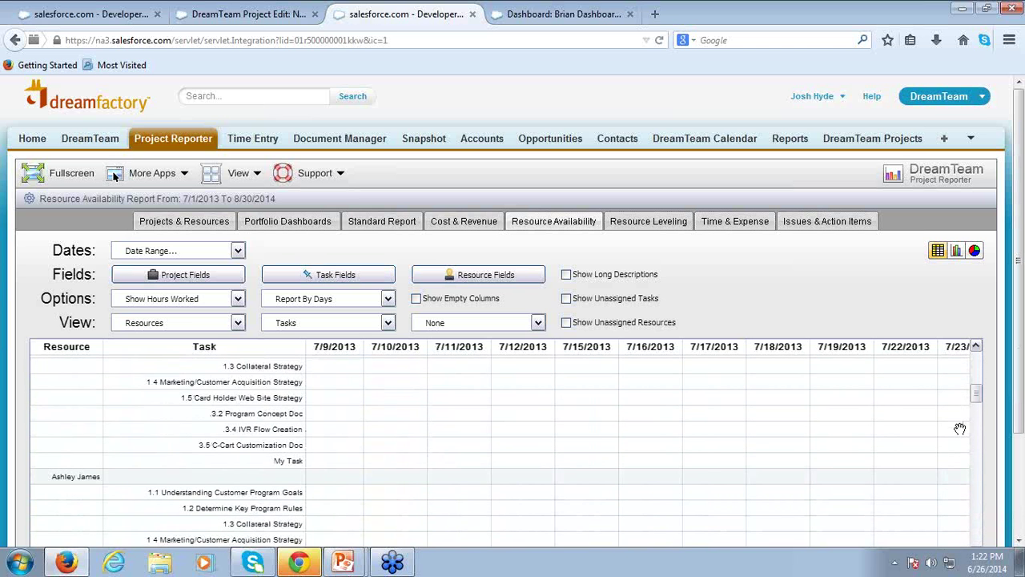
left_click_drag(978, 396, 1000, 522)
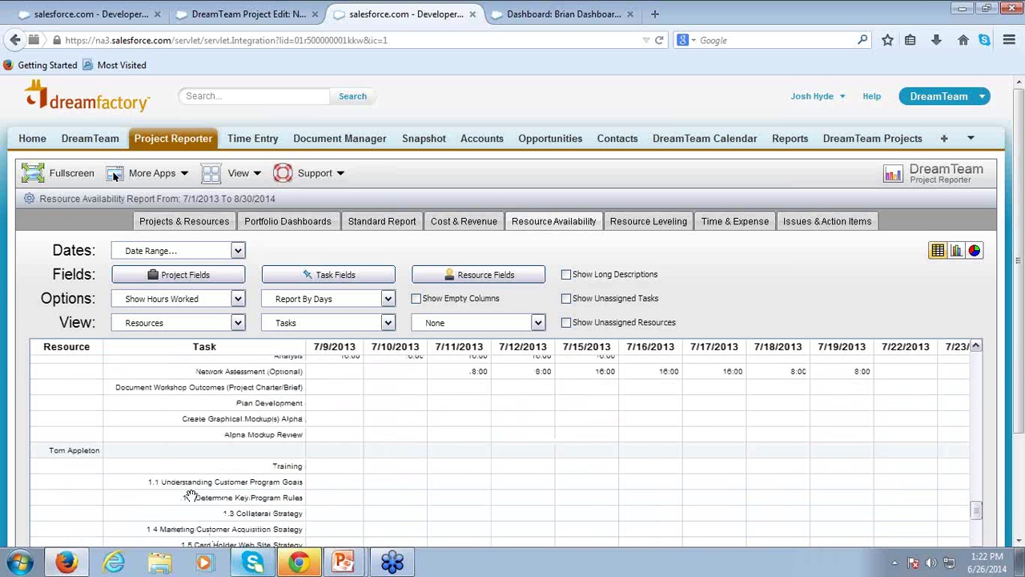
scroll(197, 456, "down", 3)
scroll(237, 398, "down", 4)
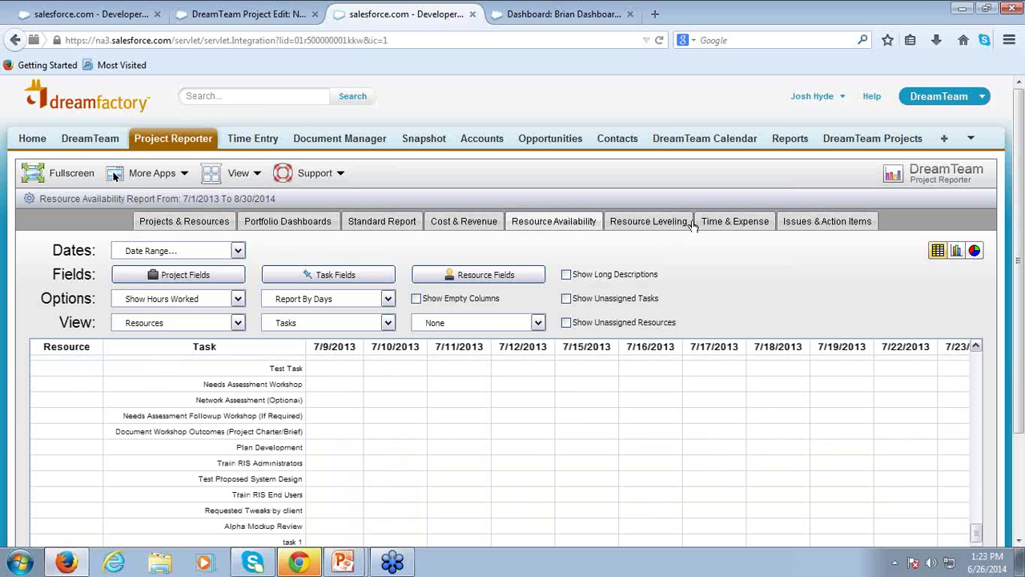
Step: Open the Resource Leveling report, select the first listed user, and set the report dates to Next Quarter
left_click(666, 222)
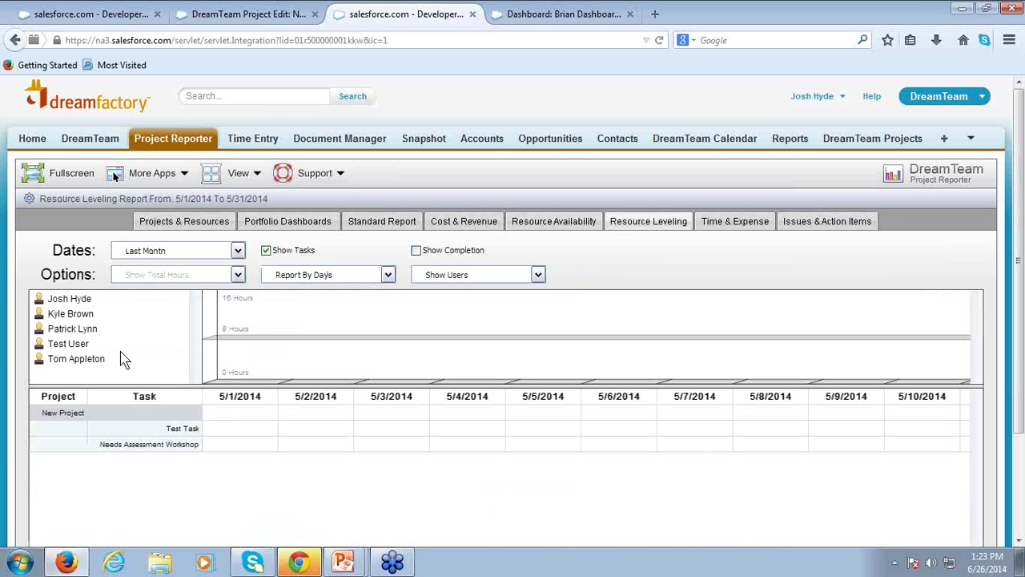
left_click(74, 302)
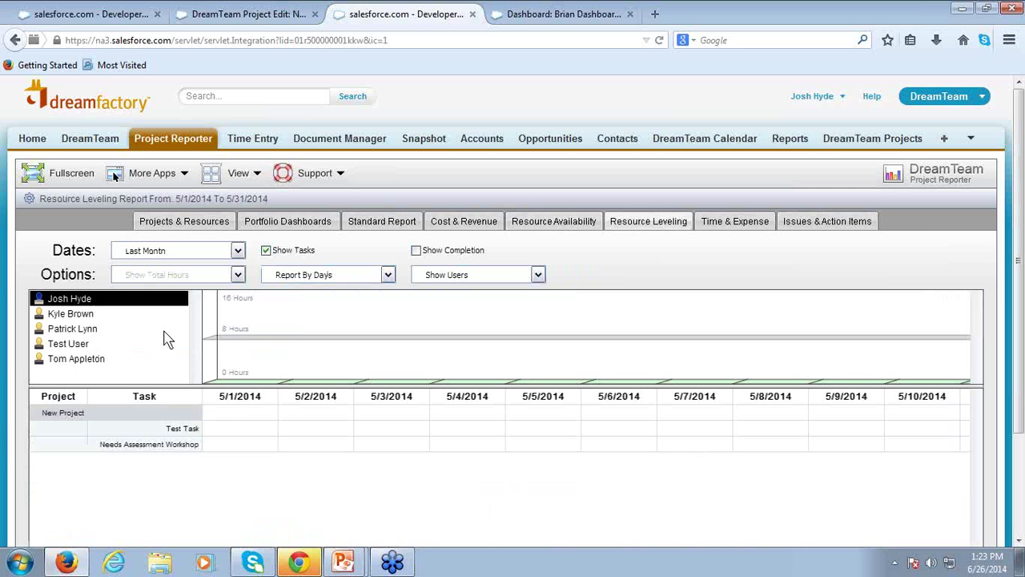
left_click(238, 250)
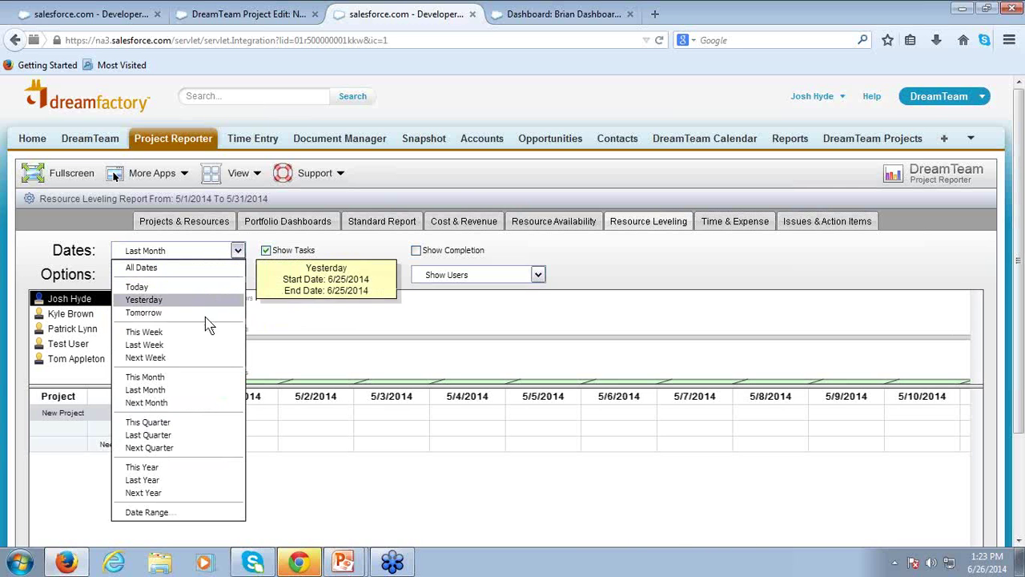
left_click(176, 446)
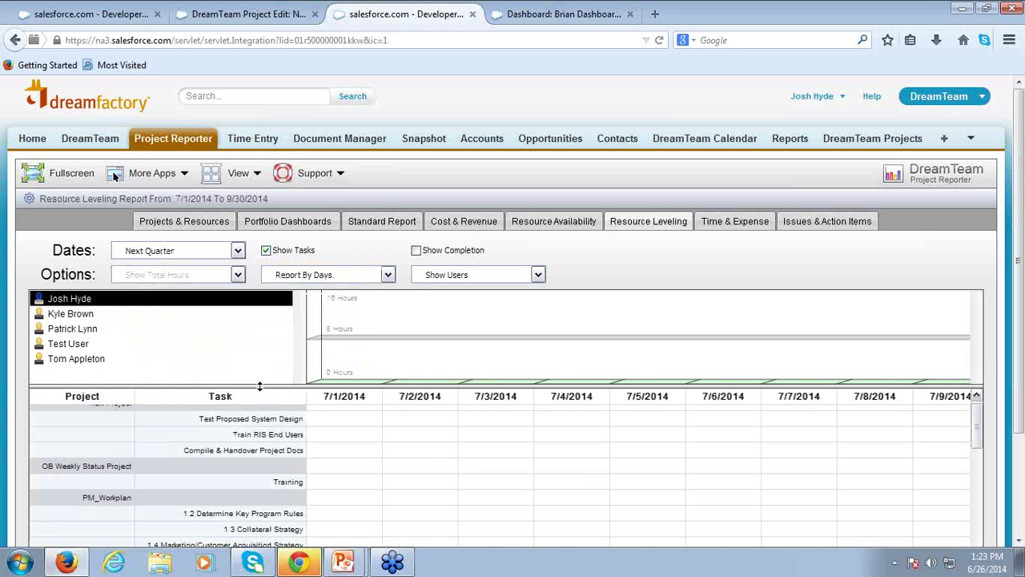
Step: Compare the next-quarter workload of the third and the last listed users in the Resource Leveling chart and task table
left_click(78, 333)
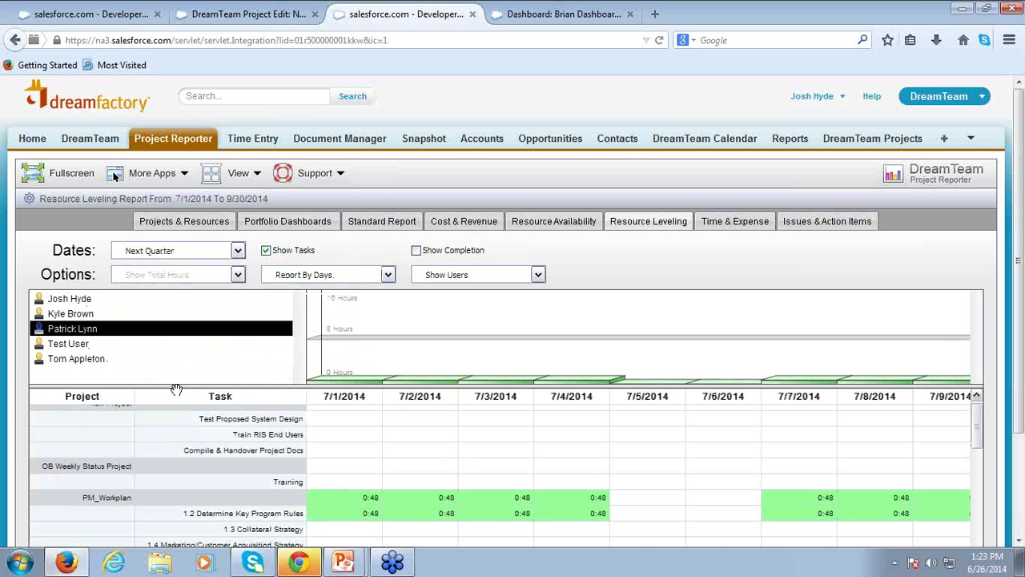
left_click(74, 360)
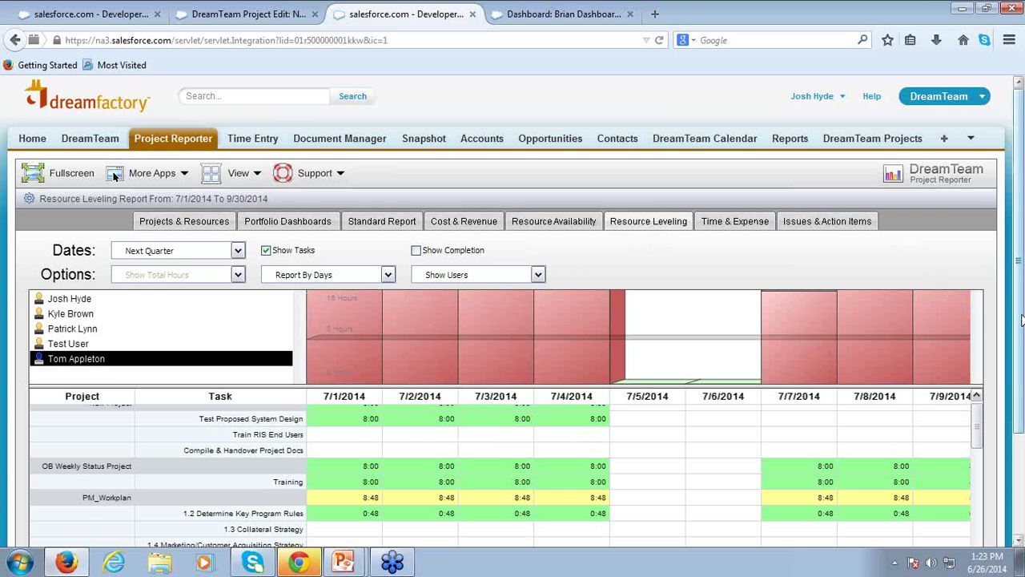
scroll(1022, 333, "down", 1)
scroll(1021, 333, "down", 1)
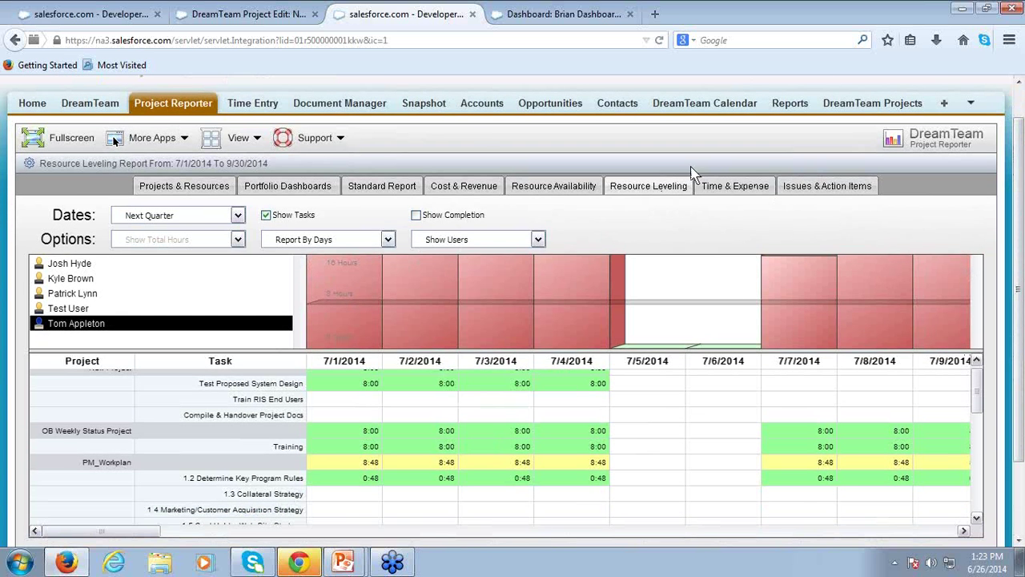
Step: Open the Time & Expense report and show actual and planned cost by resource as a bar chart
left_click(745, 189)
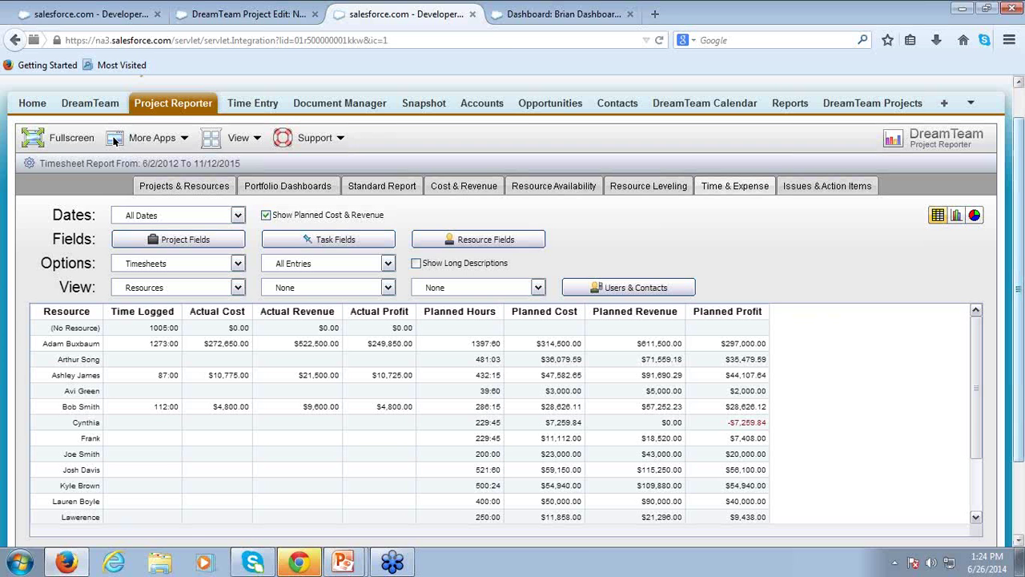
left_click(956, 215)
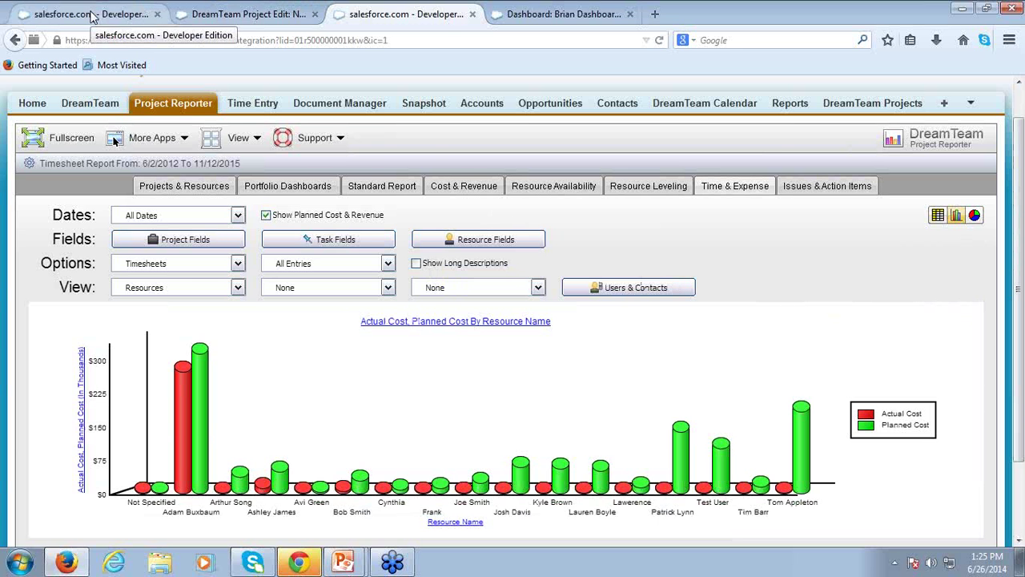
Step: Switch from the DreamTeam calendar to Project Manager and view the available project commands, including the Microsoft Project import and export
left_click(92, 16)
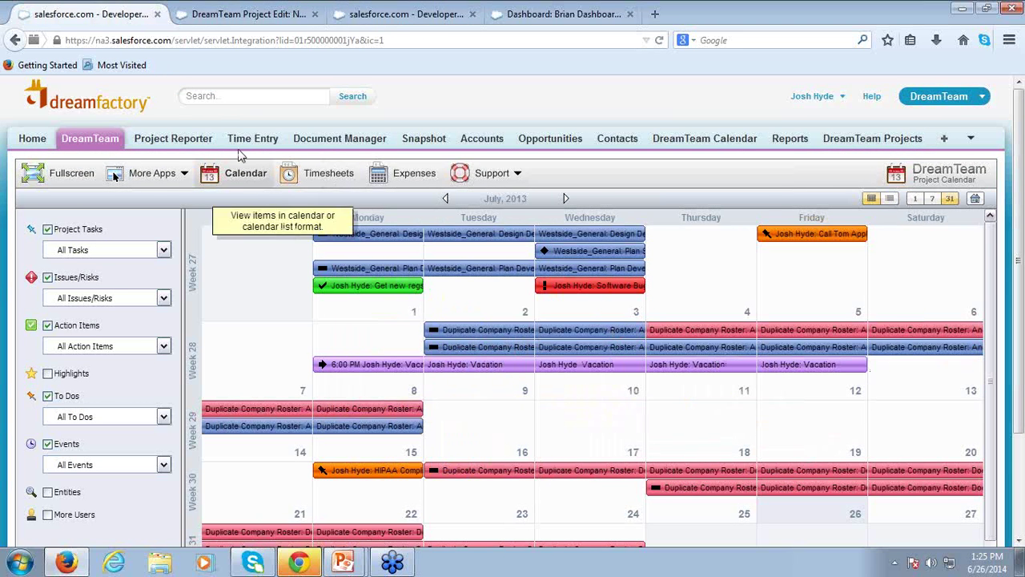
left_click(174, 178)
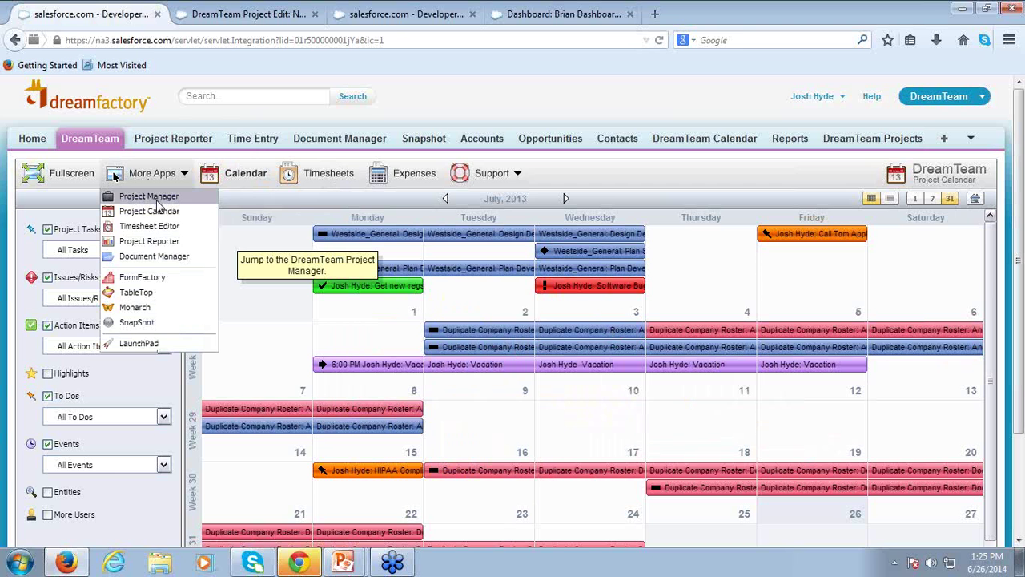
left_click(148, 197)
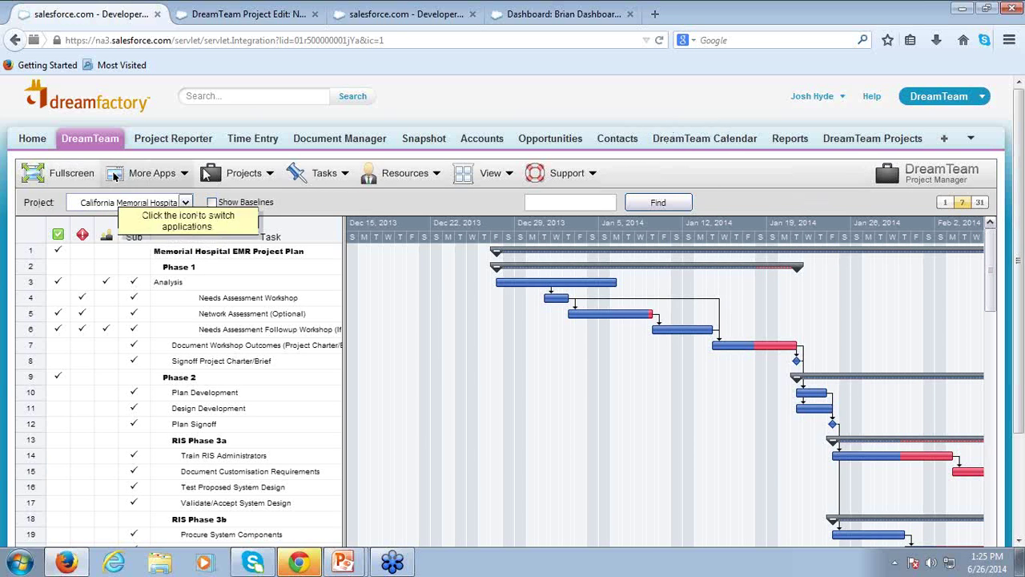
left_click(253, 176)
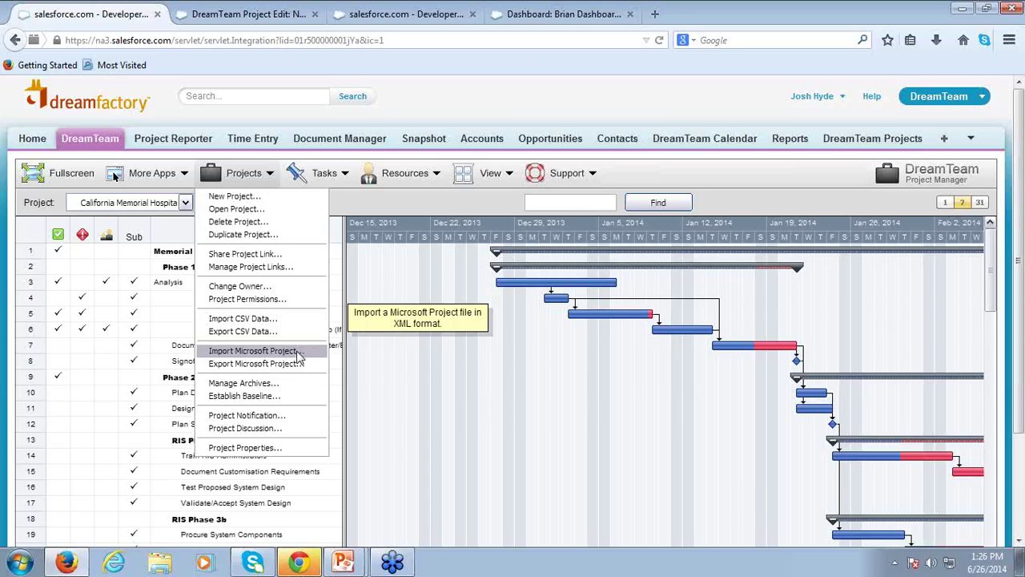
left_click(298, 358)
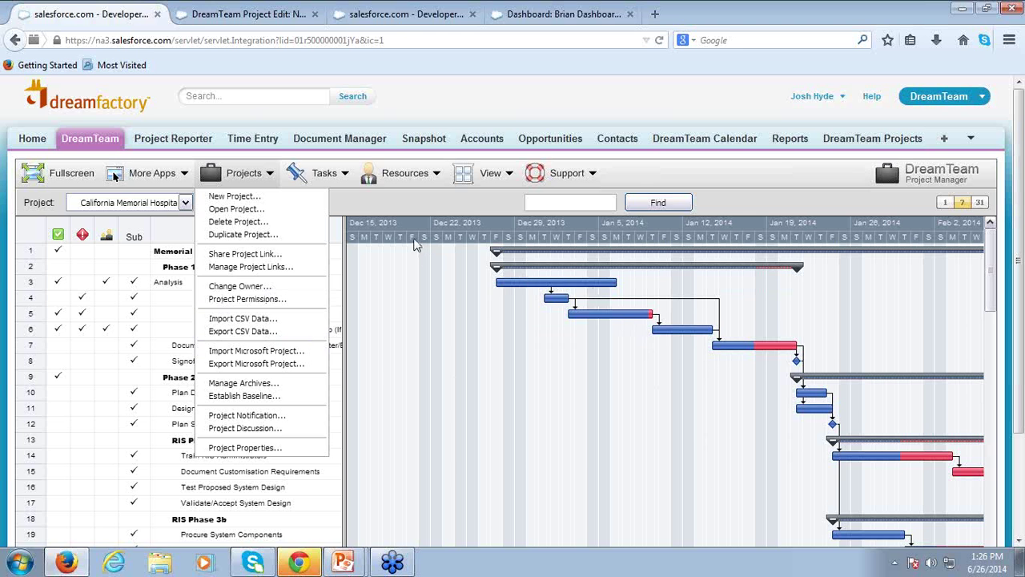
Step: Collapse the Phase 1 summary task in the Gantt chart and expand it again
left_click(353, 204)
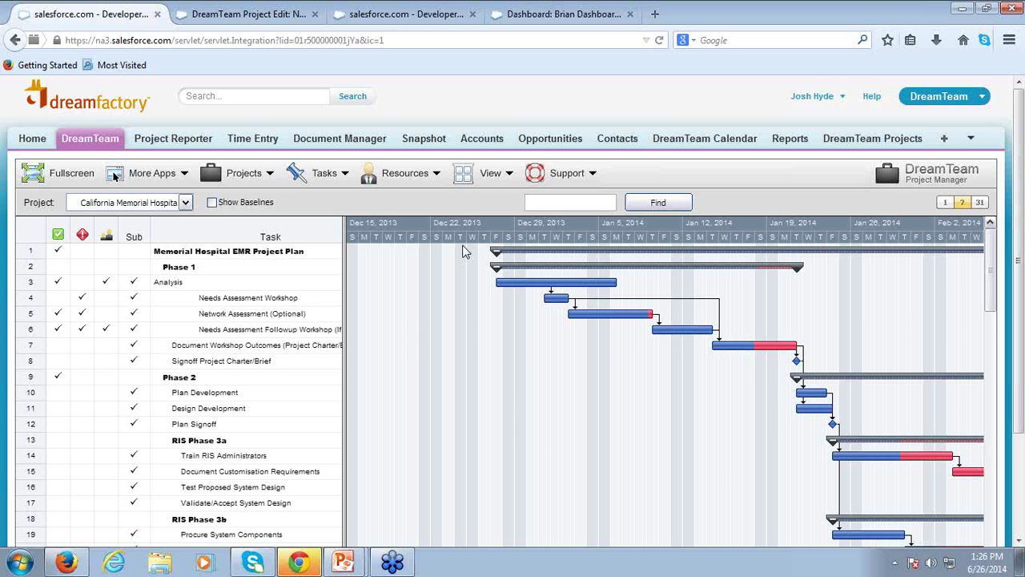
mouse_move(499, 272)
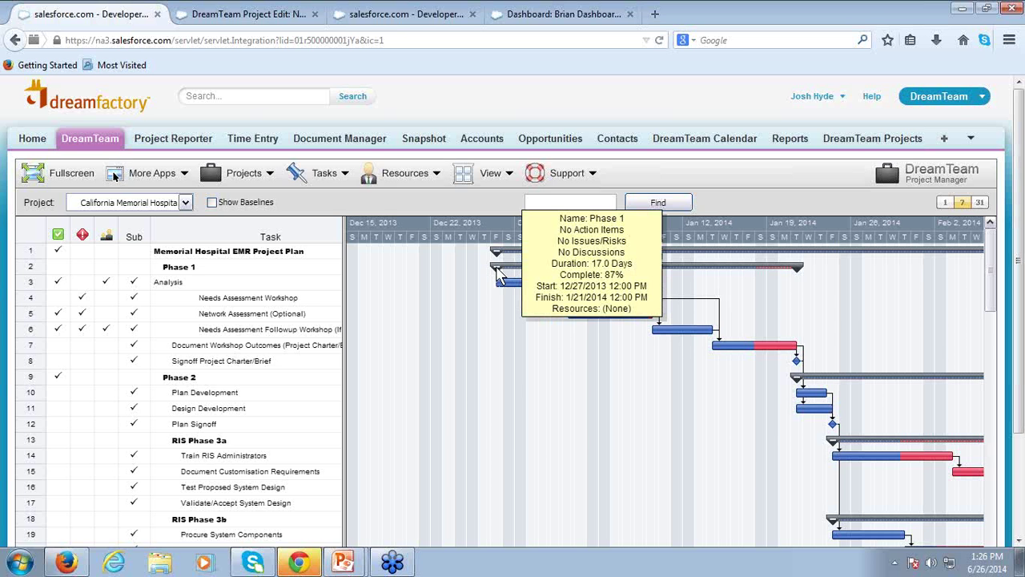
double_click(499, 270)
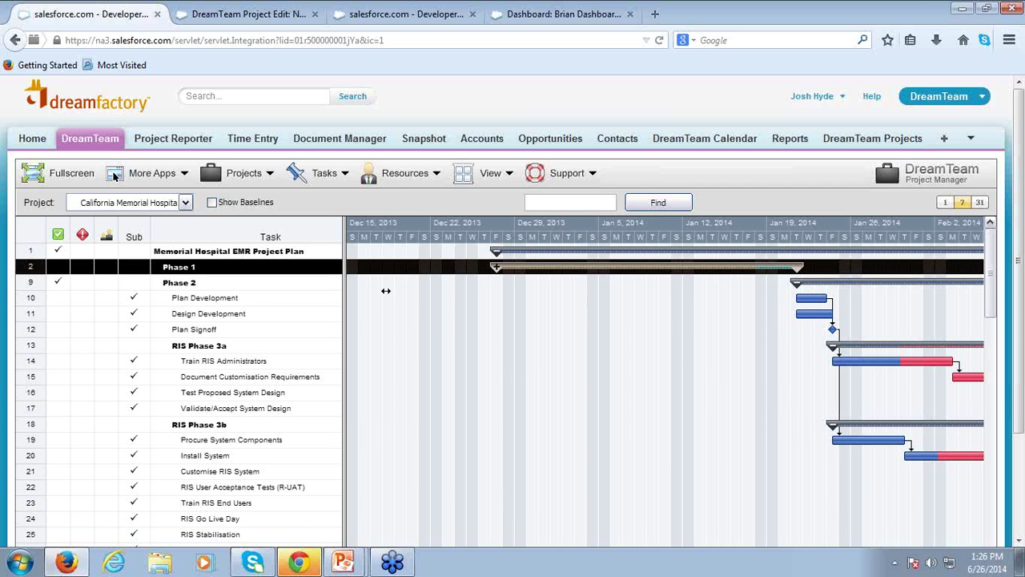
mouse_move(530, 274)
double_click(496, 269)
mouse_move(693, 352)
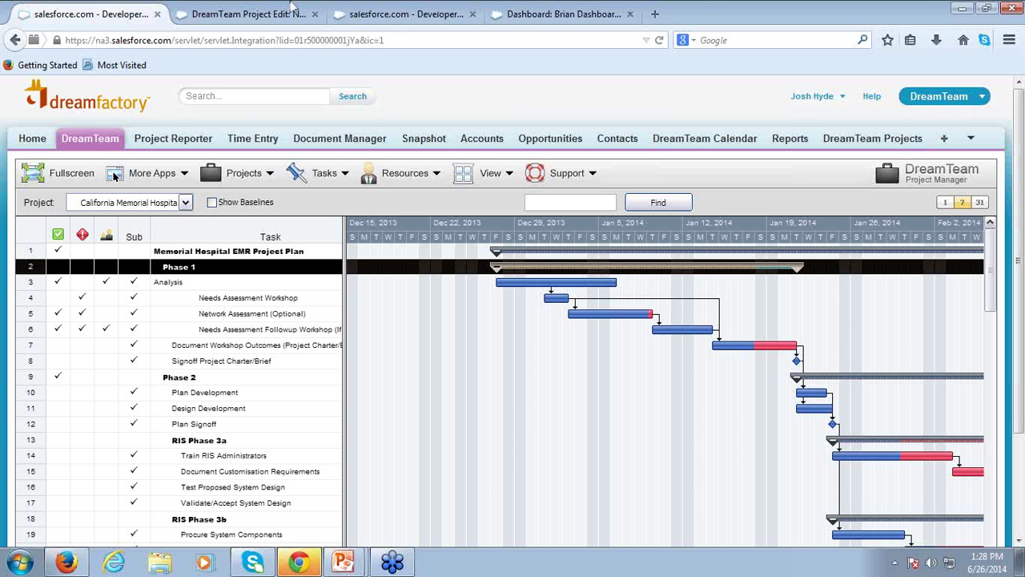
Step: Open the Burn Report from the Salesforce reports list and view its columns through Effective Hourly Rate
left_click(227, 16)
left_click(425, 16)
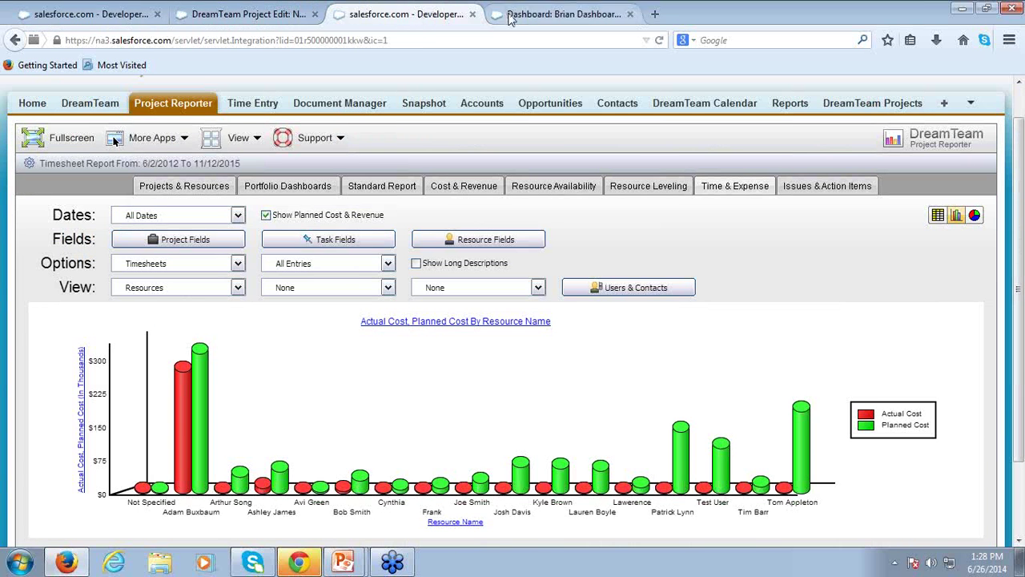
left_click(551, 16)
left_click(229, 16)
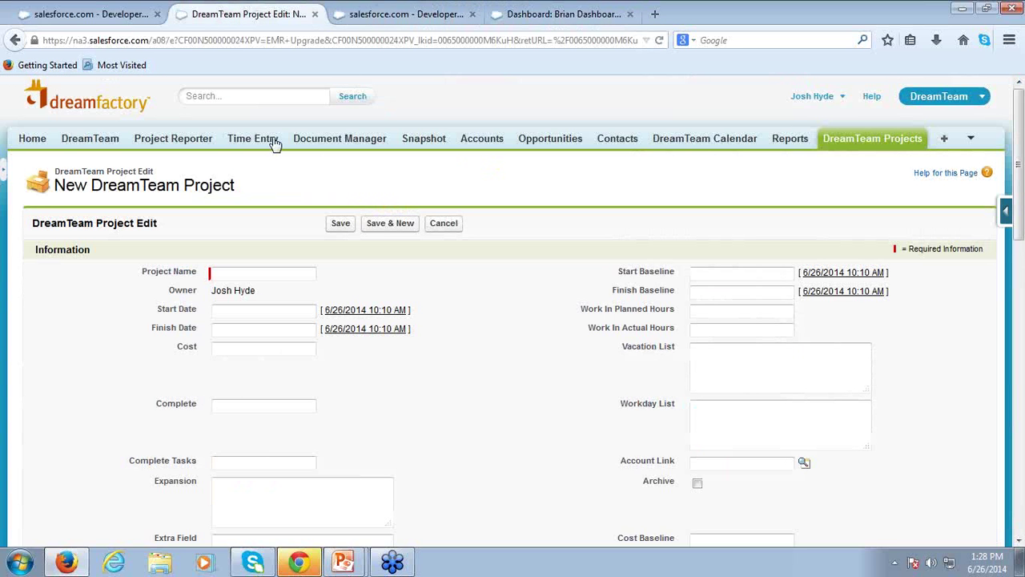
left_click(796, 142)
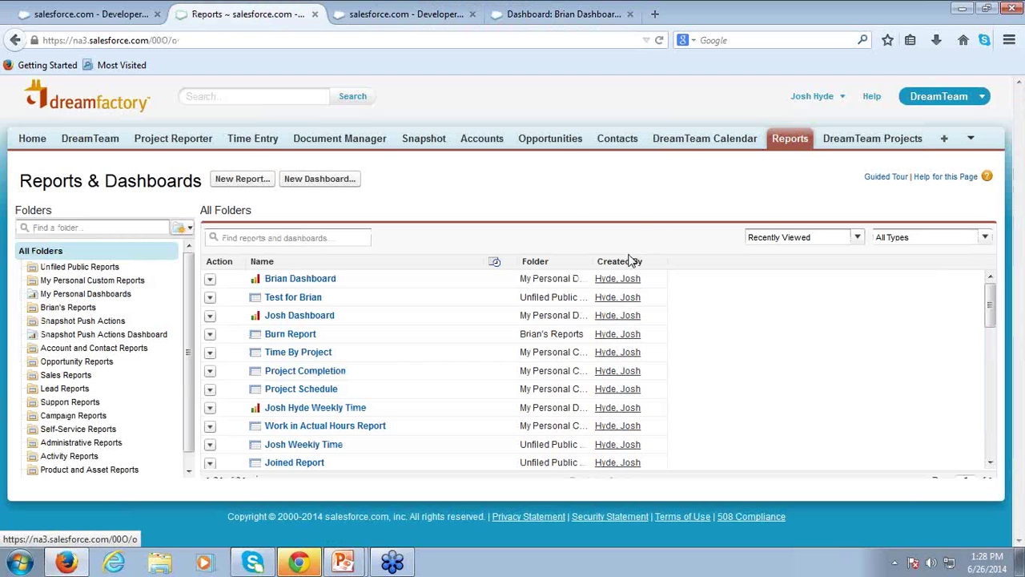
left_click(298, 340)
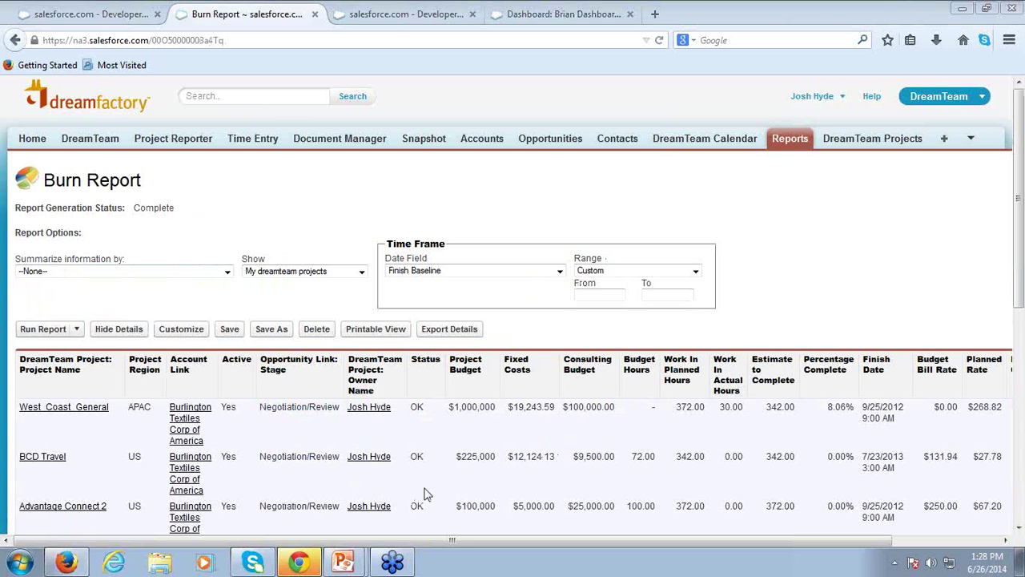
left_click_drag(450, 540, 589, 552)
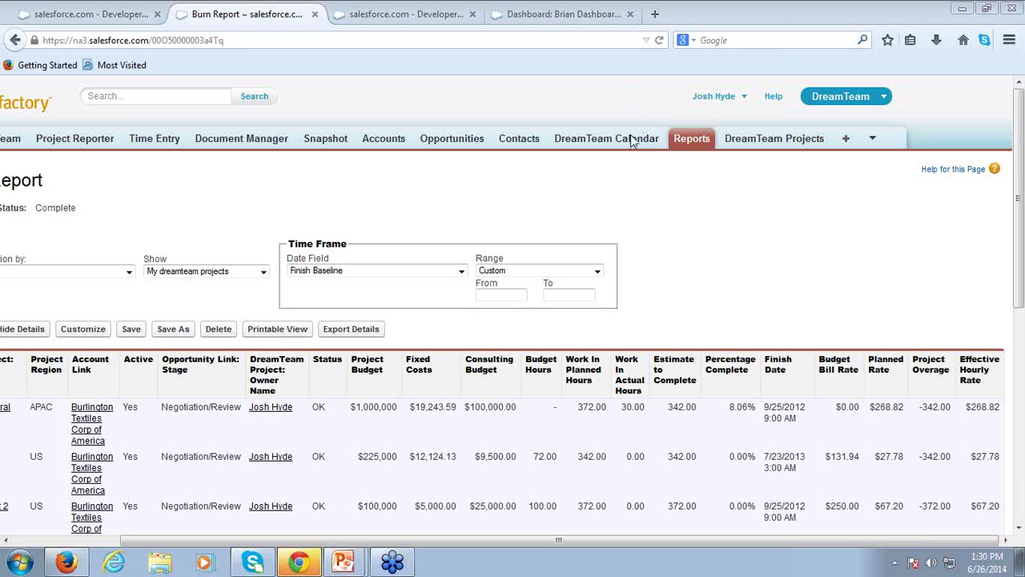
Step: Return to the project's Gantt chart, view the Call Support contact information, and close it
left_click(107, 15)
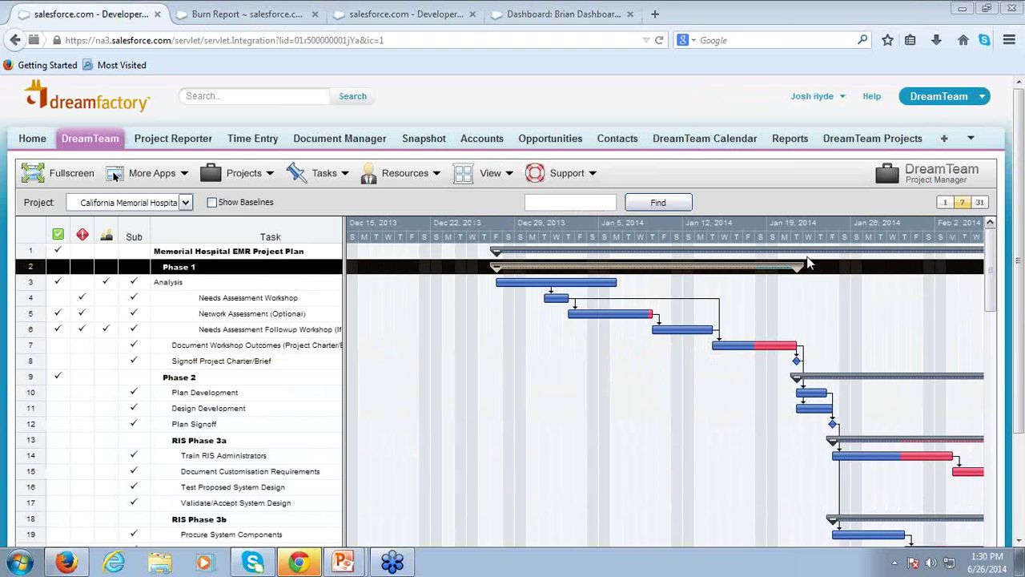
left_click(585, 178)
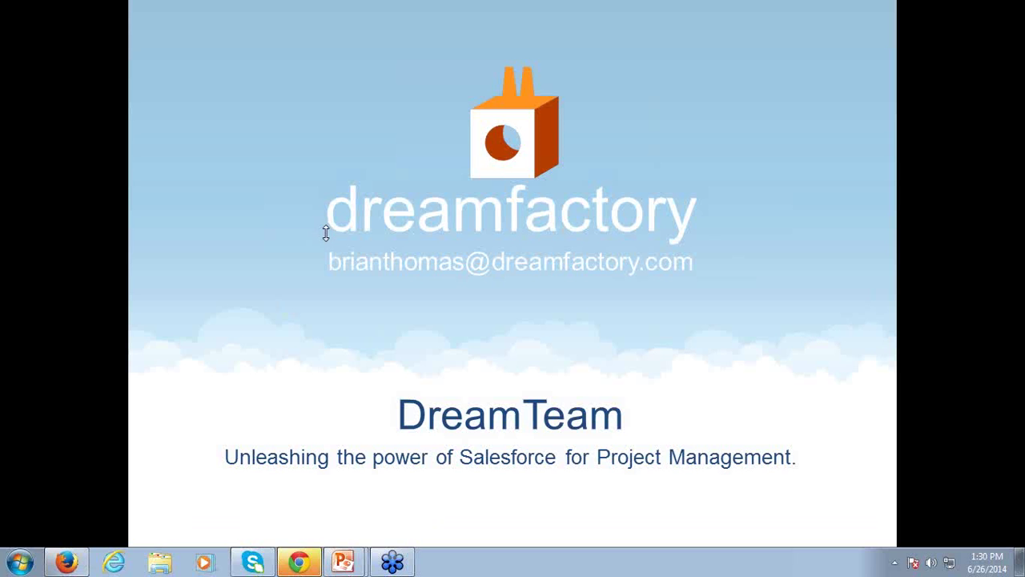
left_click(76, 563)
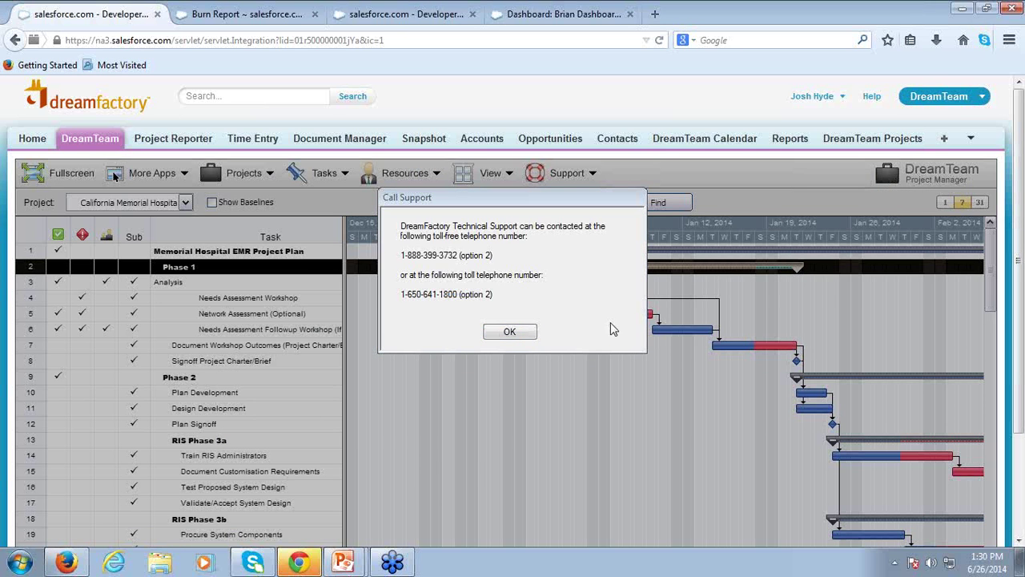
left_click(530, 331)
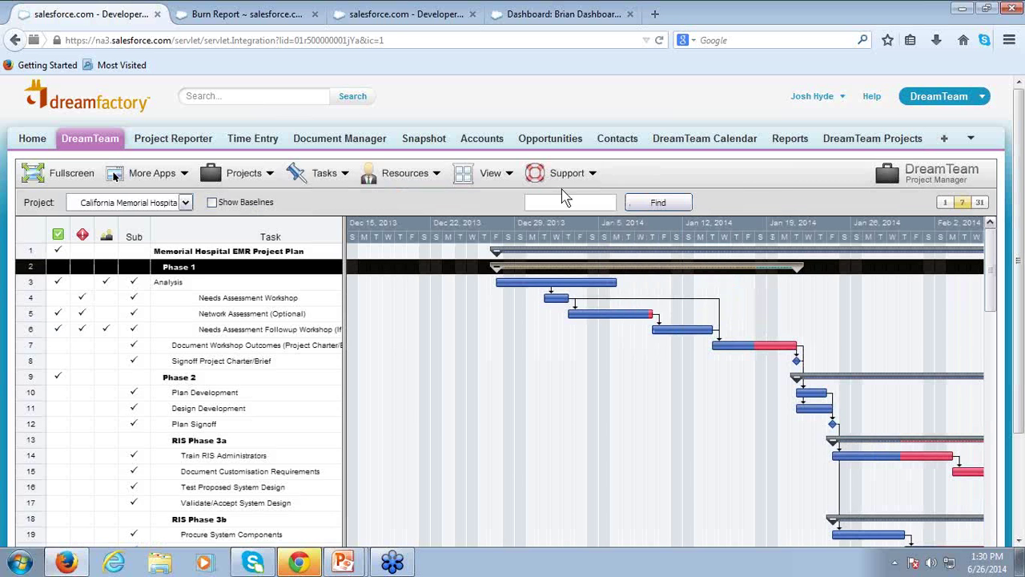
left_click(575, 179)
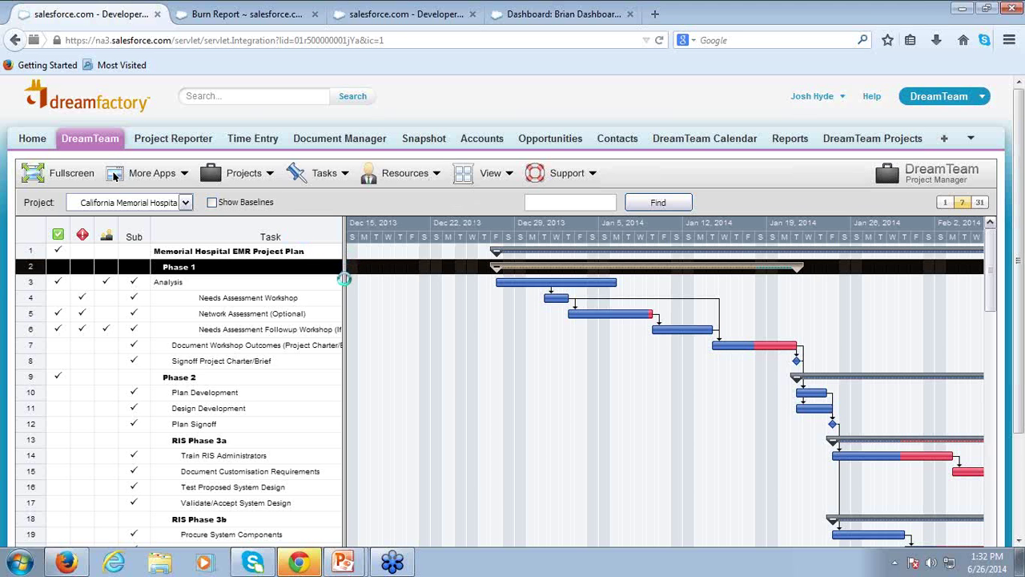
Step: Widen the task list beside the Gantt chart to reveal the Duration column
left_click_drag(343, 279, 458, 284)
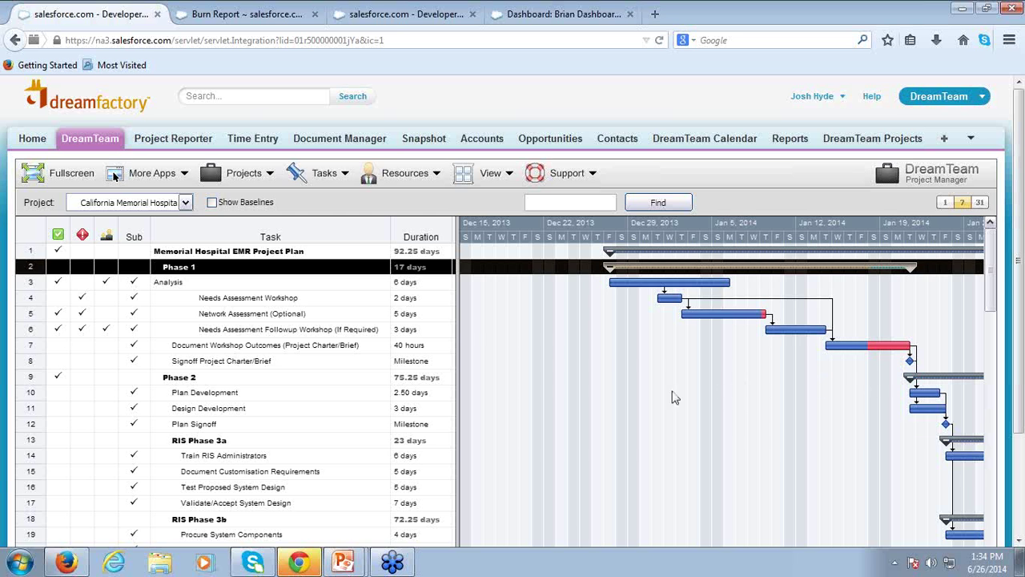
Step: Switch to the DreamTeam Webinar 6.26 presentation in PowerPoint, start its slide show from the beginning, and advance to the DreamTeam Promotional Offer slide
mouse_move(345, 565)
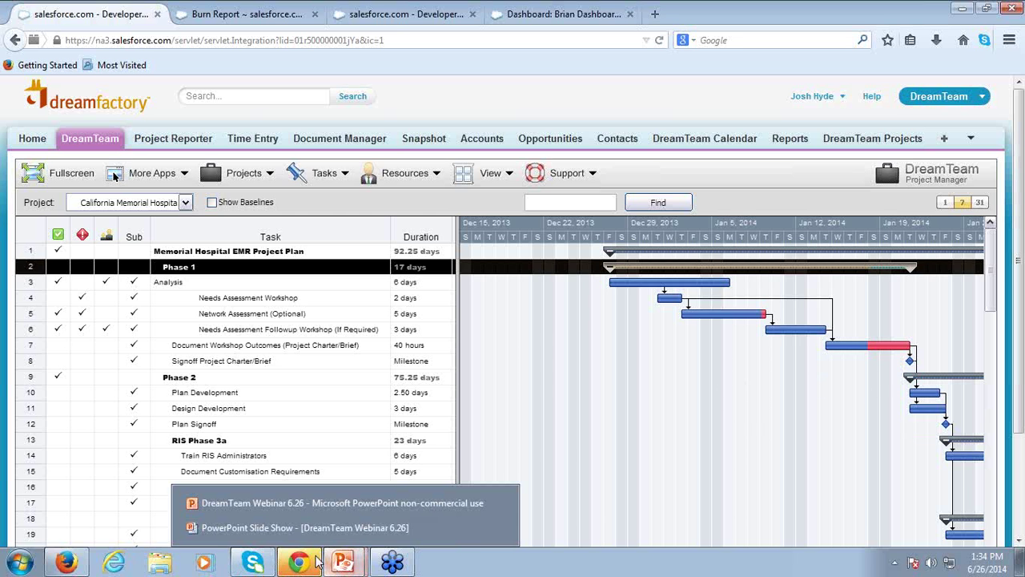
left_click(301, 505)
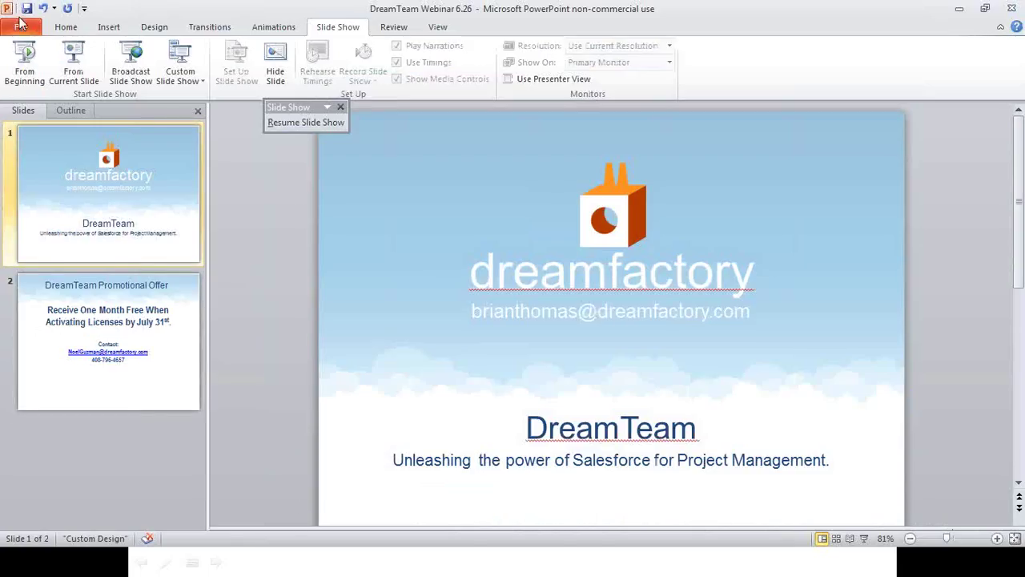
left_click(25, 64)
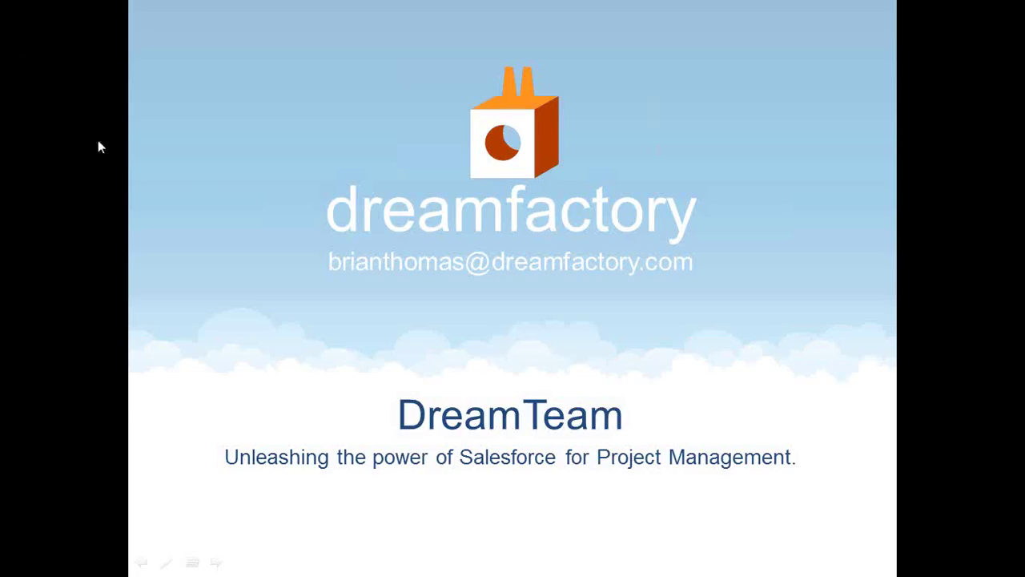
left_click(552, 135)
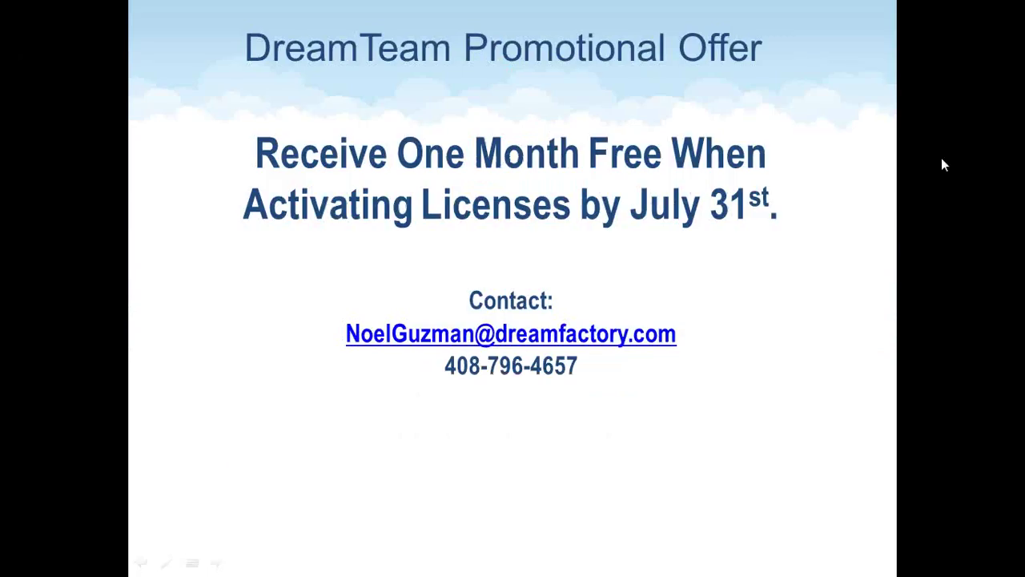